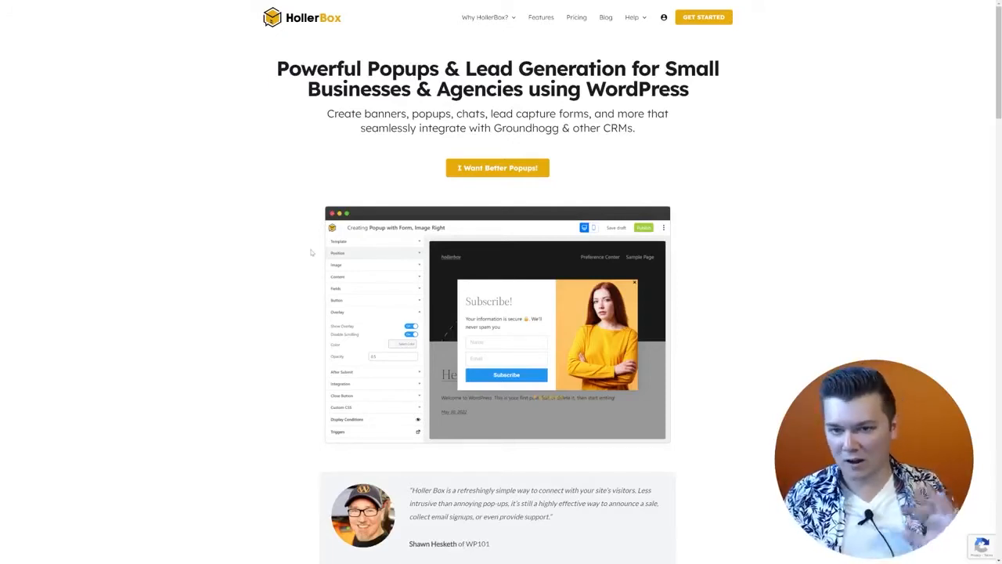
Step: Scroll through the HollerBox homepage features and setup Steps 1–4, then back to the top
scroll(366, 268, down, 7)
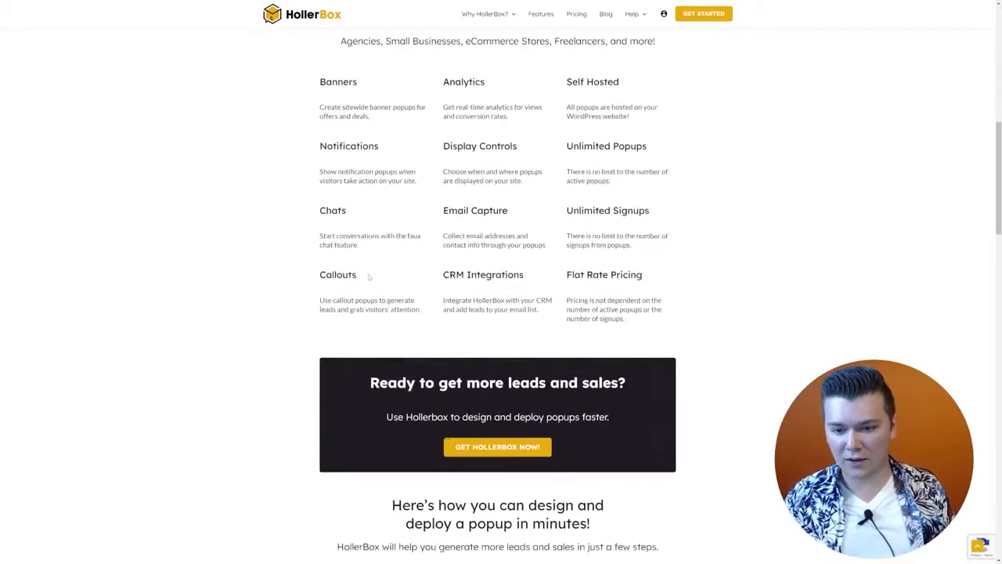
scroll(399, 295, up, 2)
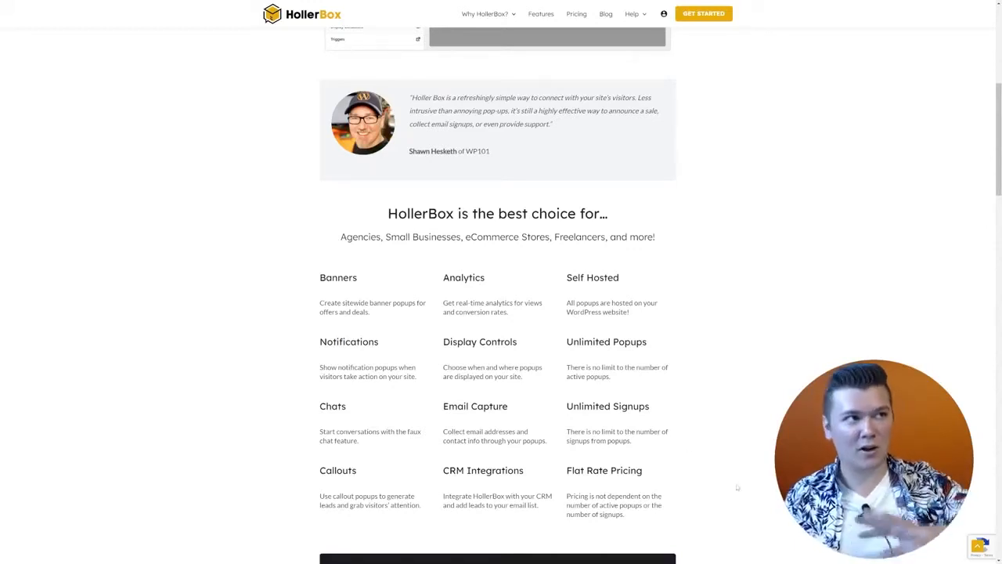
scroll(587, 474, down, 2)
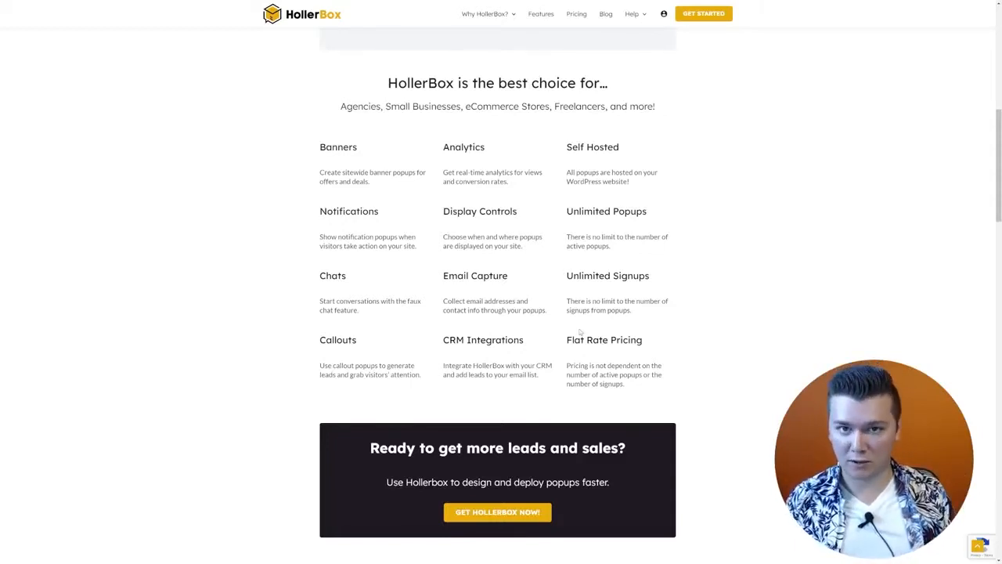
scroll(581, 331, down, 10)
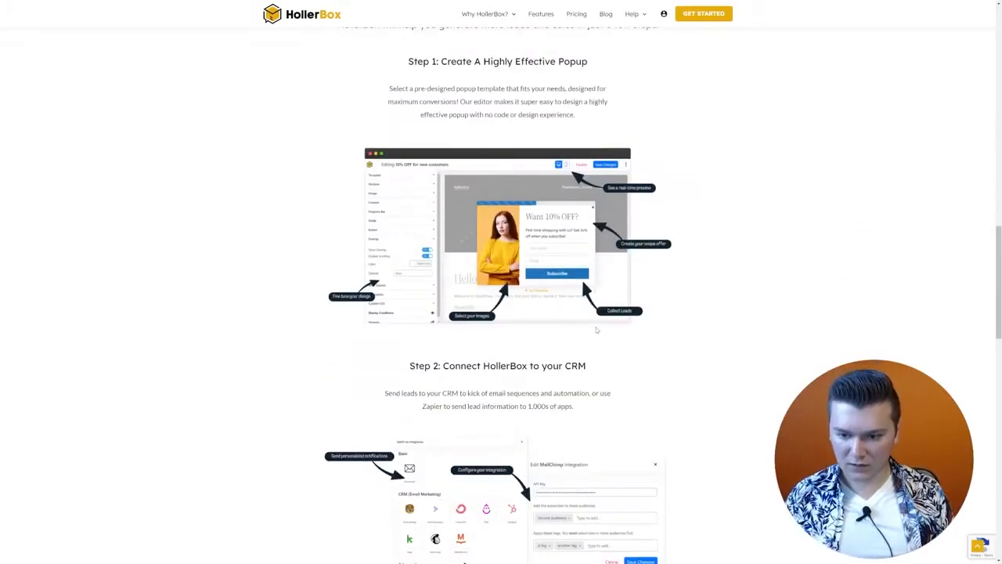
scroll(596, 330, down, 8)
scroll(588, 331, up, 11)
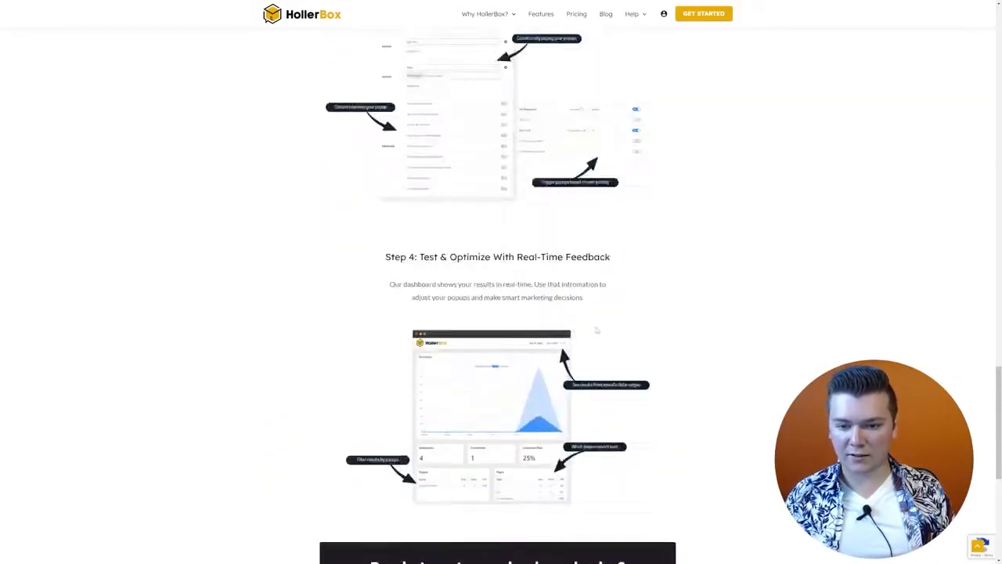
scroll(586, 332, up, 12)
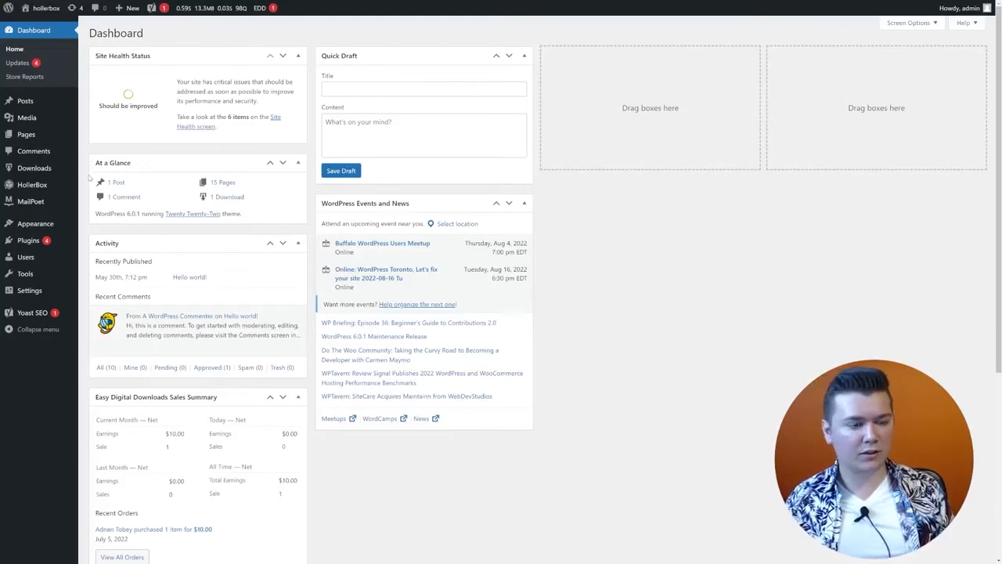
Step: Search Add Plugins for 'holler box' and confirm HollerBox is already Active
mouse_move(57, 228)
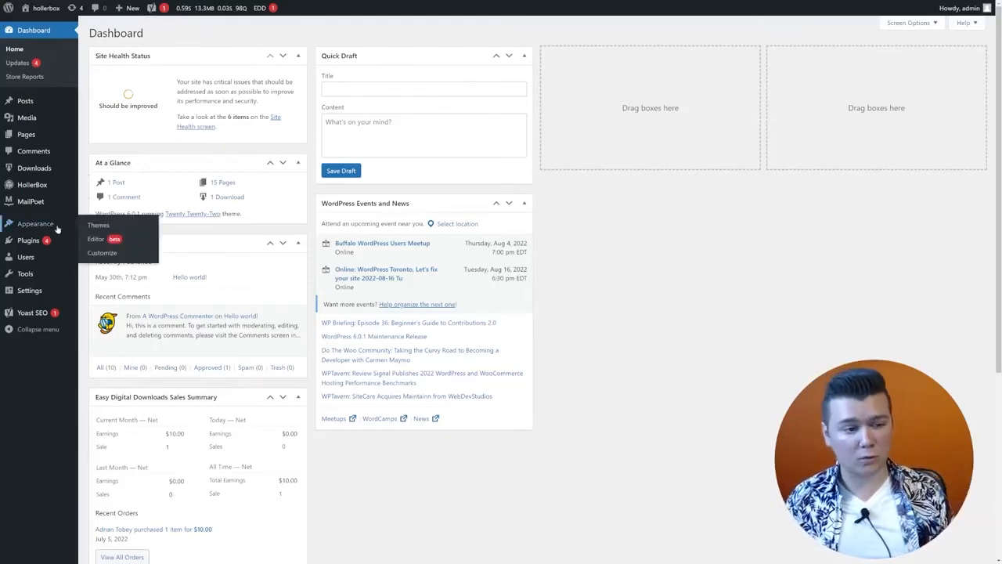
mouse_move(60, 247)
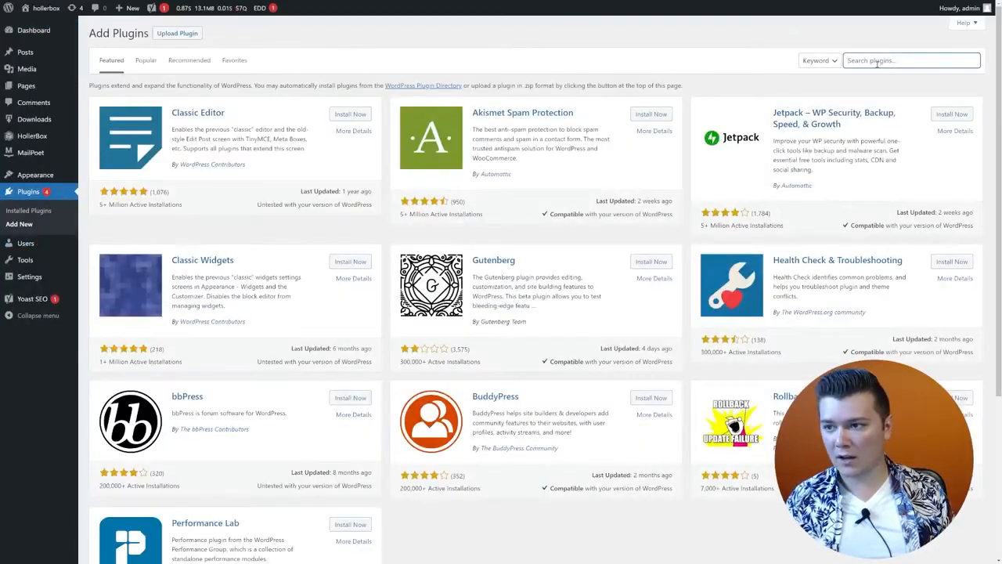
text(holler)
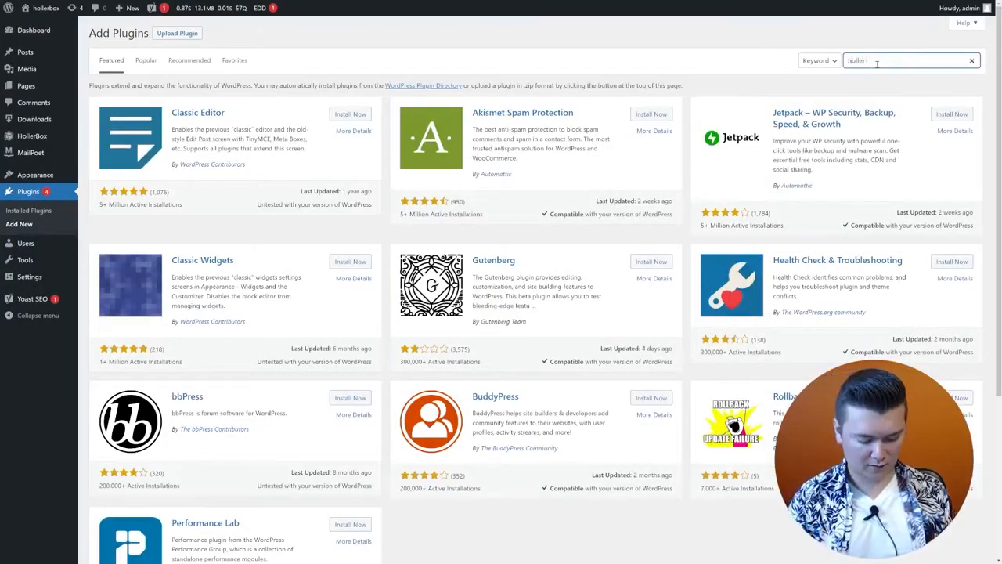
text( box)
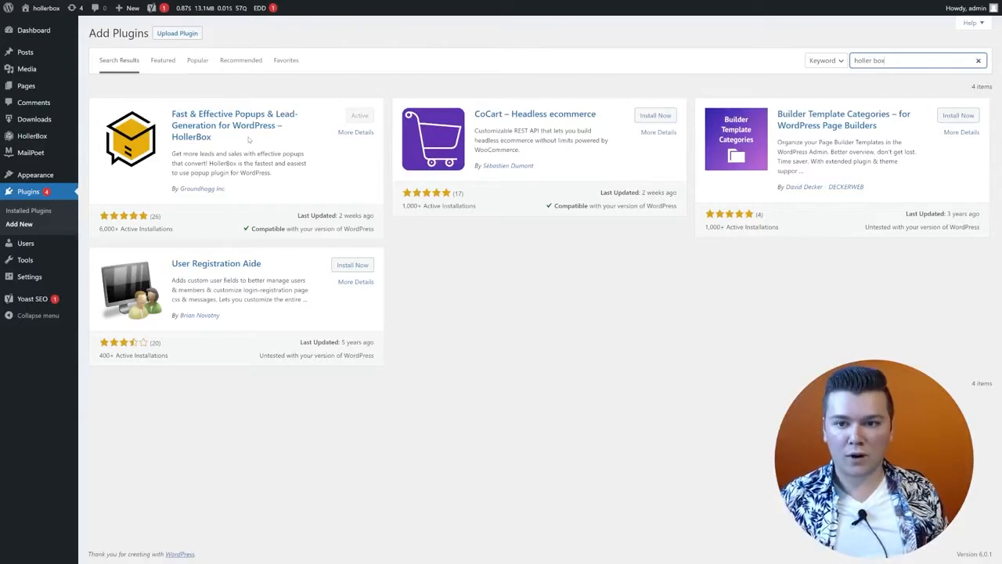
mouse_move(60, 139)
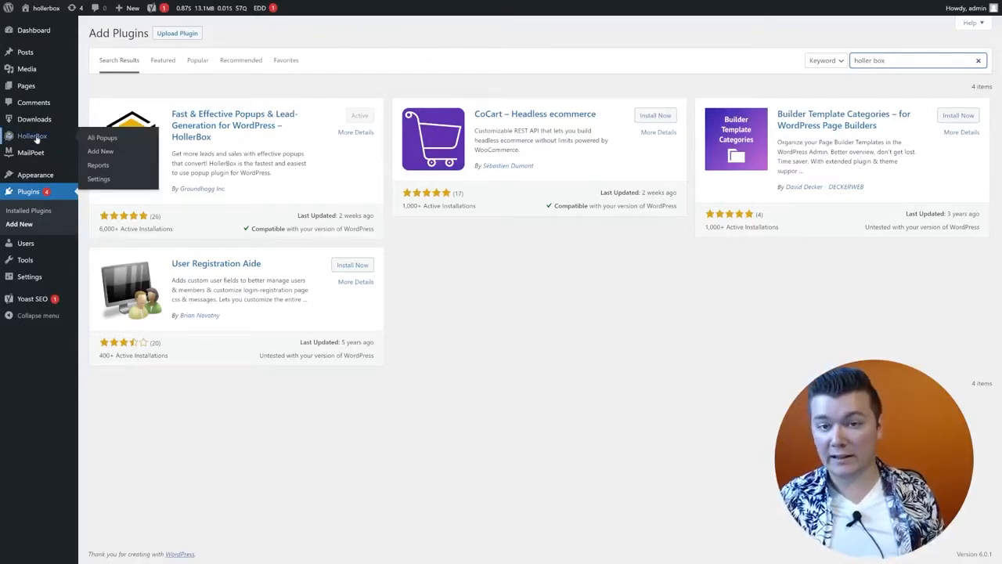
Step: Start a new HollerBox popup and browse the Notification, Fake Chat and Standard Popup templates
click(102, 152)
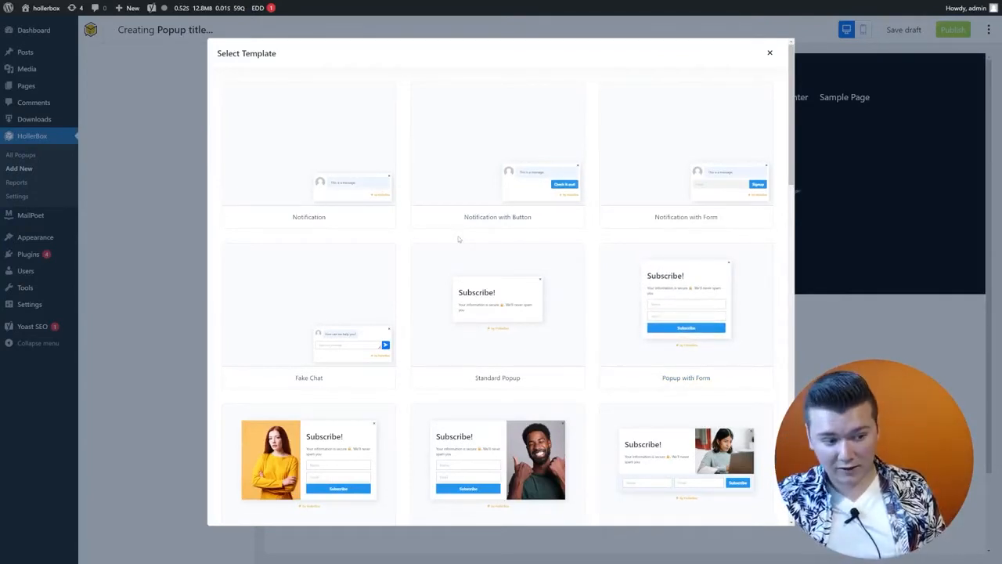
scroll(486, 244, down, 7)
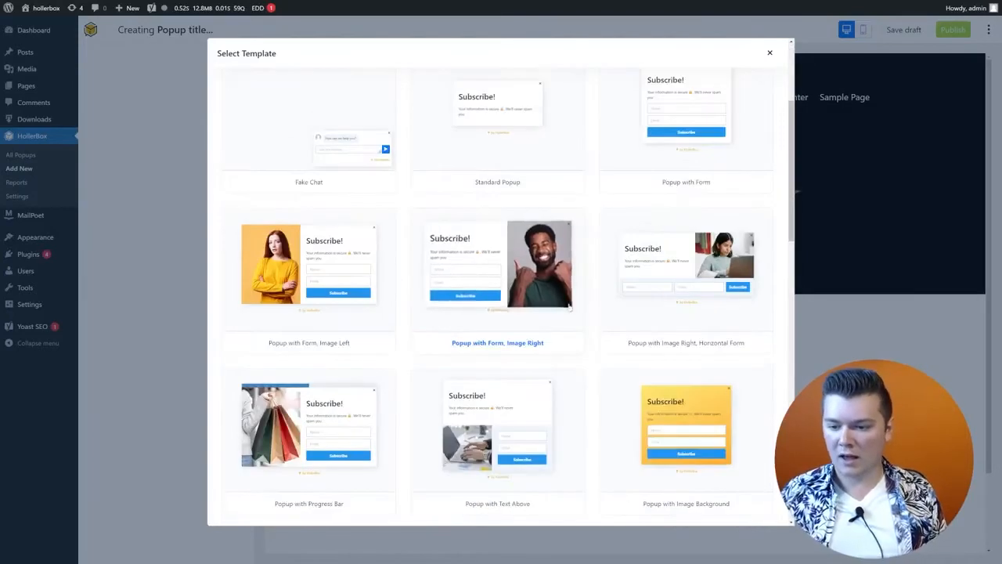
scroll(643, 374, down, 4)
scroll(600, 382, down, 4)
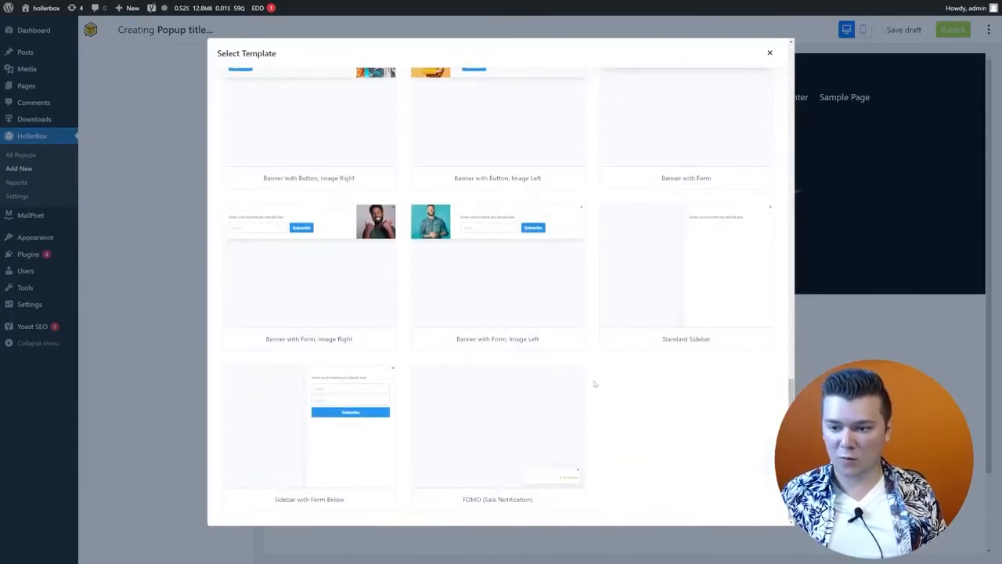
scroll(595, 385, up, 10)
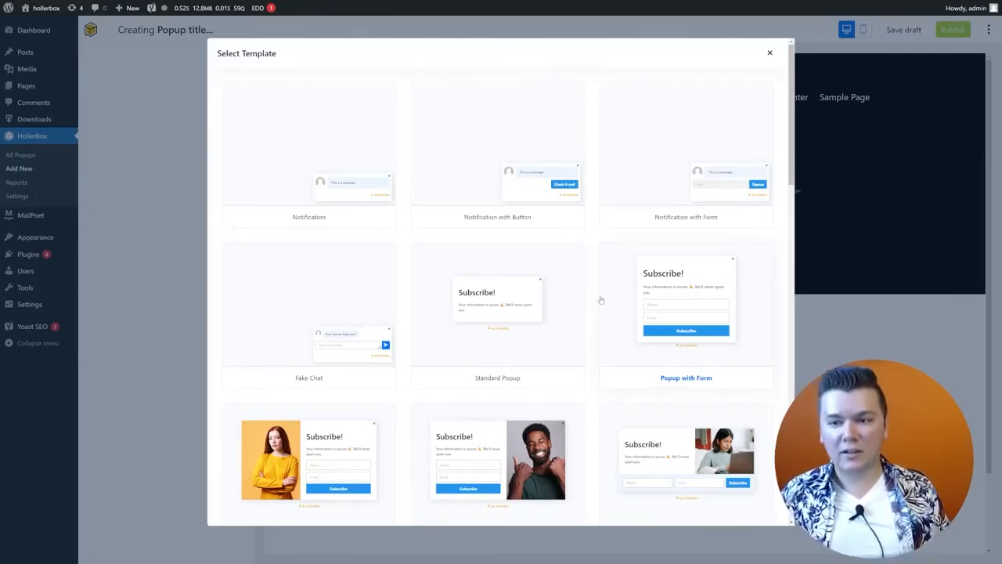
scroll(599, 290, down, 2)
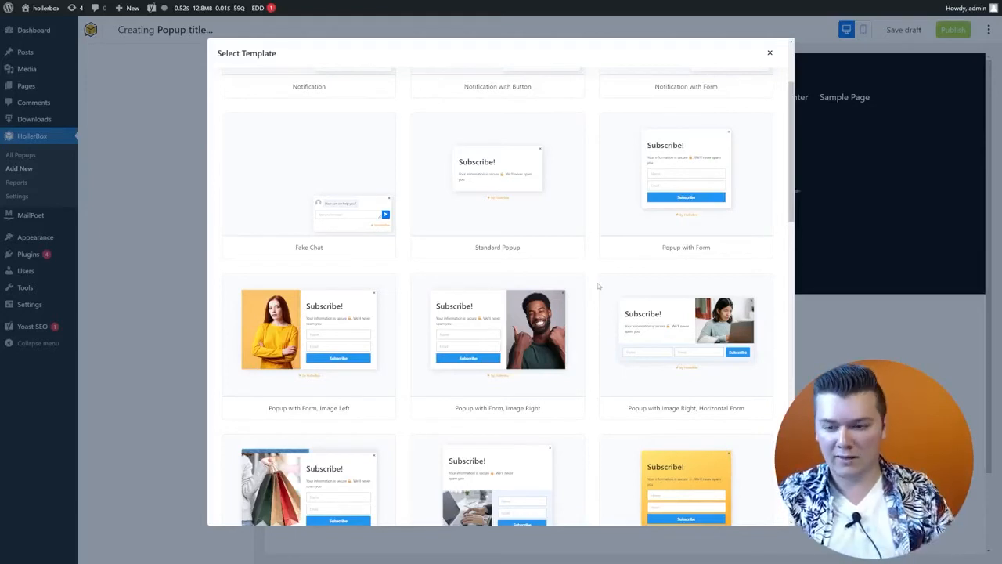
scroll(597, 288, up, 2)
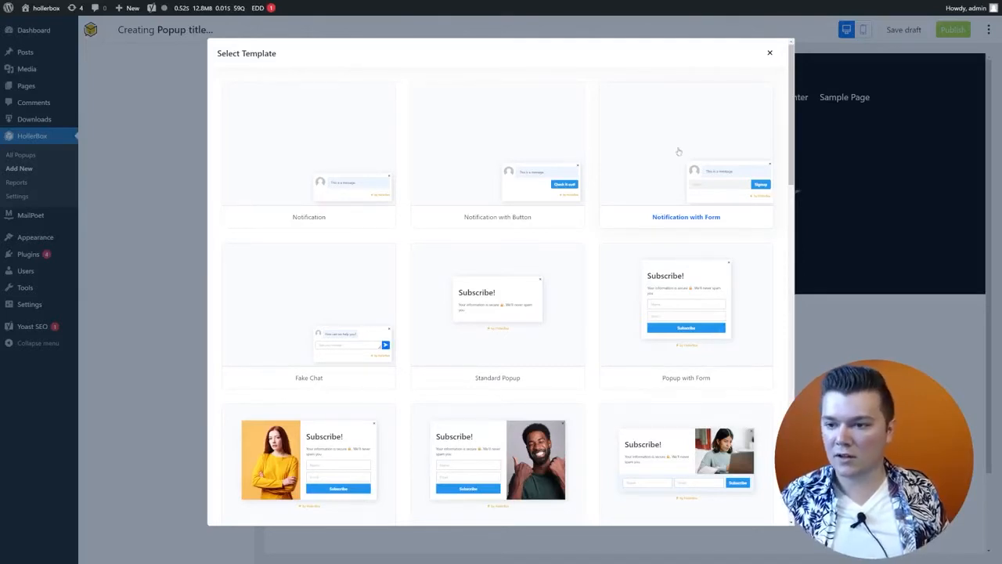
Step: Choose the Notification with Form template and set its Position to Bottom Left
click(709, 217)
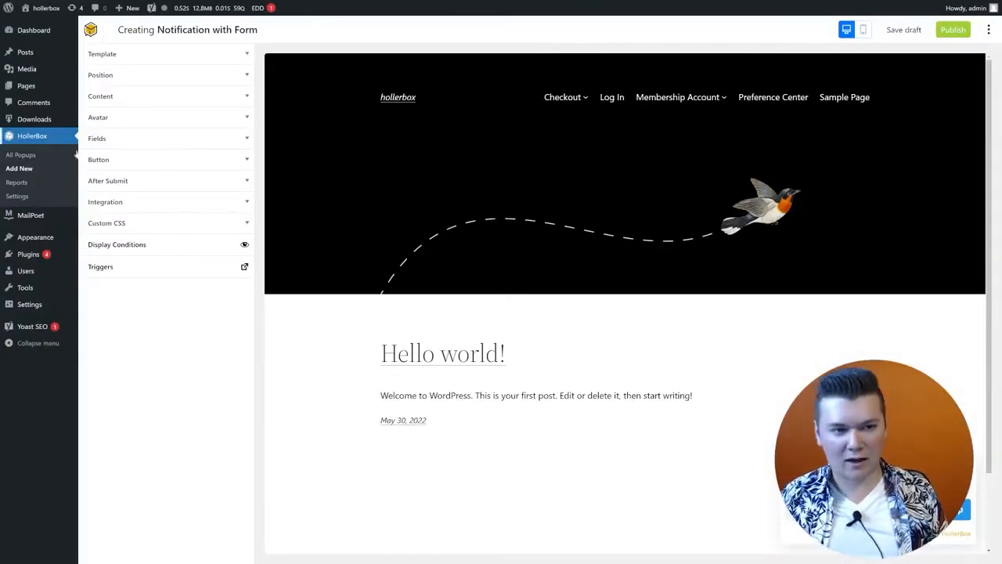
click(184, 79)
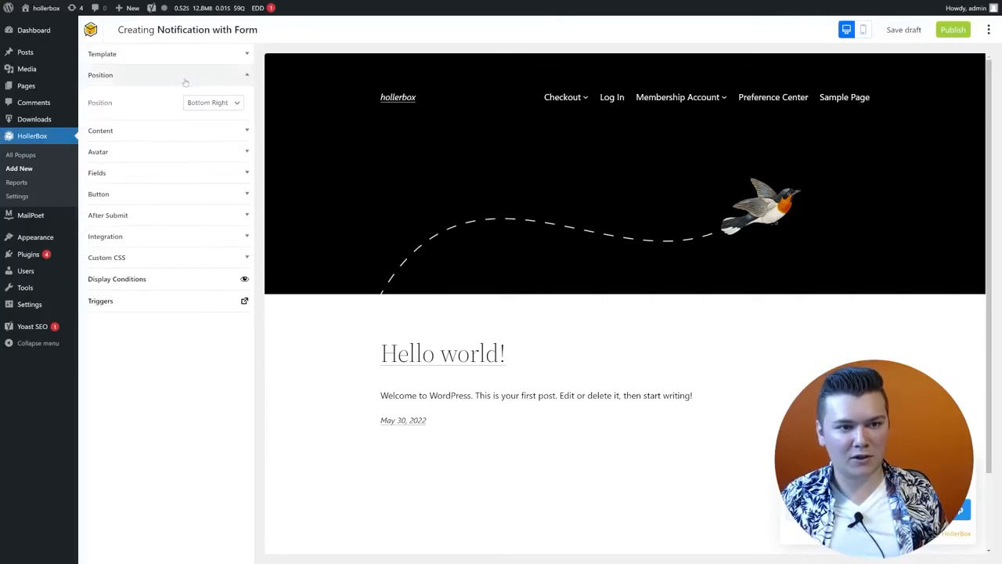
click(228, 173)
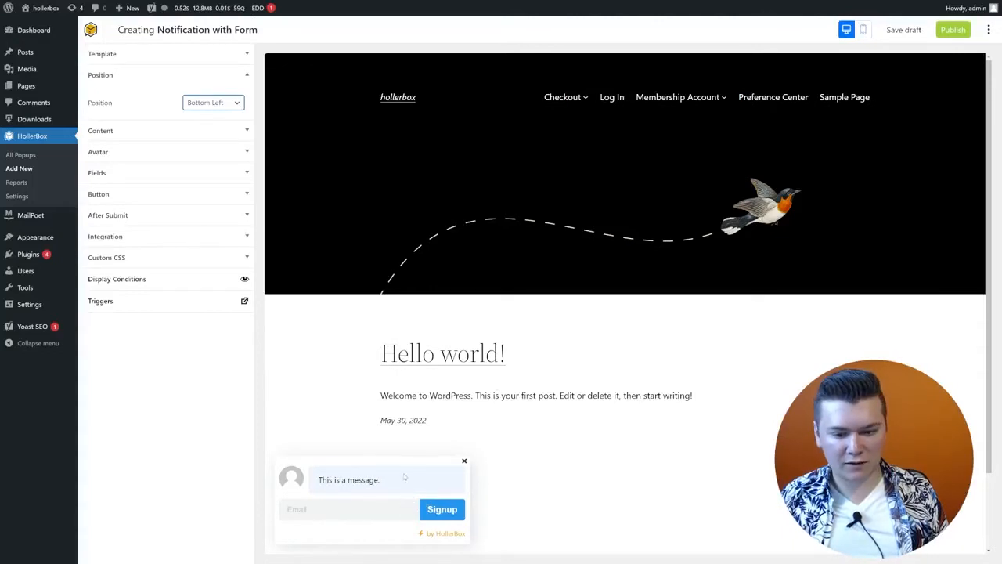
Step: Try selecting the message text and using the Email field in the preview
triple_click(406, 477)
drag(379, 479, 341, 479)
click(337, 515)
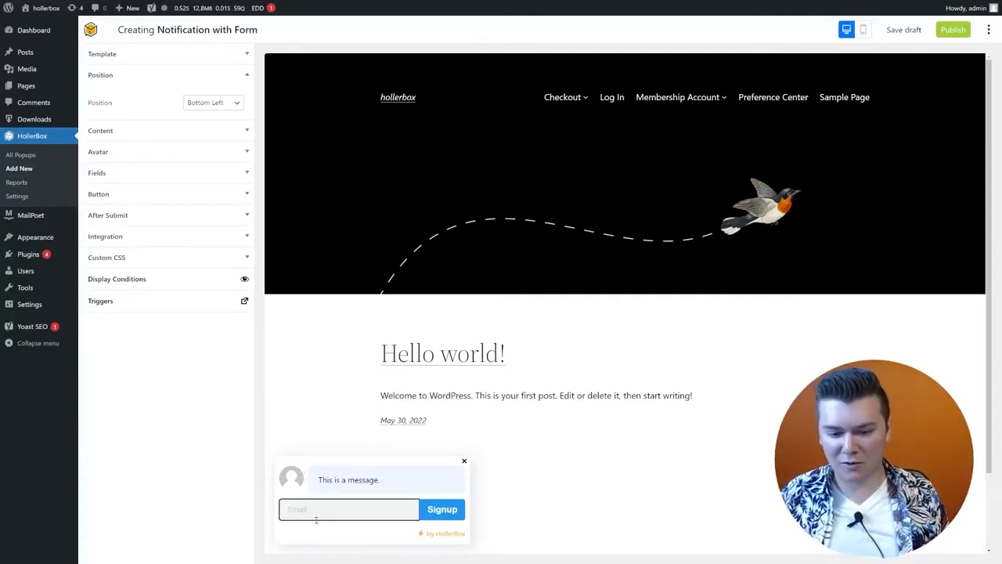
click(388, 537)
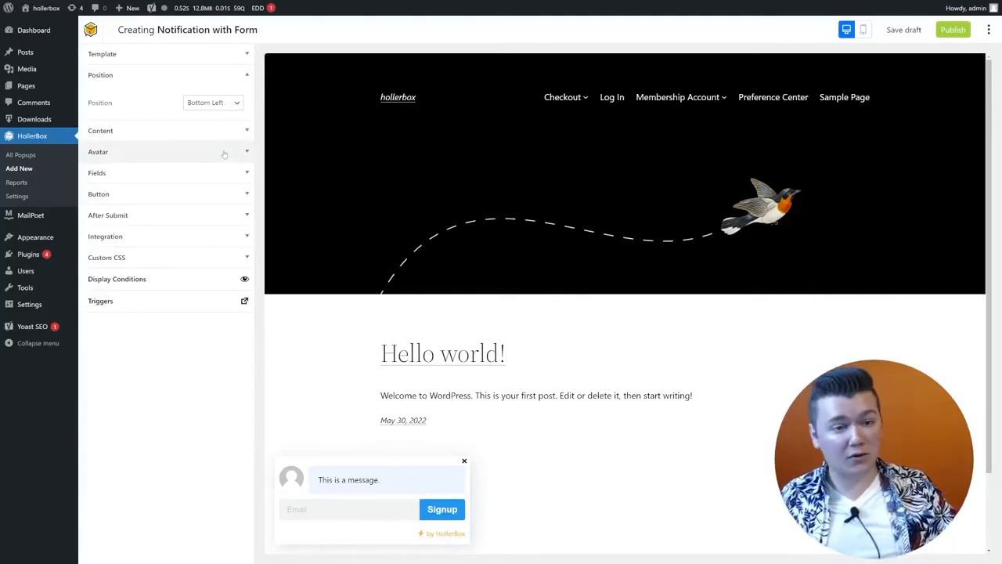
Step: Replace the notification avatar with the square headshot from the Media Library
click(205, 151)
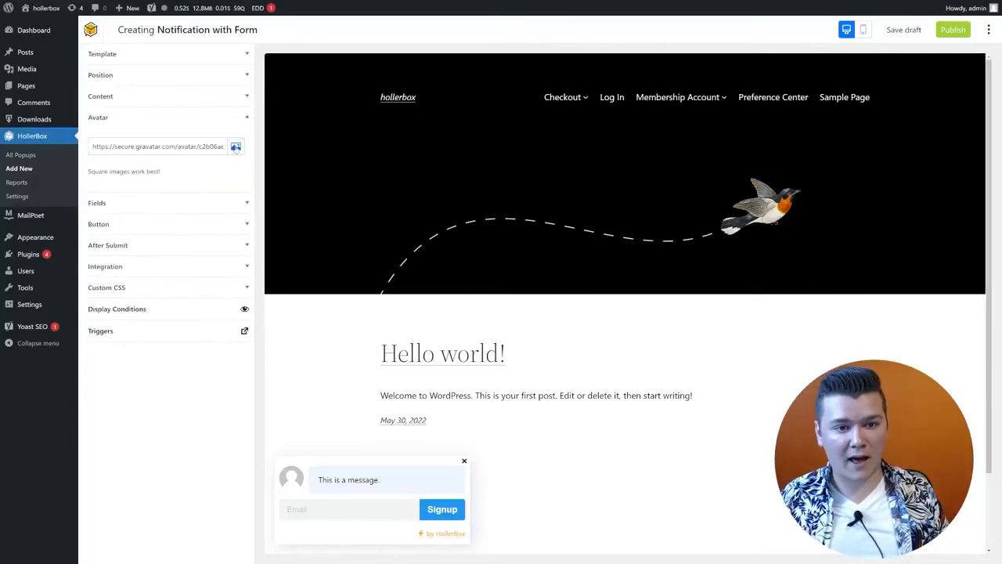
click(236, 146)
click(203, 130)
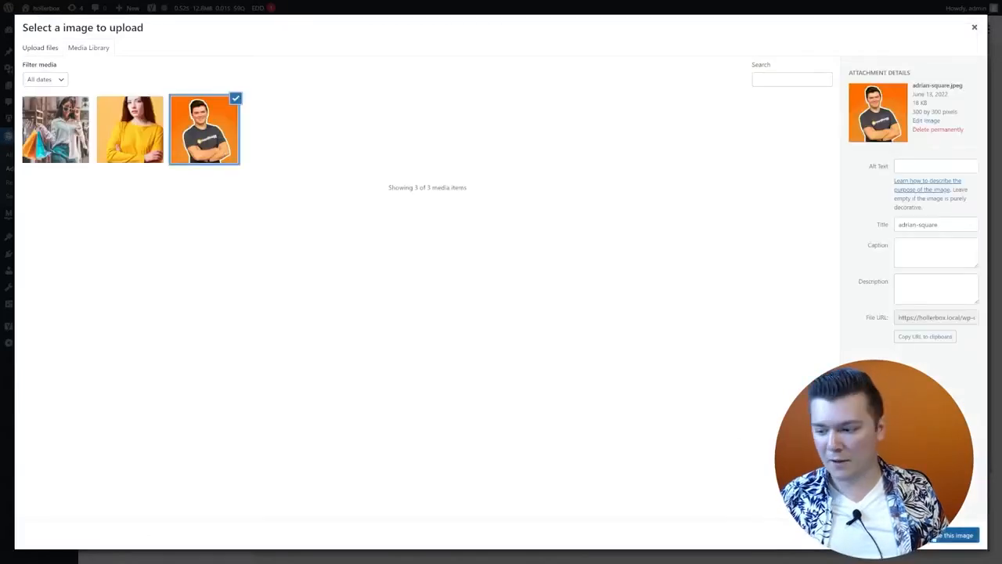
click(947, 535)
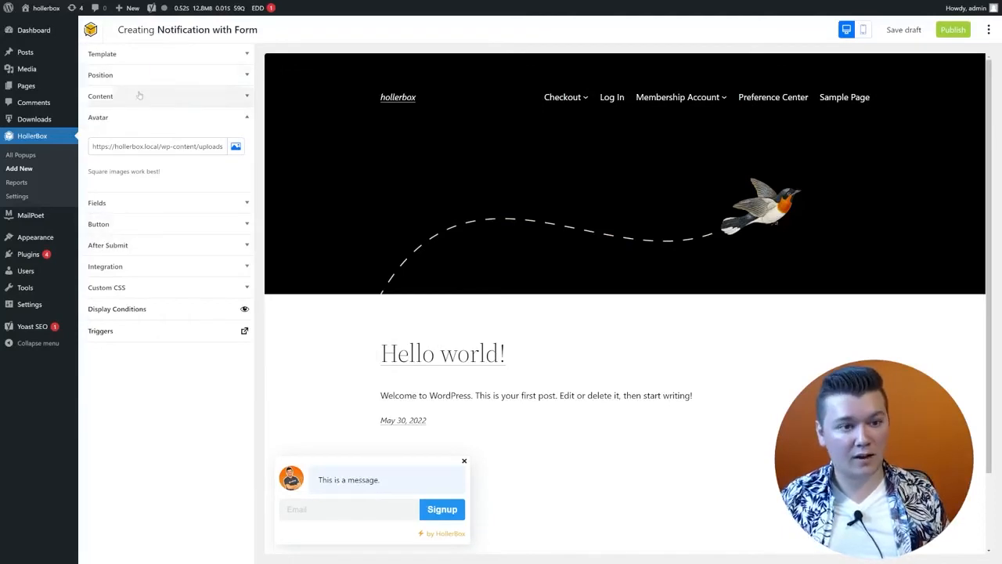
click(141, 95)
Step: Replace the message with 'Want 15% OFF? subscribe and we'll send you a discount.' and check the preview
click(183, 235)
key(ctrl+a)
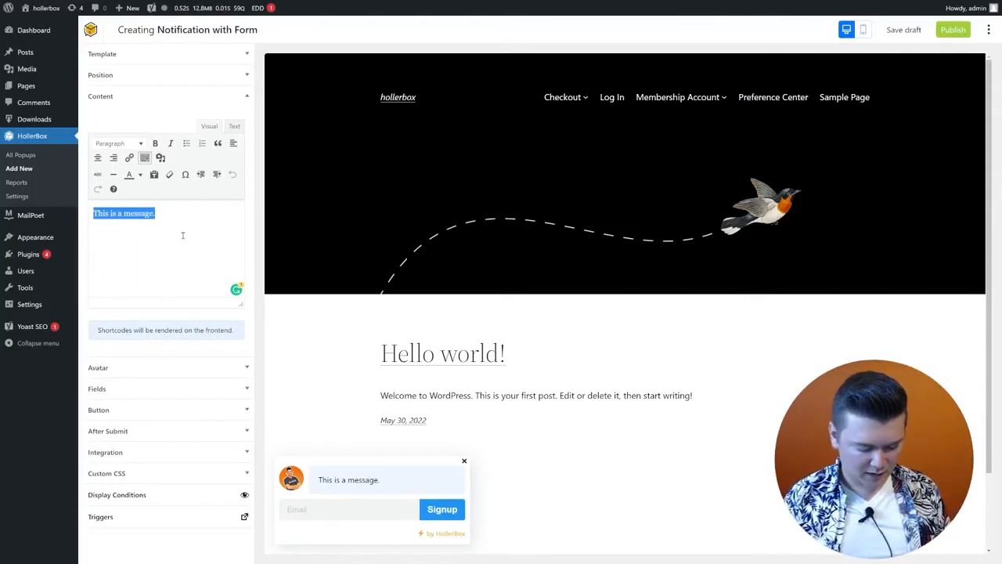
text(Want 15)
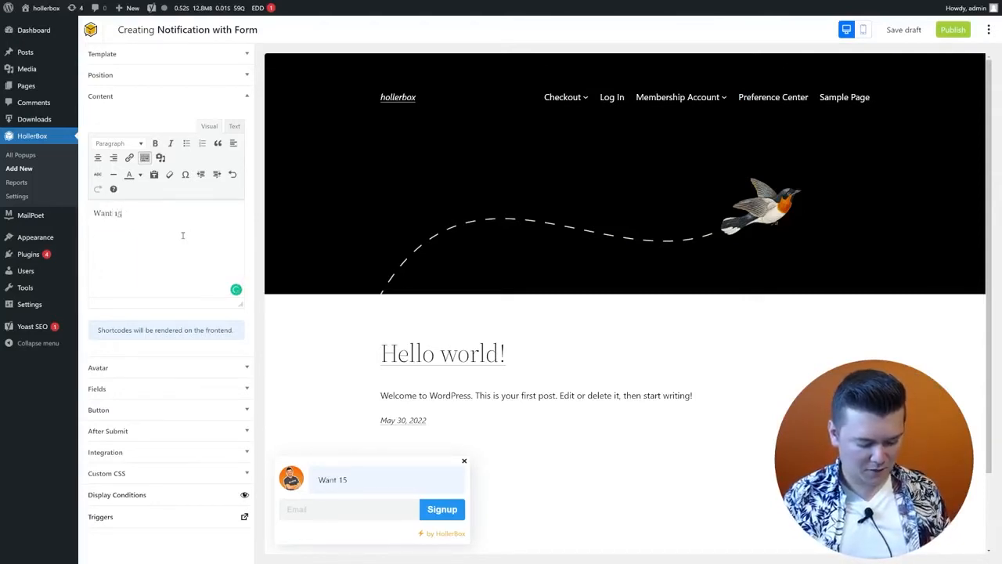
text(% OFF? s)
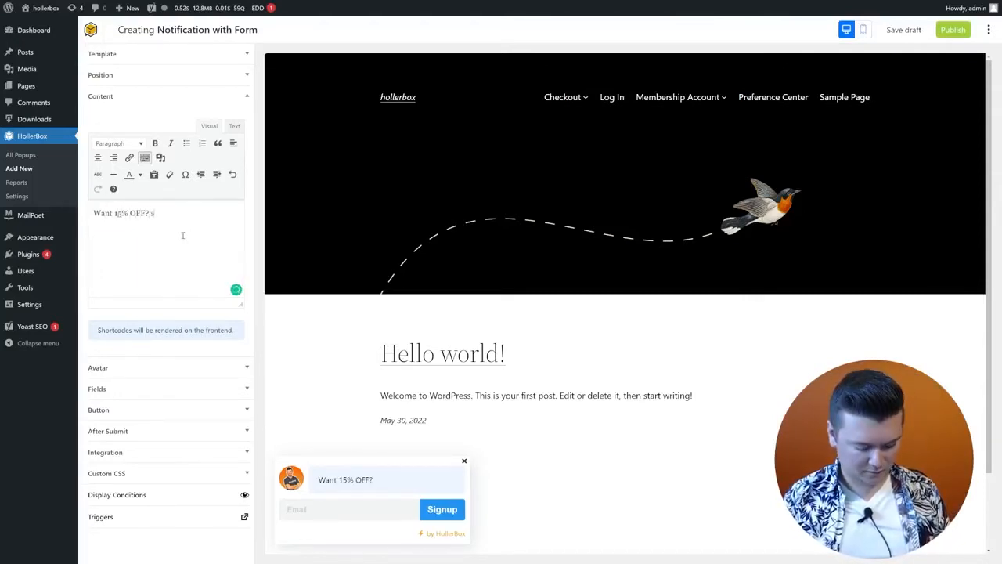
text(ubscribe and we)
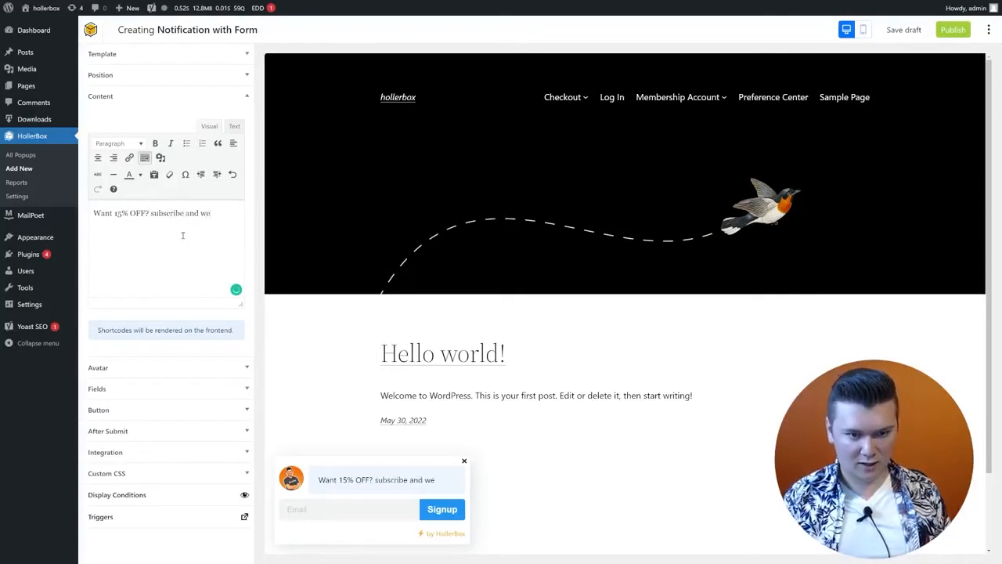
text('ll send you a)
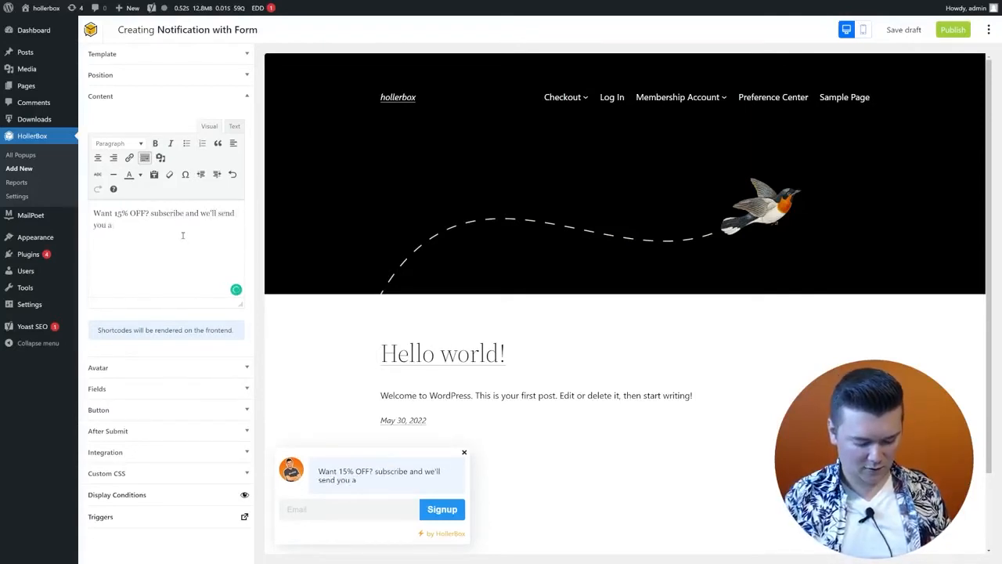
text( discount/)
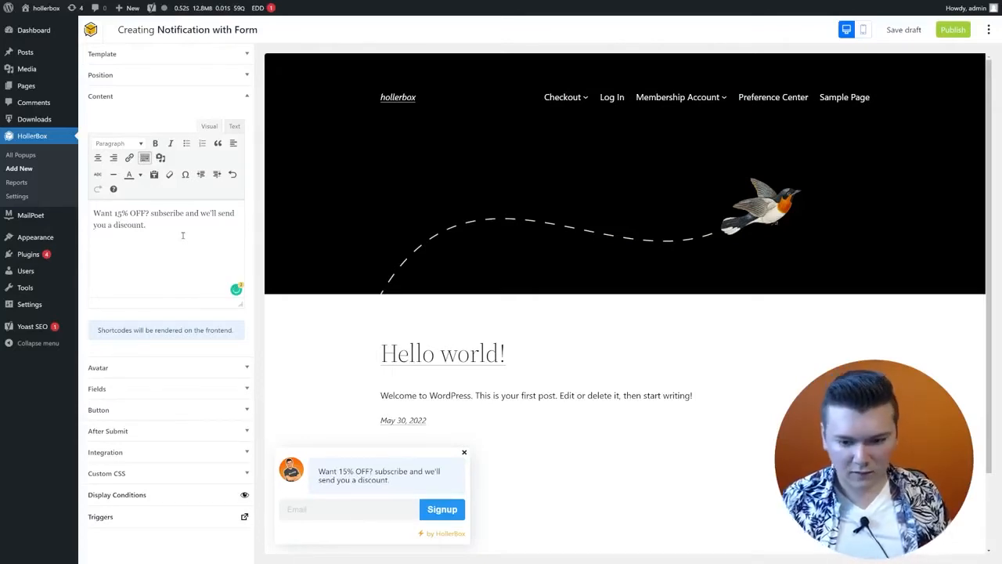
text(.)
drag(326, 491, 317, 469)
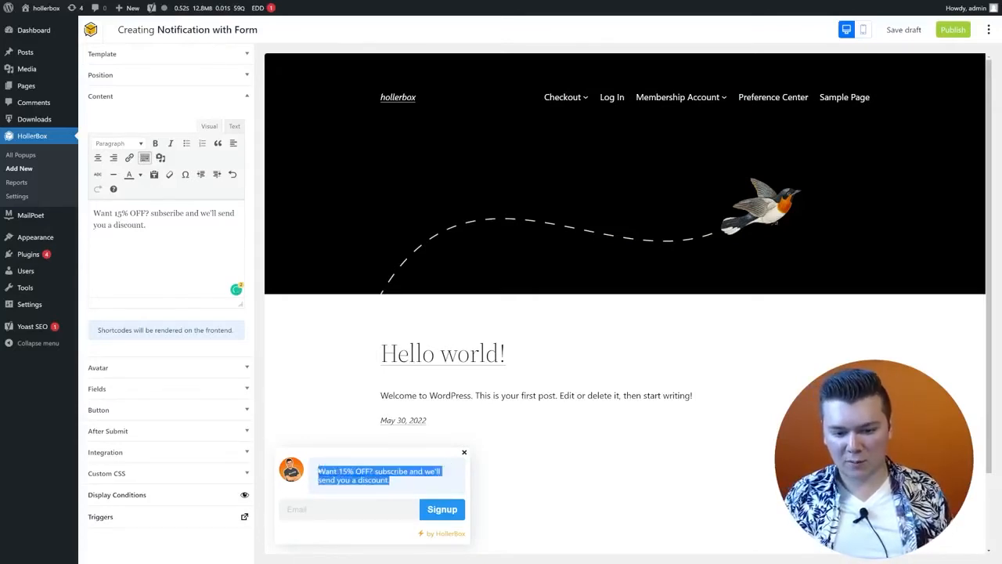
click(318, 473)
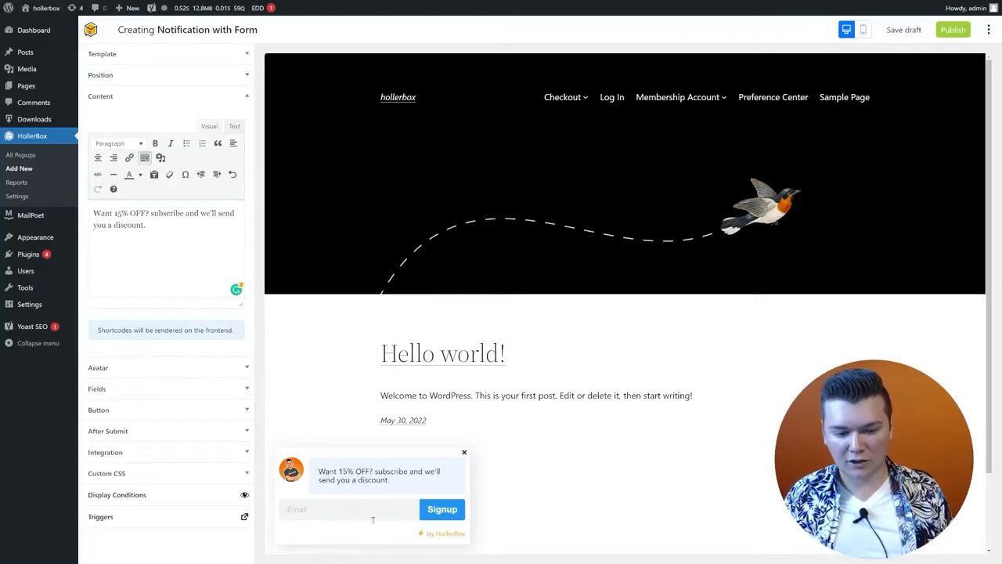
click(337, 515)
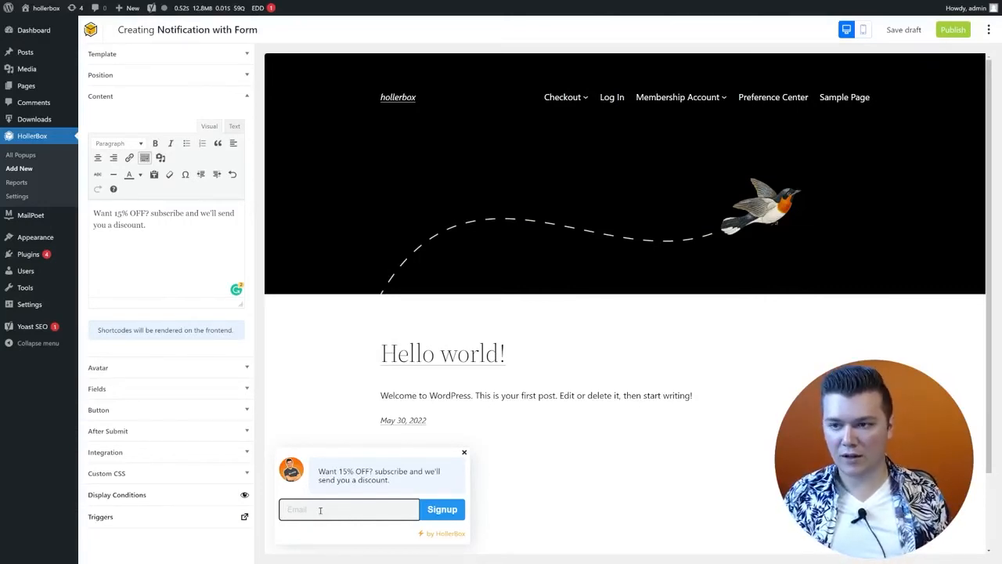
Step: Set the Signup button's Button Color to the red swatch
click(243, 389)
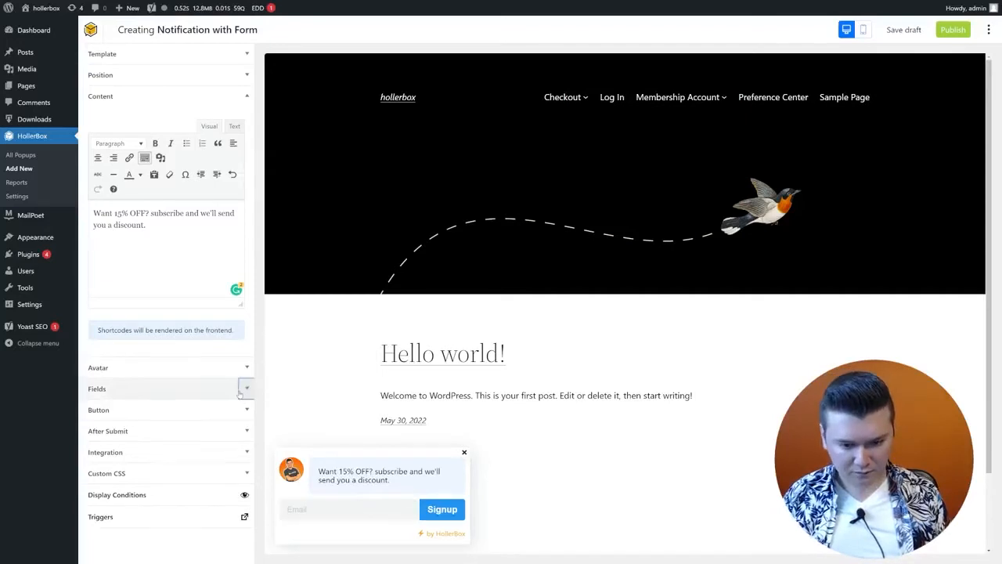
click(184, 164)
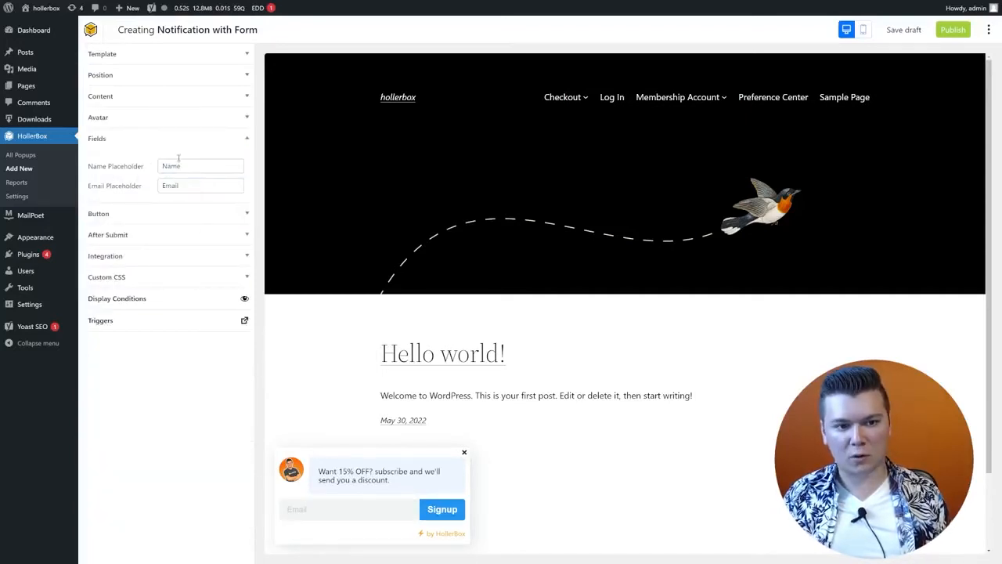
click(208, 214)
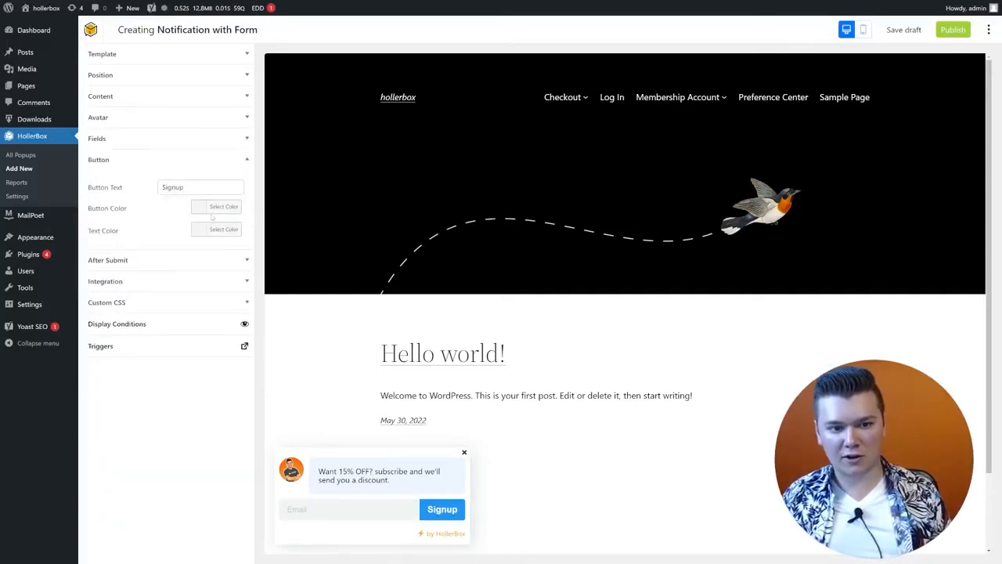
click(214, 208)
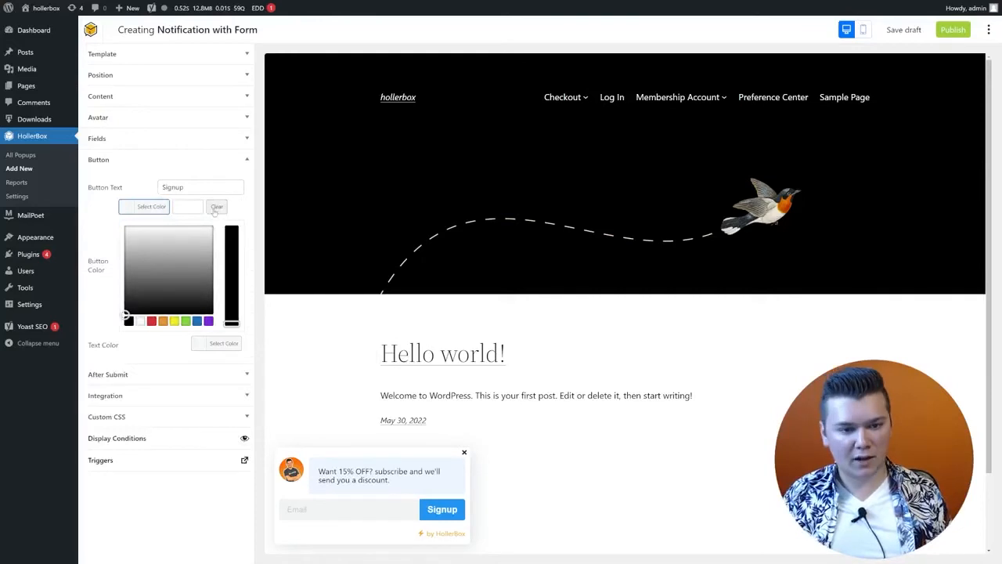
click(151, 321)
click(98, 233)
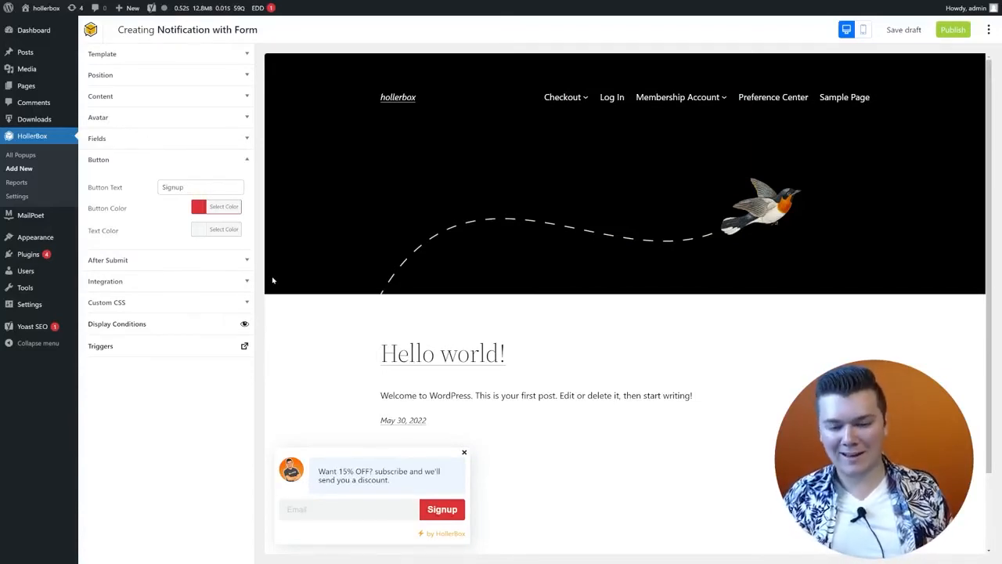
Step: Replace the after-submit message with 'Thanks for subscribing! Here's this discount code!'
click(192, 261)
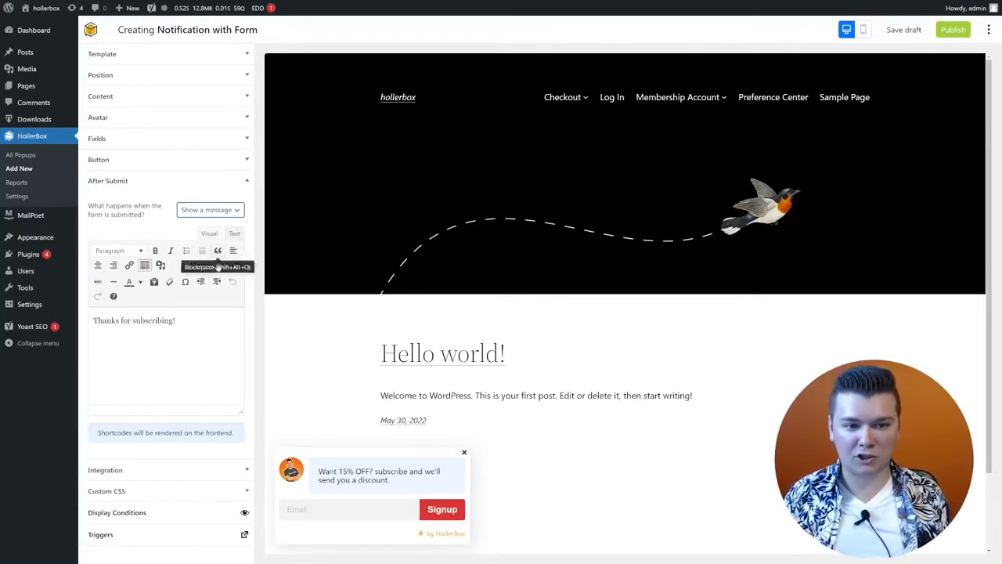
click(199, 333)
key(ctrl+shift+Left)
key(ctrl+shift+Left)
key(ctrl+shift+Left)
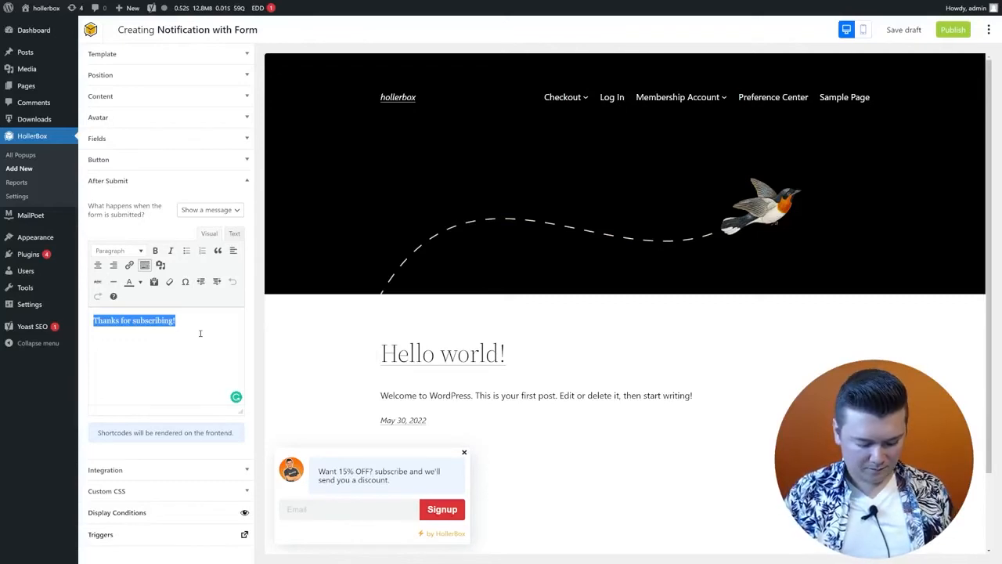
text(Thanks for subsc)
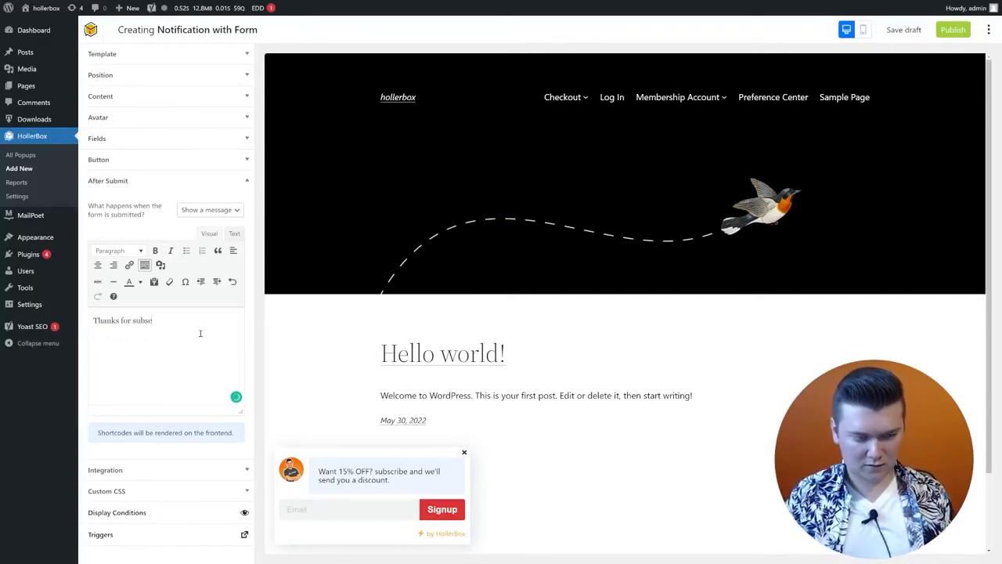
text(r)
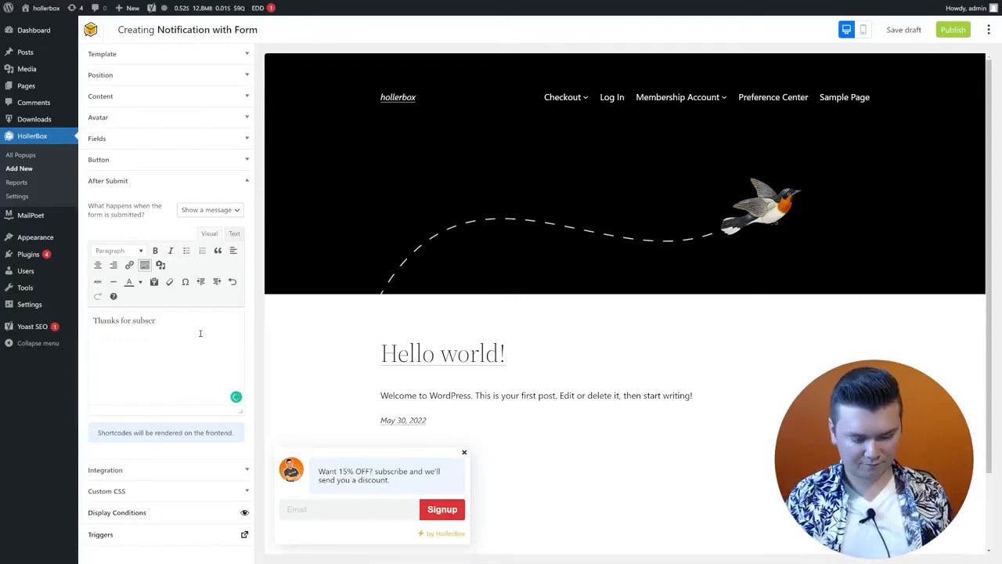
text(iibing!)
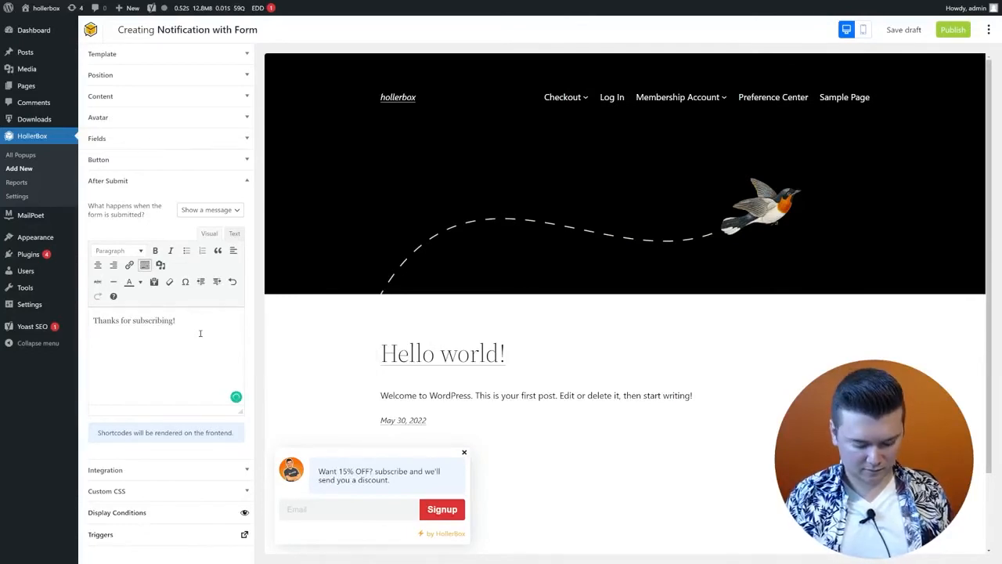
text( Heres)
key(ctrl+BackSpace)
text(He)
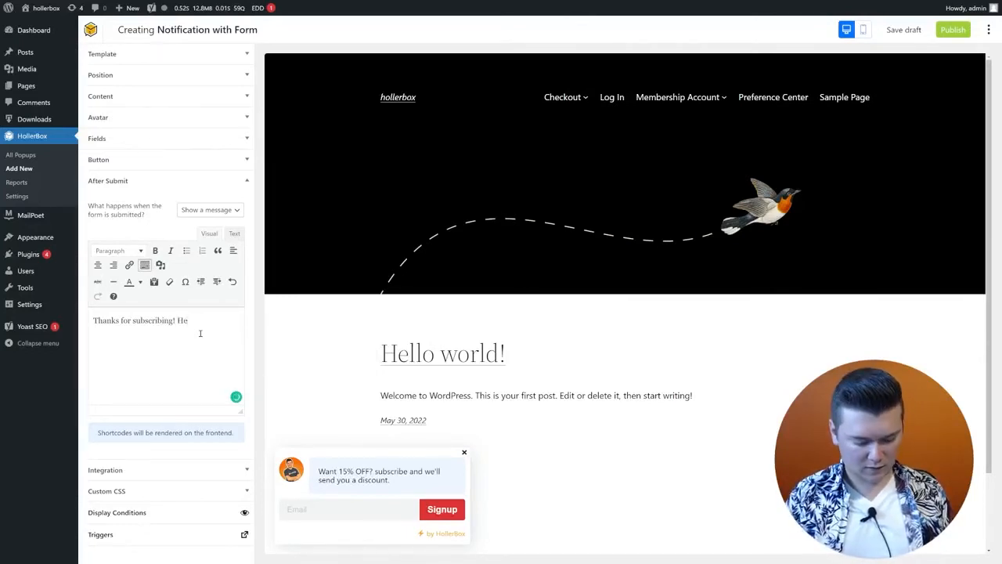
text(re's this)
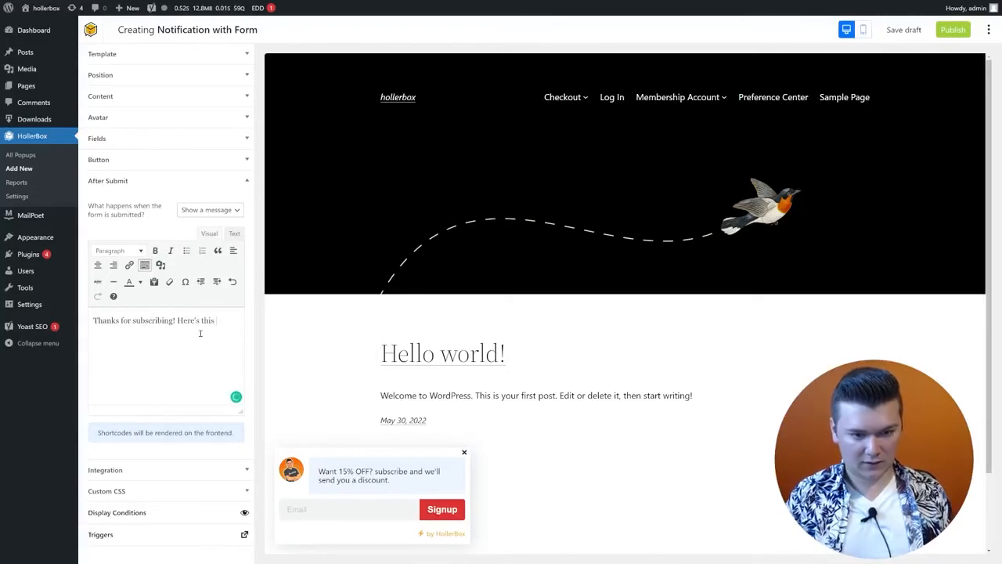
text( dicount code!)
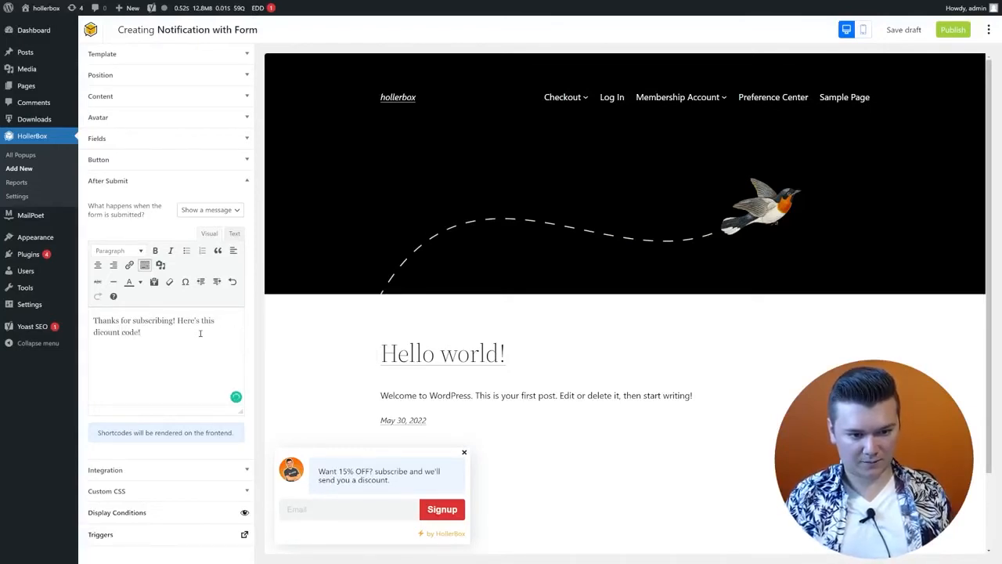
Step: Add bold ONETIMESAVE15 on a new line and correct 'dicount' to 'discount'
key(Return)
key(ctrl+b)
text(ONE)
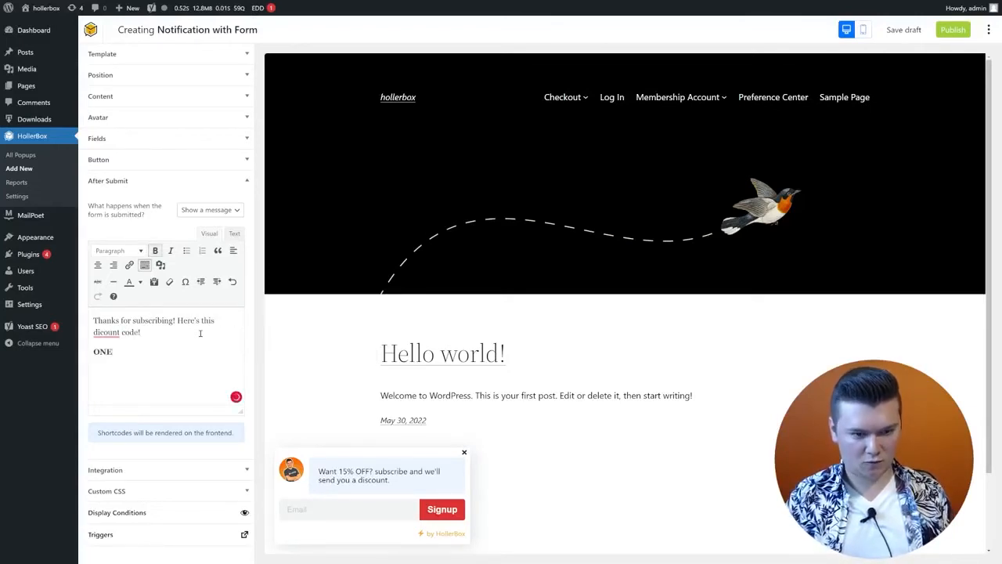
text(TIMESAVE15)
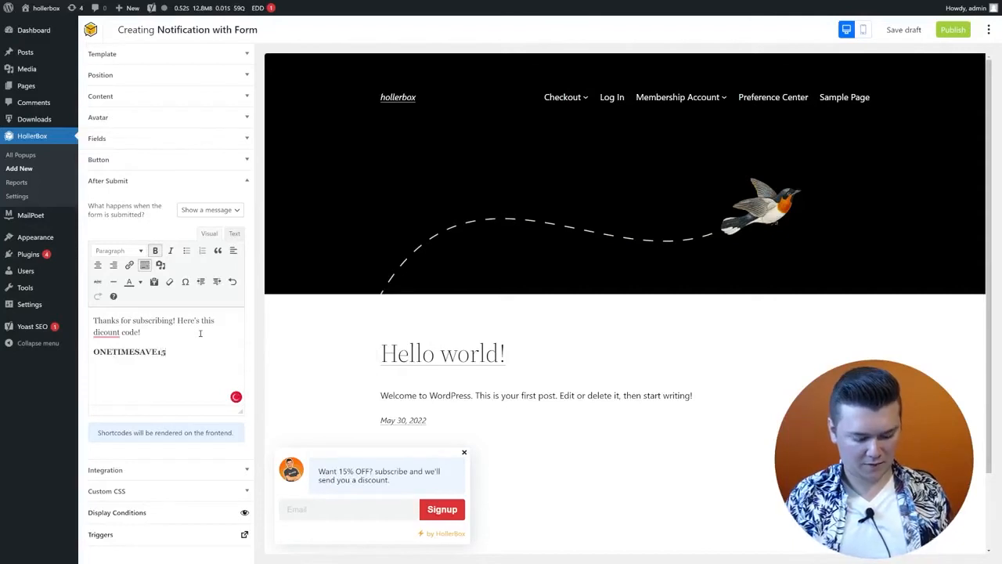
key(shift+Home)
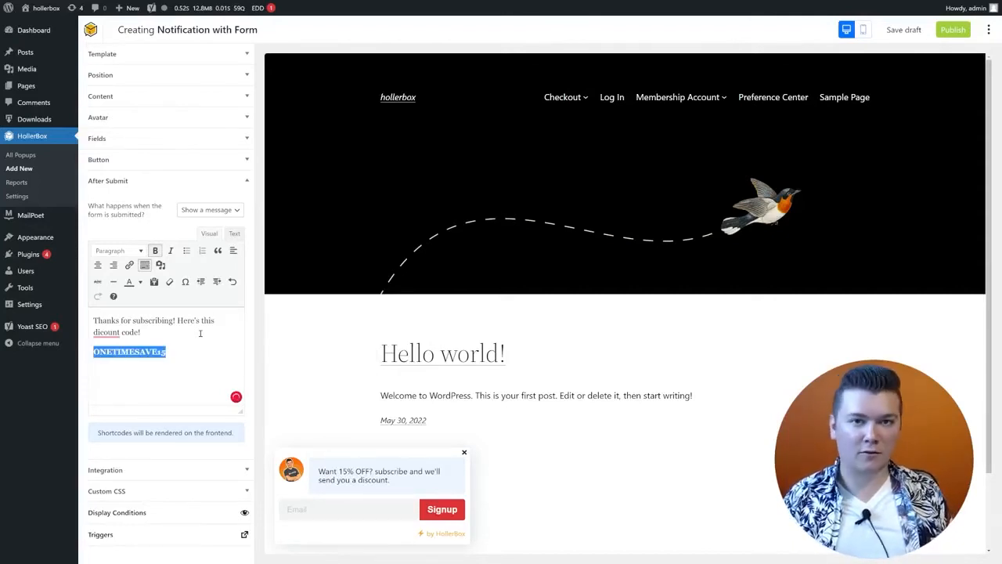
right_click(116, 332)
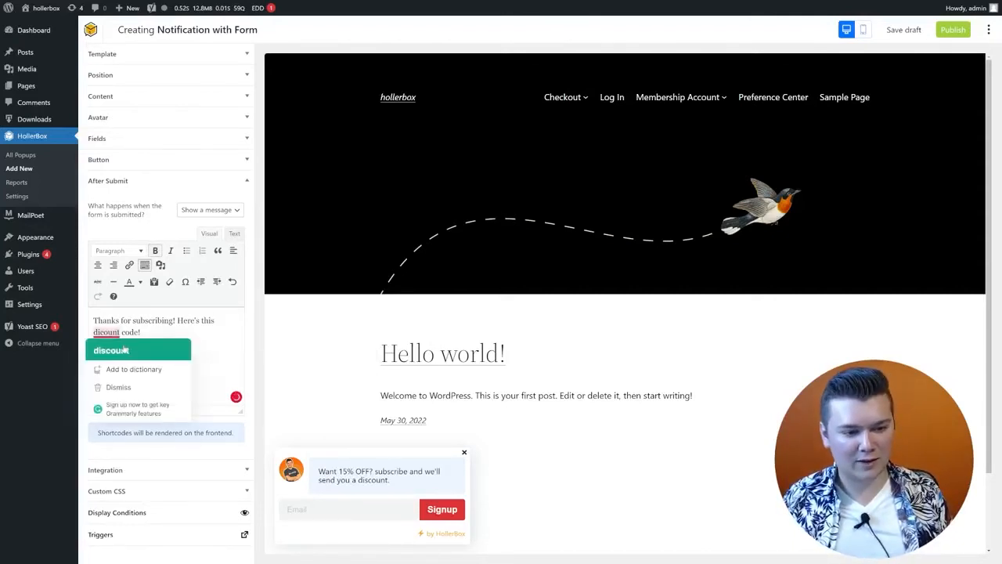
click(107, 349)
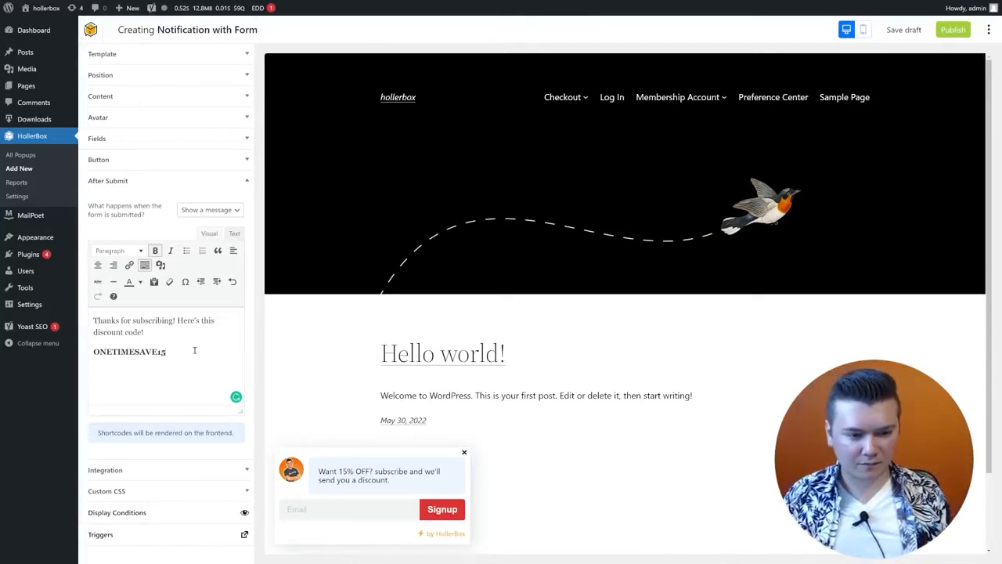
Step: Test the Email field in the popup preview
click(344, 515)
click(666, 490)
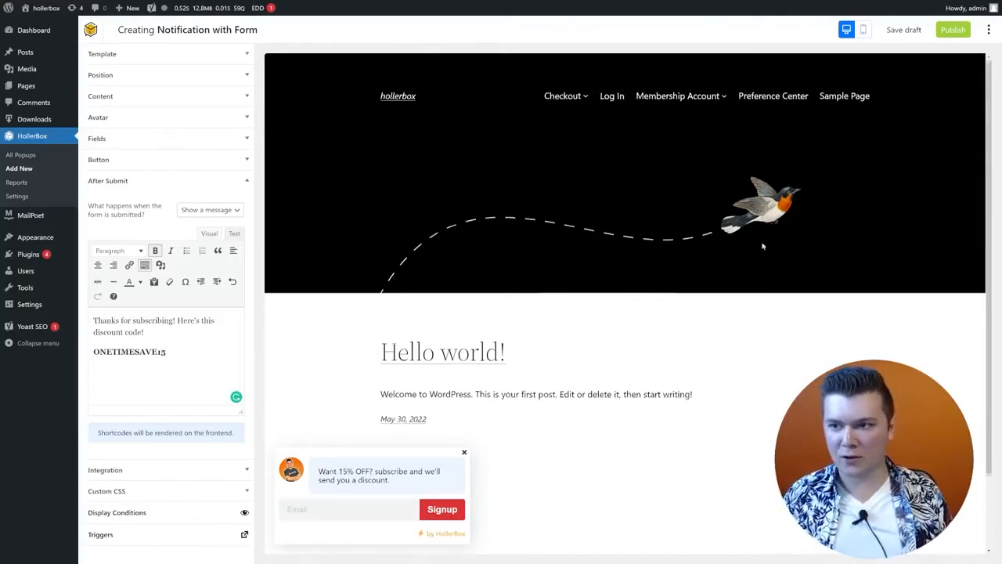
scroll(783, 325, down, 1)
scroll(784, 324, up, 1)
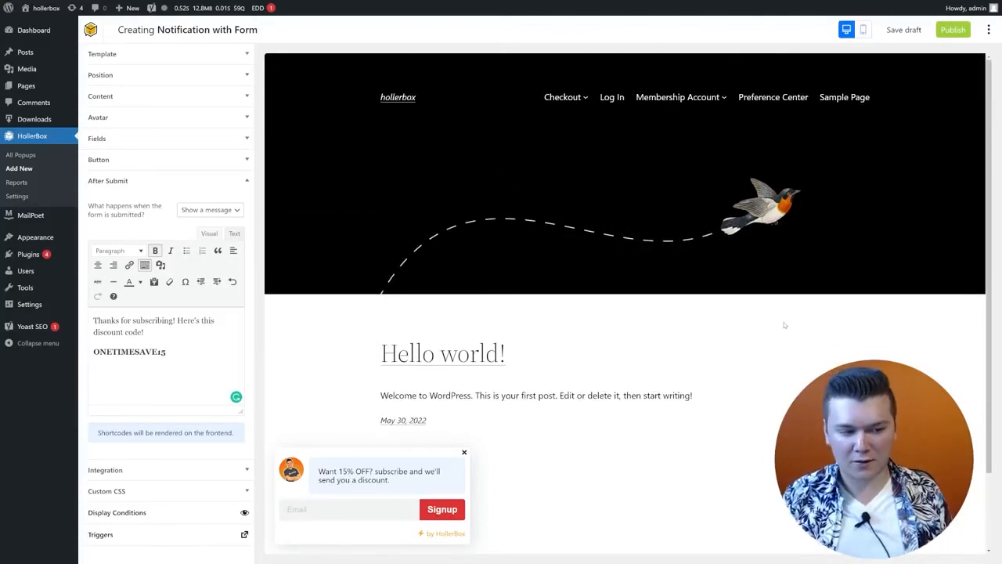
click(337, 515)
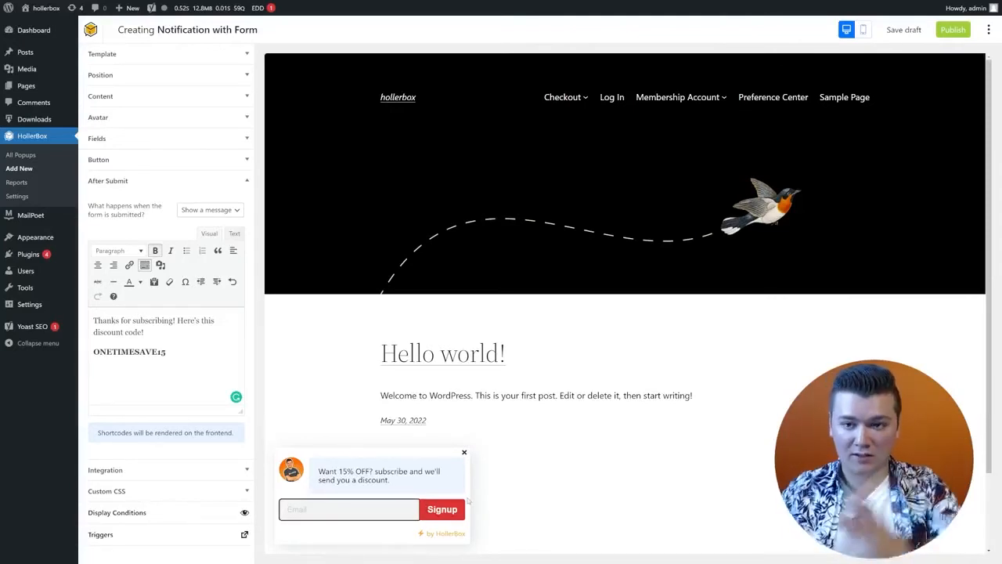
click(468, 502)
click(355, 513)
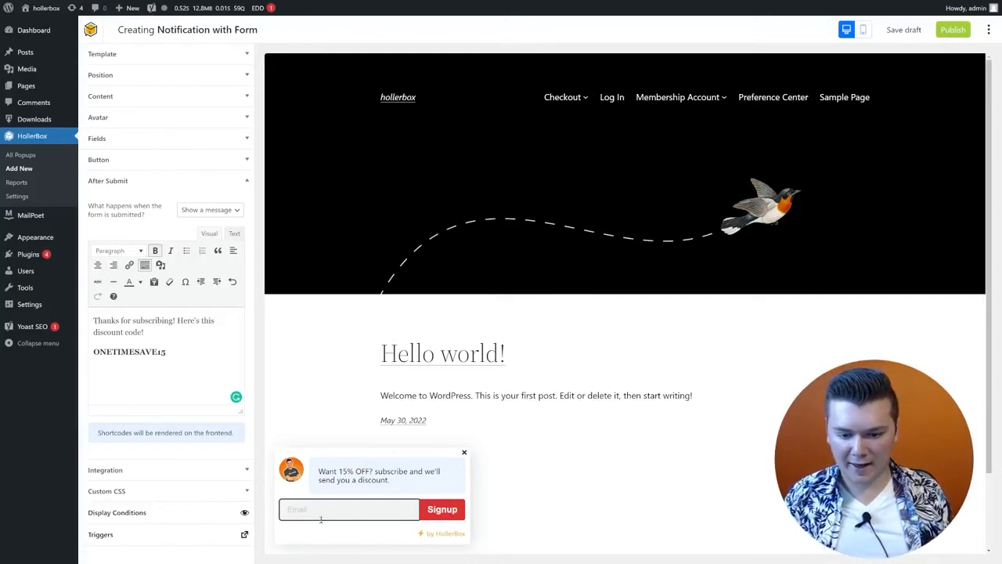
key(ctrl+v)
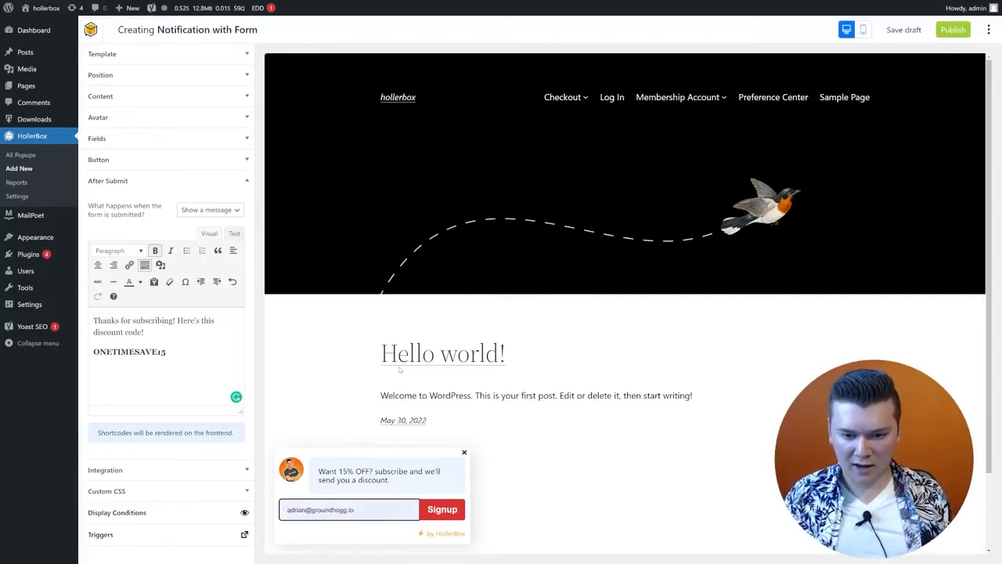
key(ctrl+v)
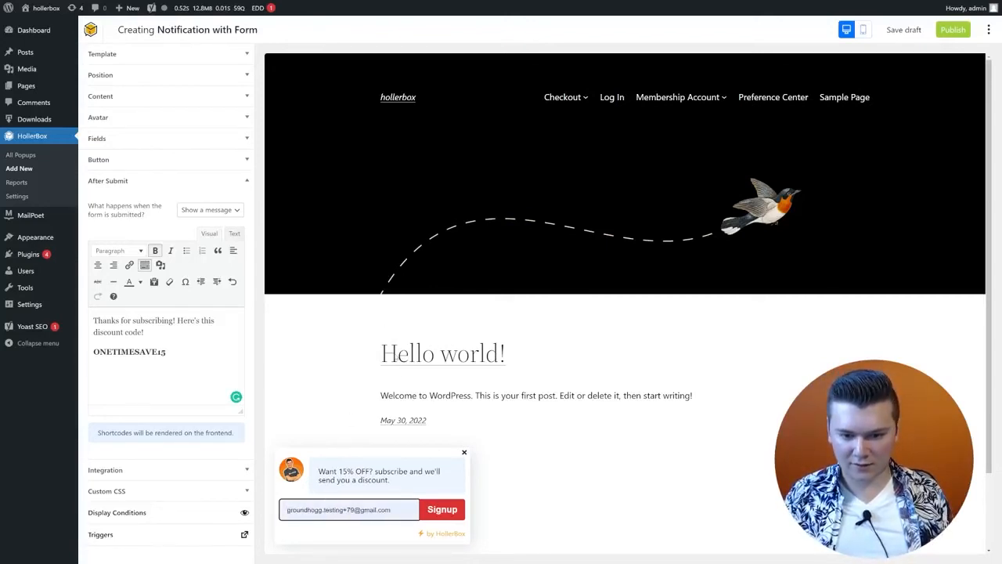
click(455, 515)
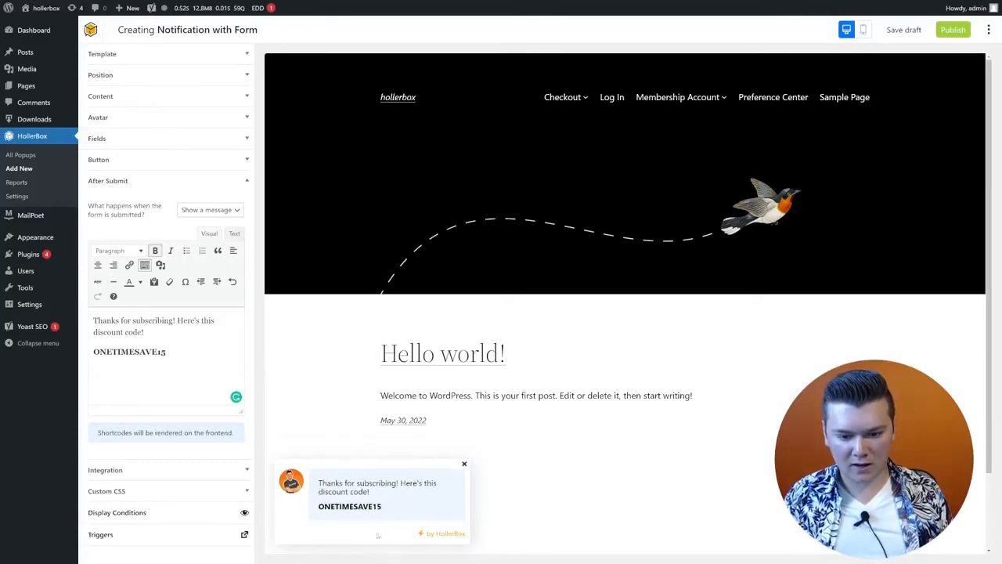
drag(389, 516, 315, 475)
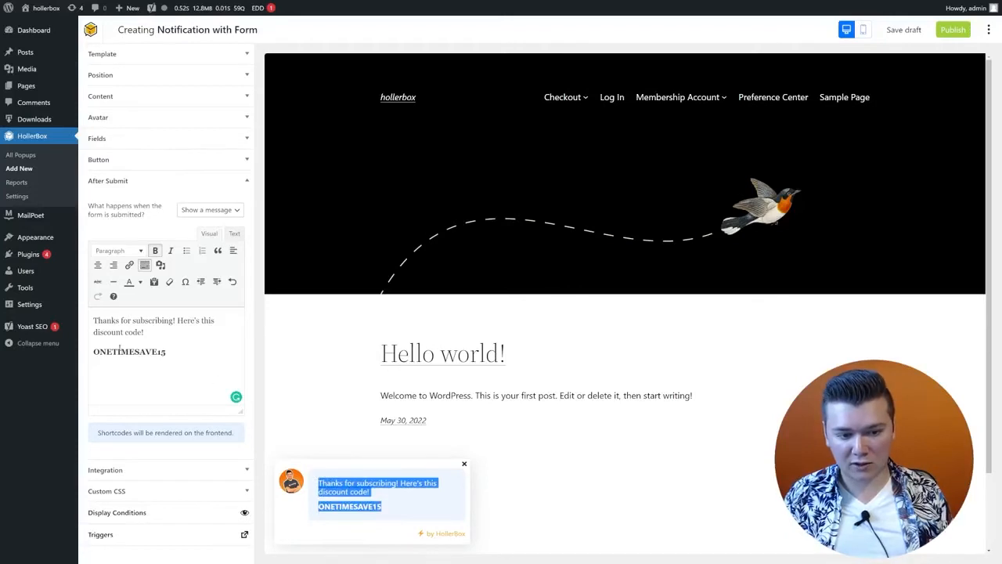
click(379, 516)
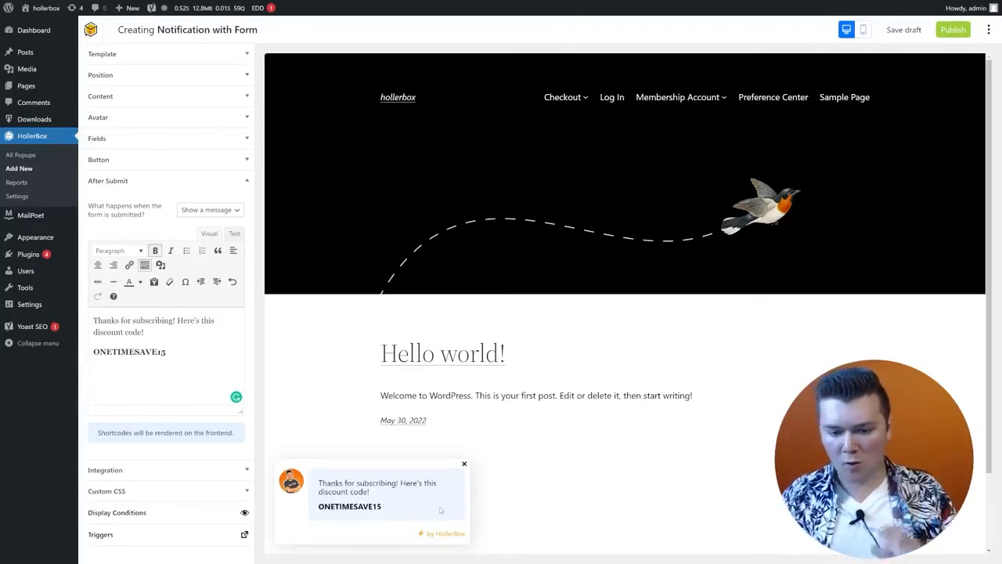
drag(383, 507, 319, 505)
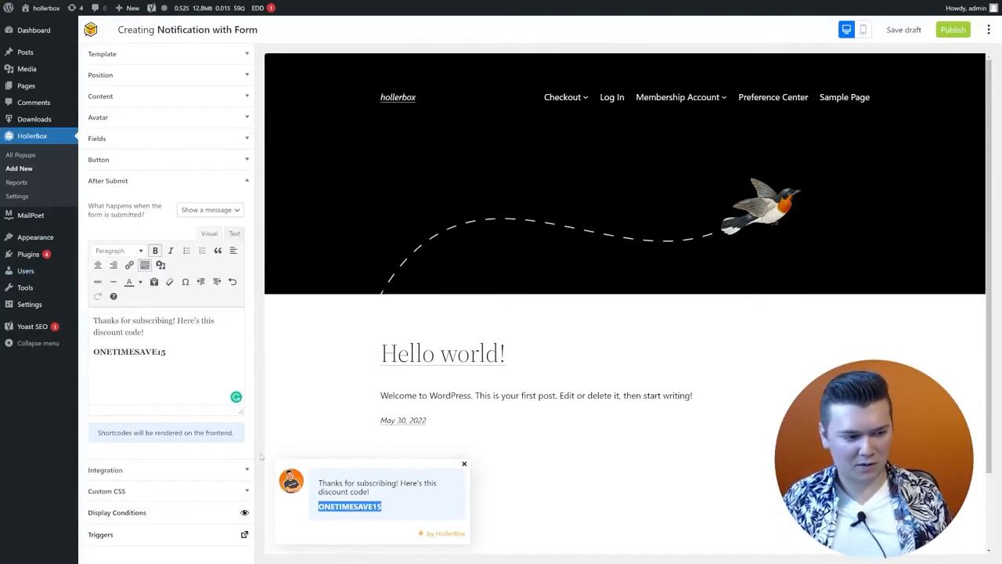
Step: Expand the Integration settings and open the Select an integration dialog
click(245, 472)
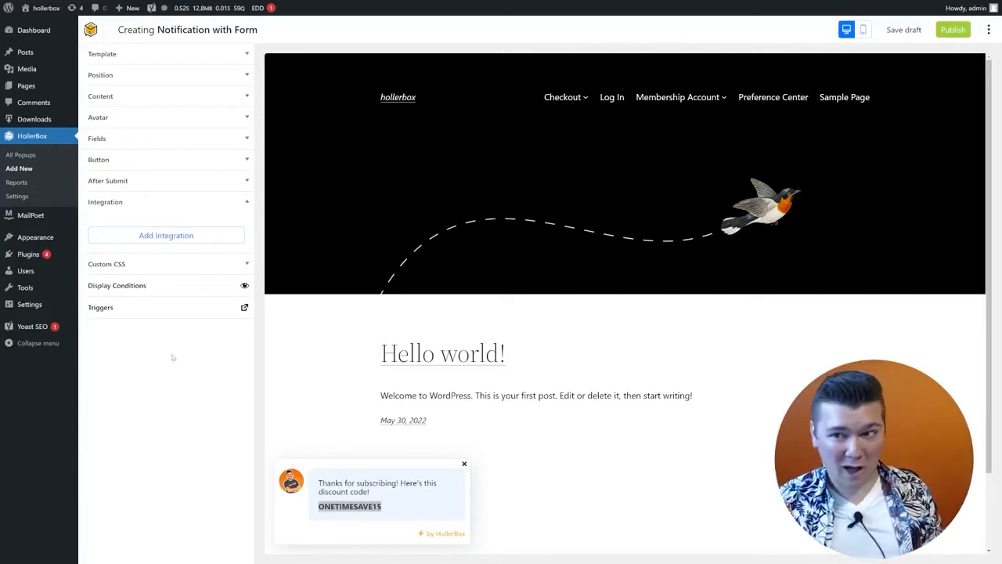
click(205, 240)
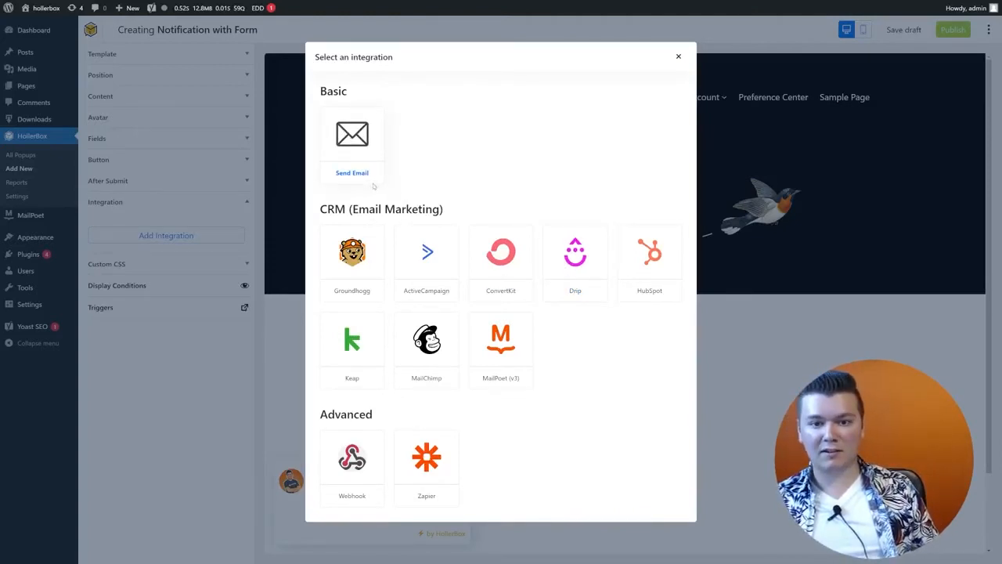
Step: Add a Send Email integration and add a second admin address to its To field
click(374, 185)
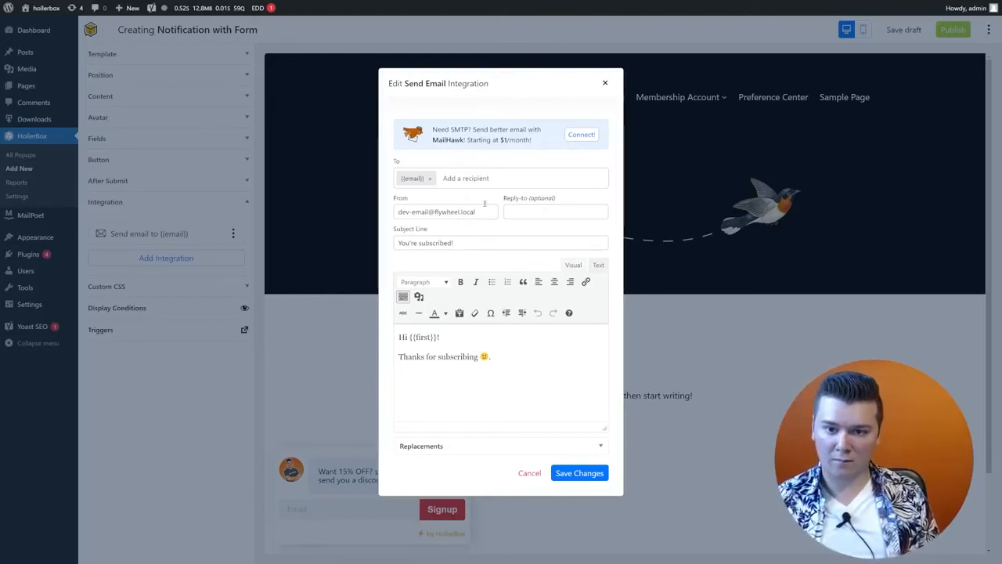
click(474, 178)
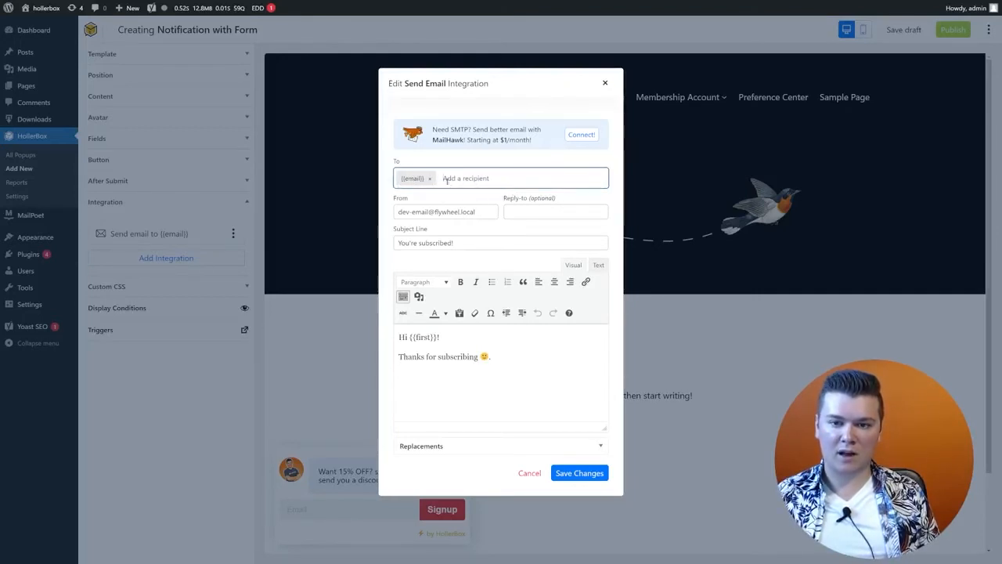
click(413, 178)
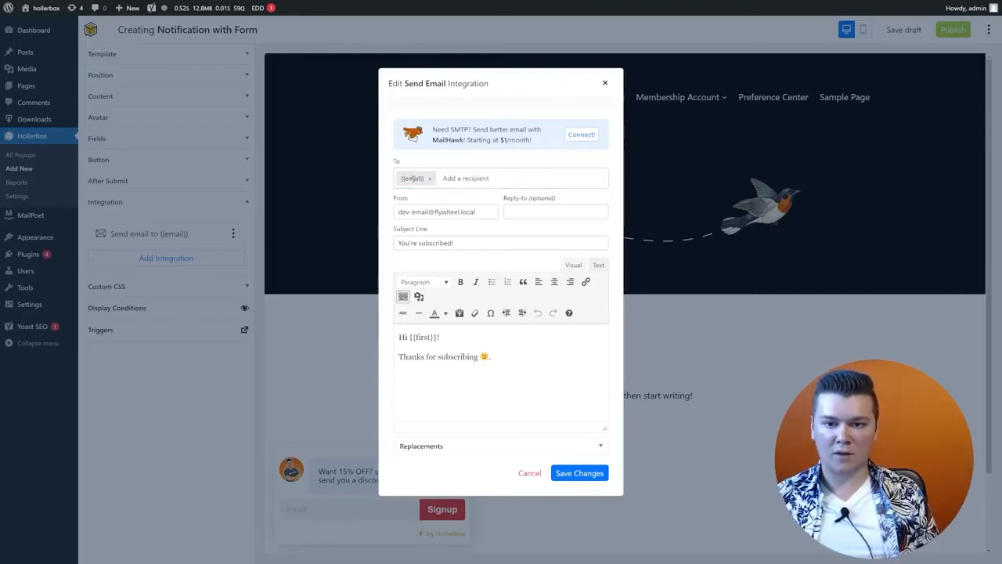
click(484, 179)
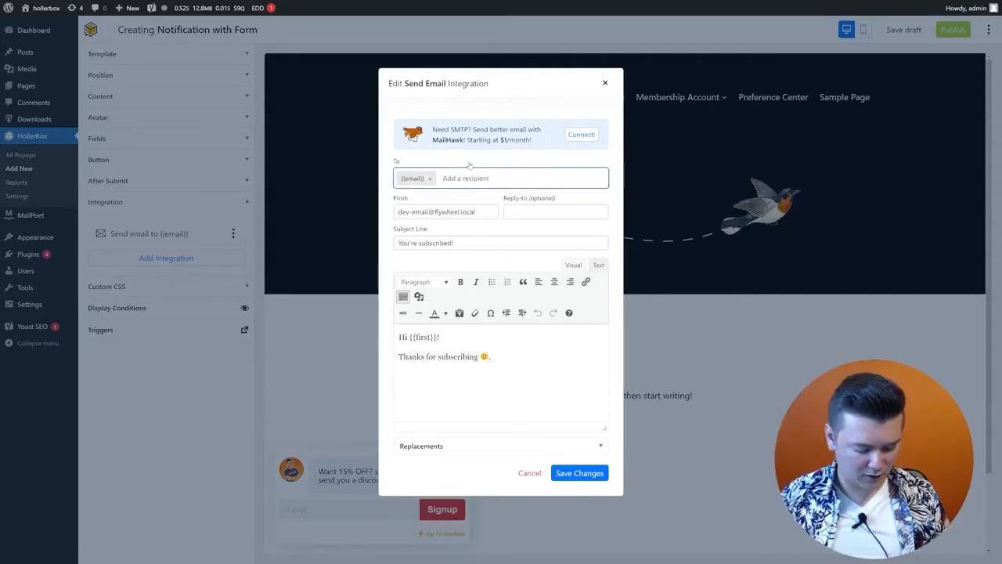
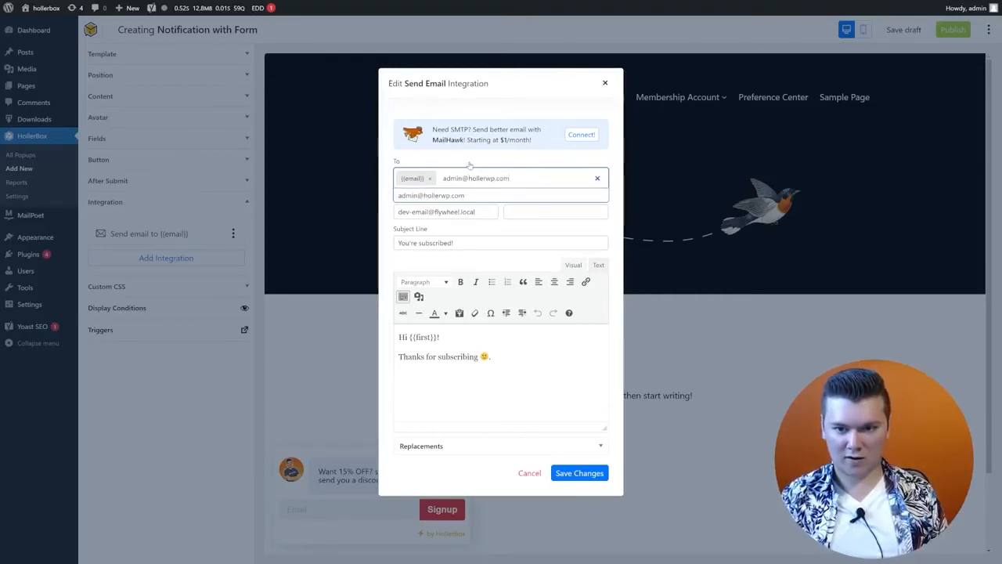
key(Return)
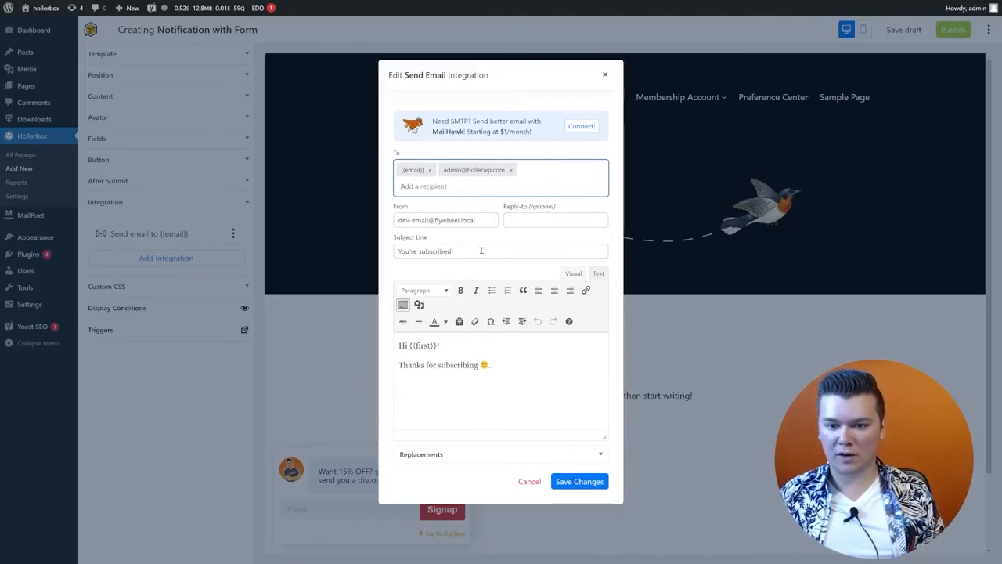
Step: Review the subject, message body and Replacements tags, then save the email integration
drag(481, 251, 358, 247)
click(531, 383)
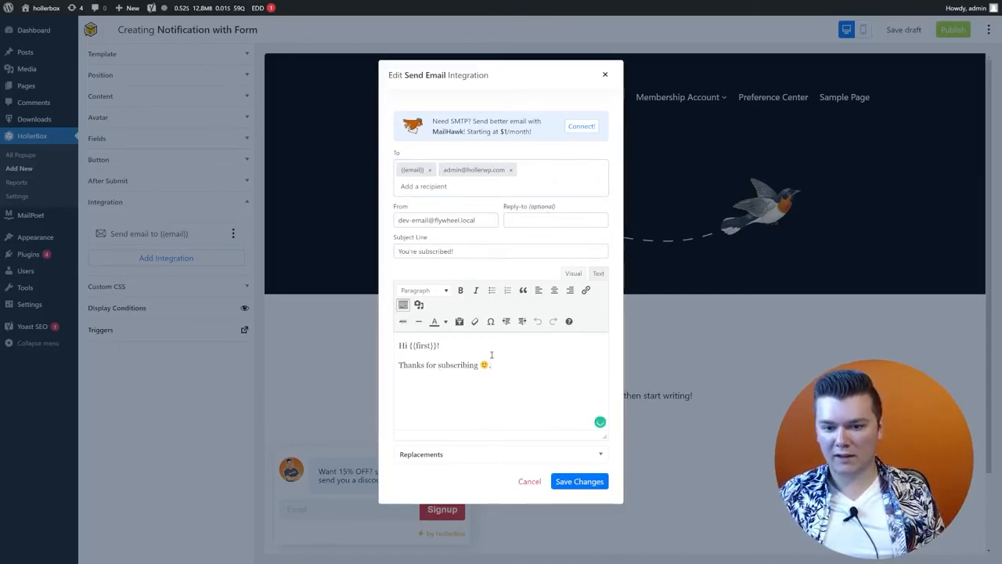
click(603, 457)
scroll(606, 463, down, 2)
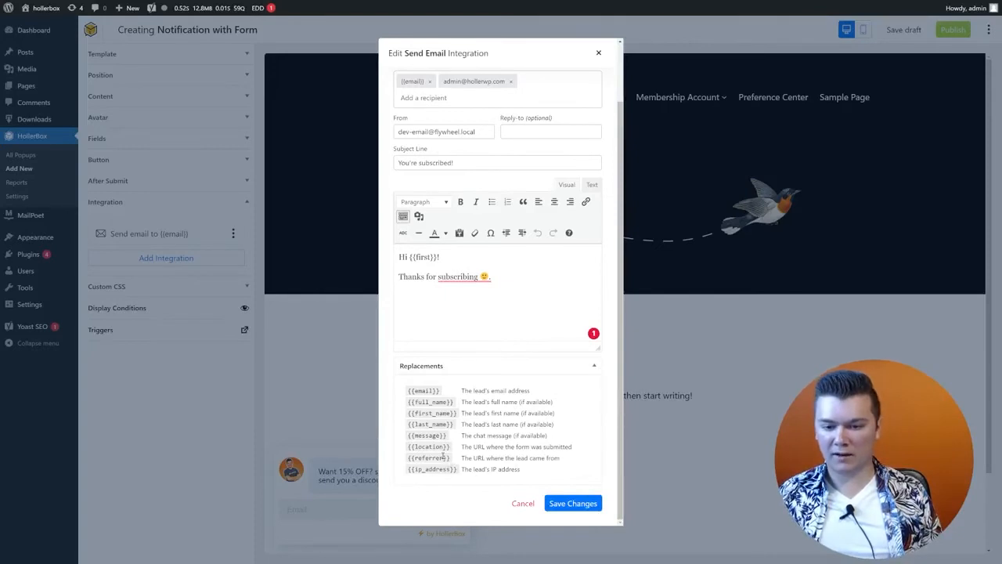
drag(452, 447, 406, 447)
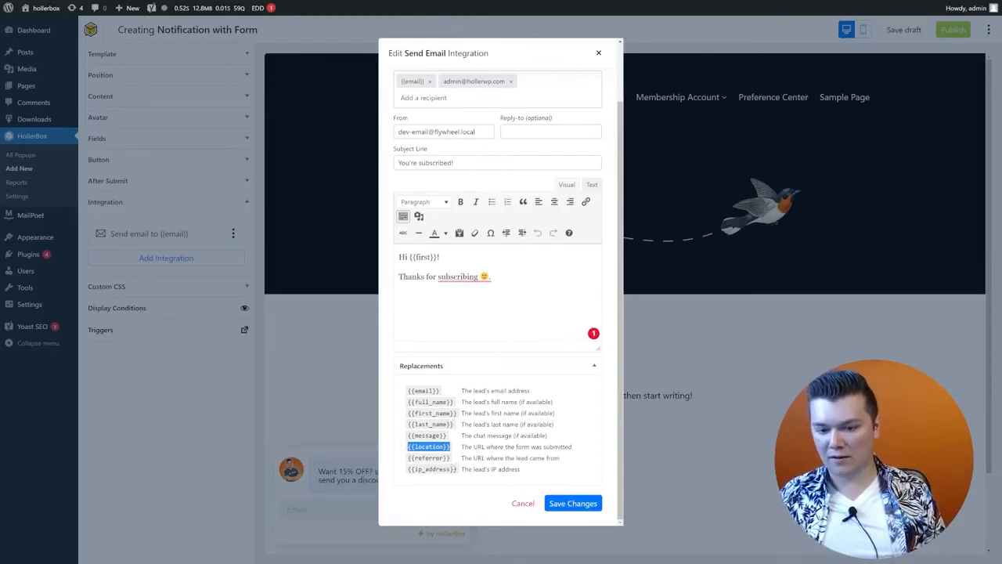
drag(457, 469, 411, 470)
click(446, 468)
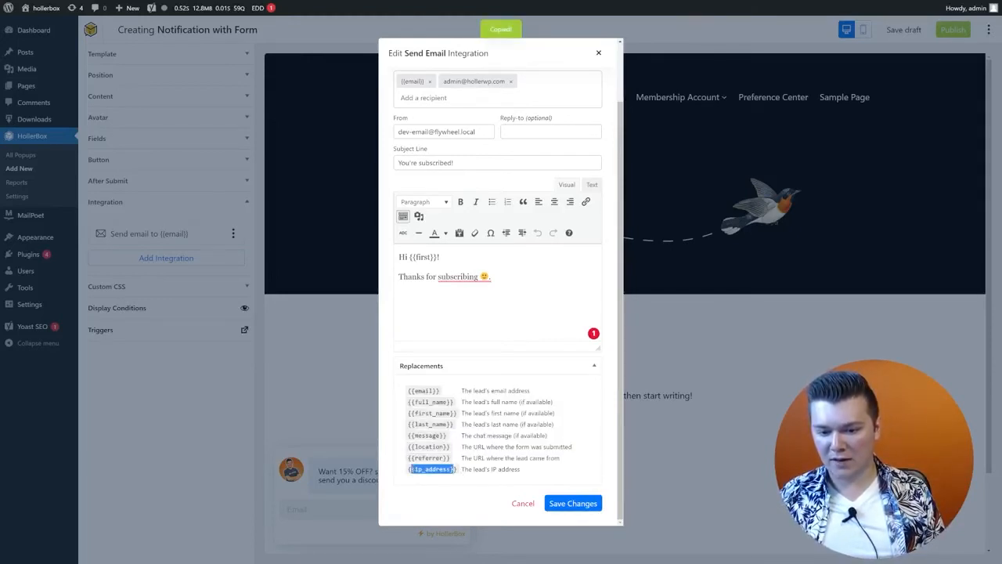
click(423, 469)
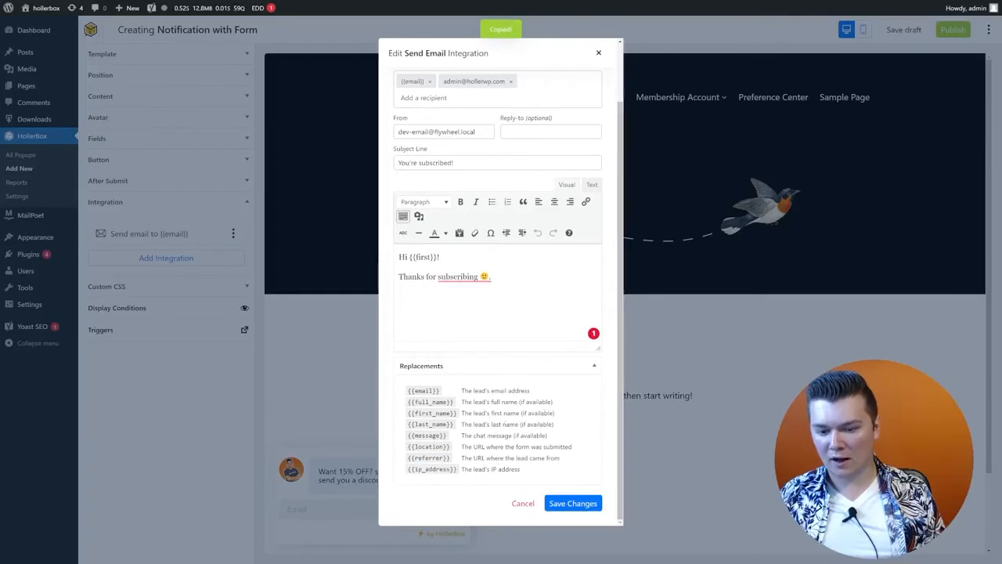
scroll(498, 400, up, 2)
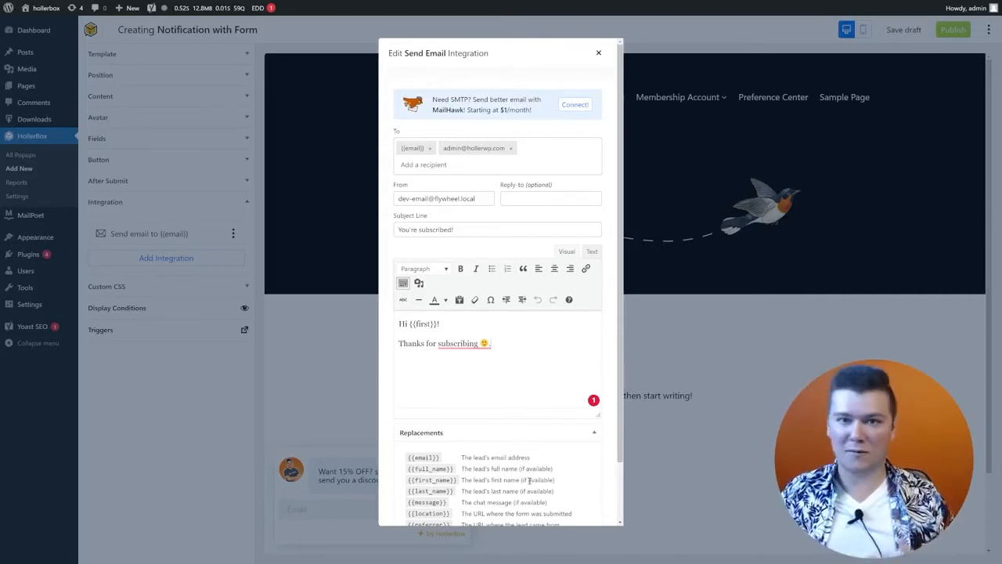
scroll(524, 467, down, 2)
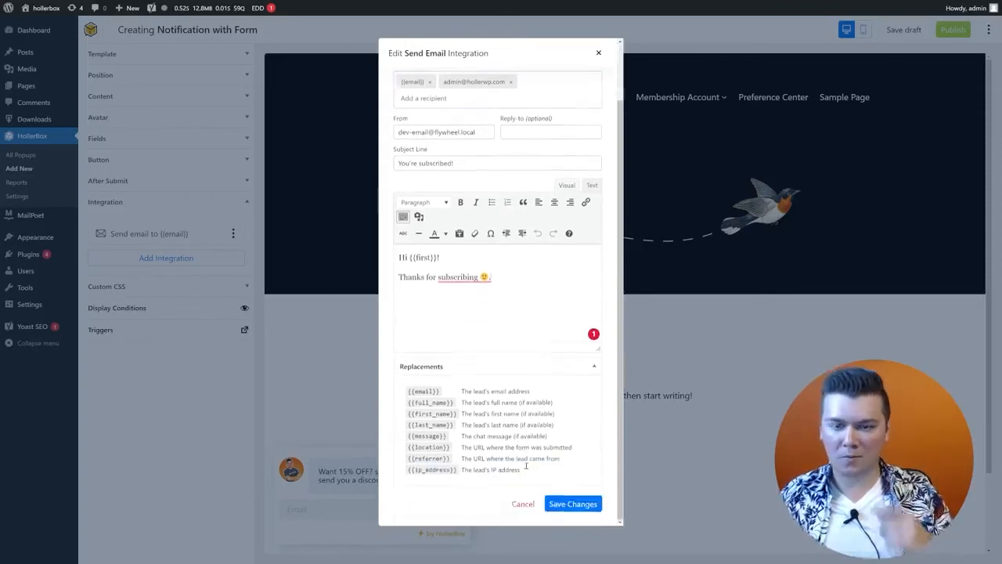
scroll(548, 235, up, 3)
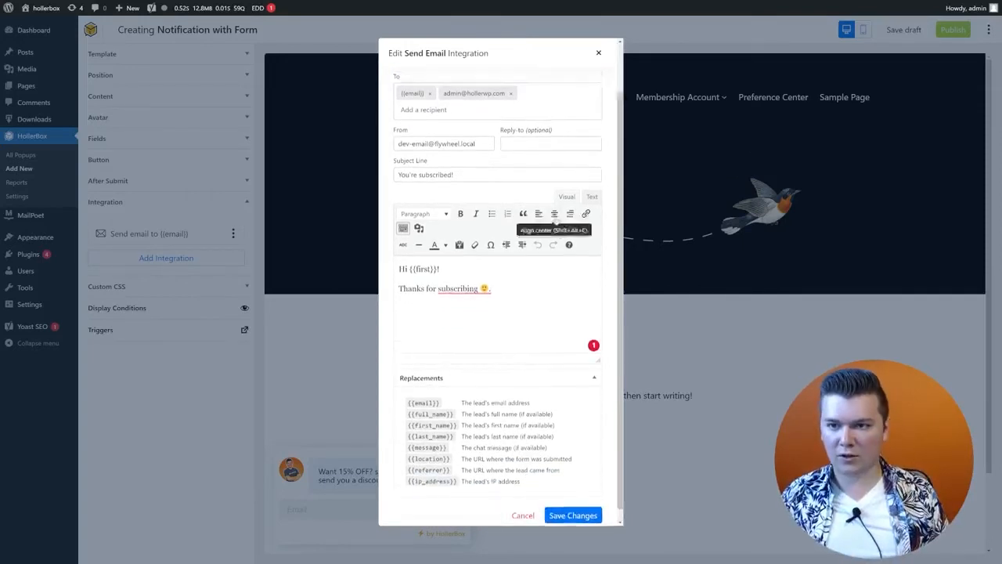
scroll(564, 392, down, 3)
click(573, 502)
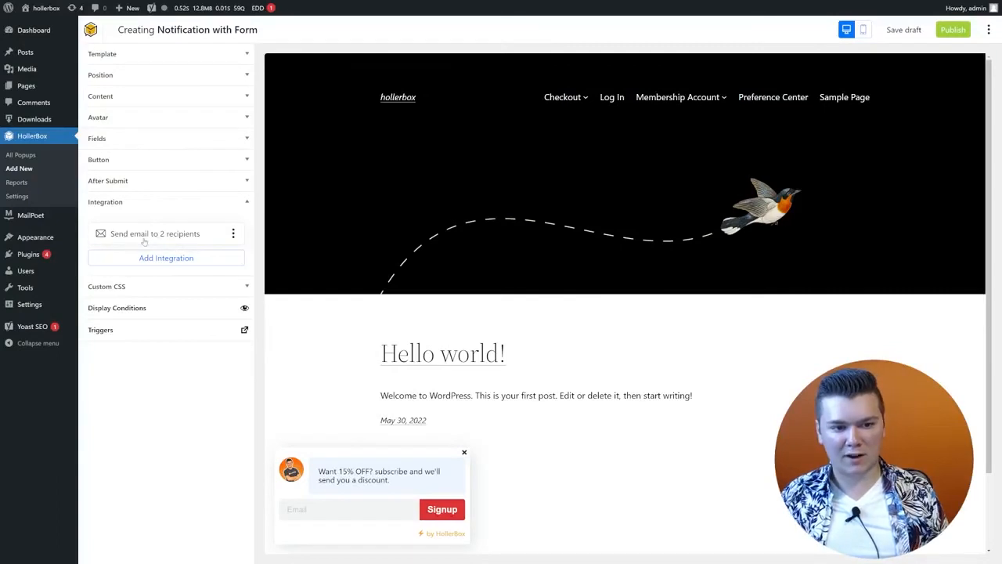
Step: Add a Groundhogg integration to the popup and start installing the Groundhogg plugin
click(207, 263)
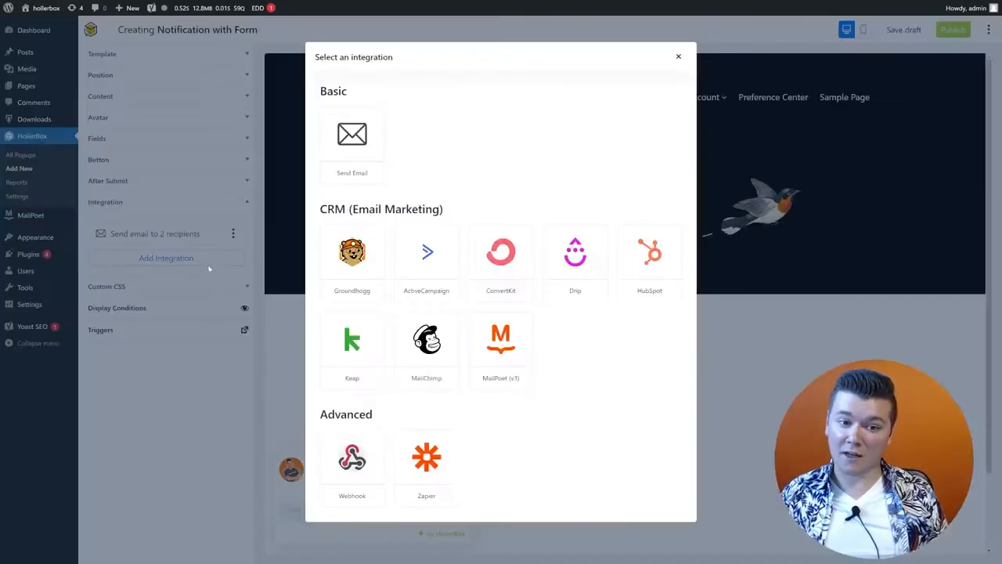
click(347, 276)
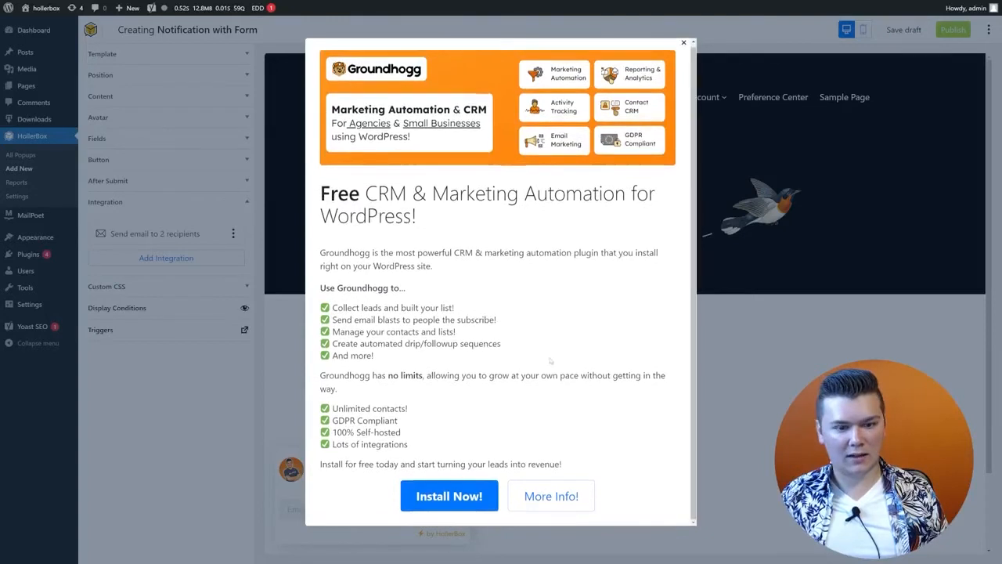
click(473, 504)
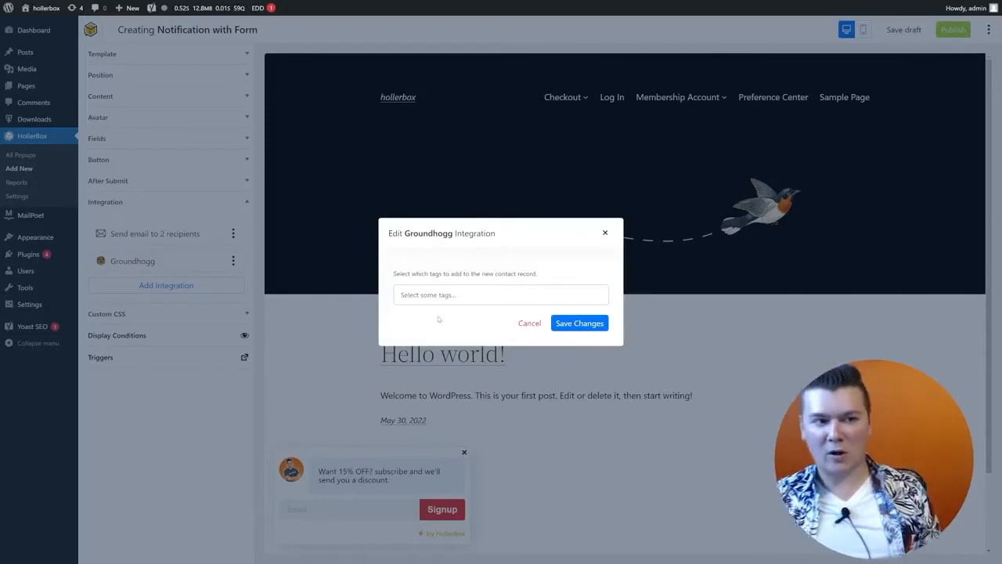
Step: Create the '15% discount' tag for new contacts and save the Groundhogg integration
click(446, 293)
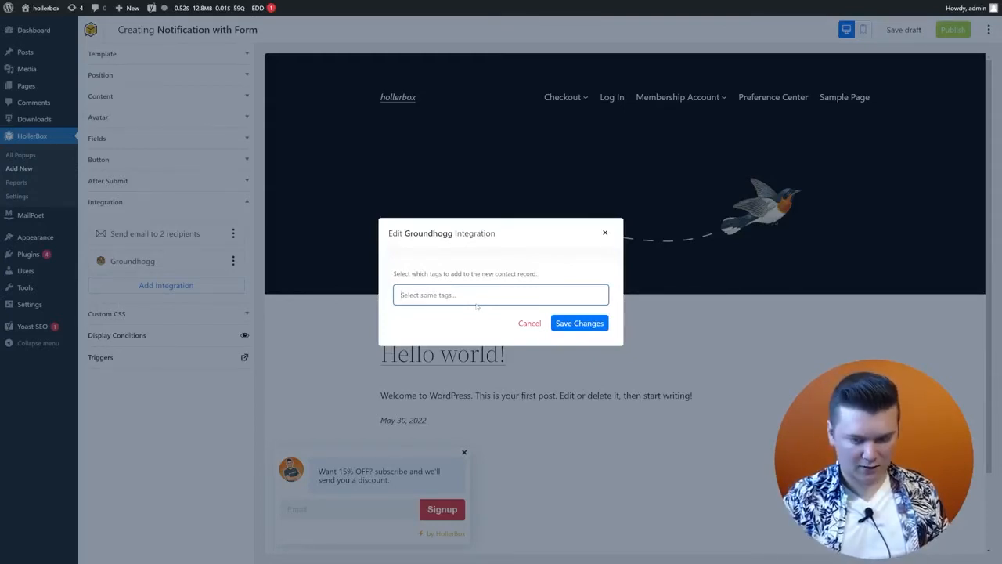
text(15% )
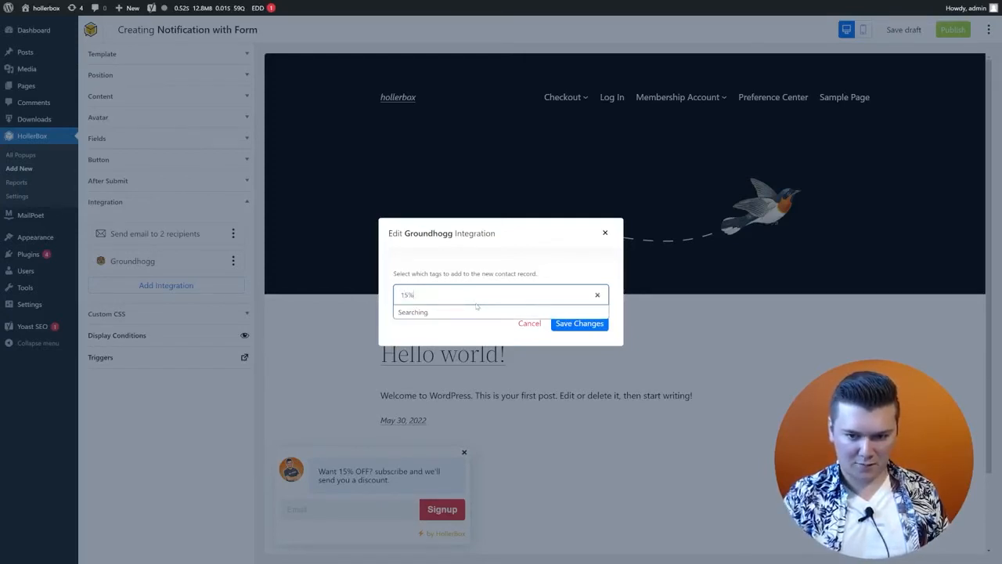
text(dicount)
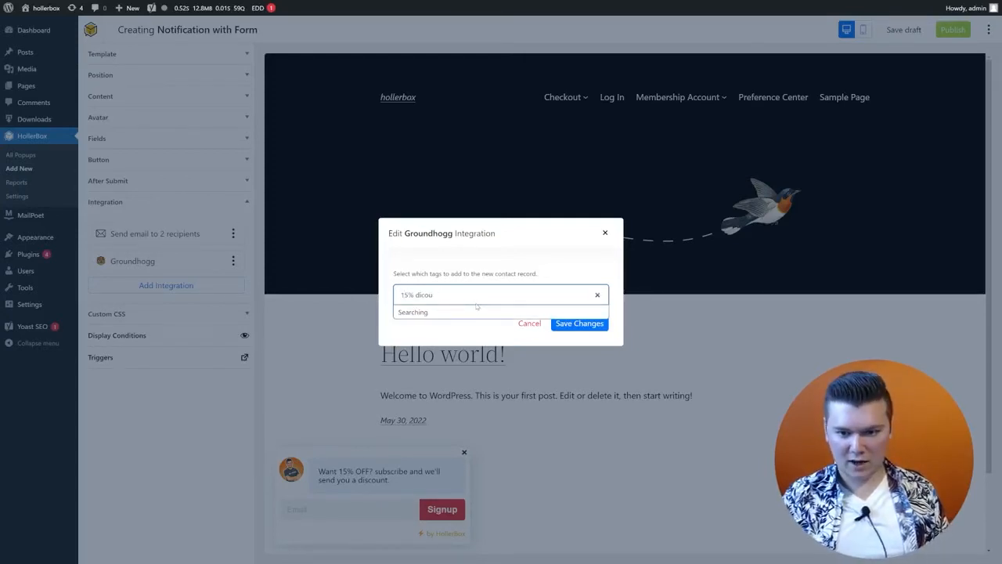
key(BackSpace)
key(BackSpace)
key(BackSpace)
text(scount)
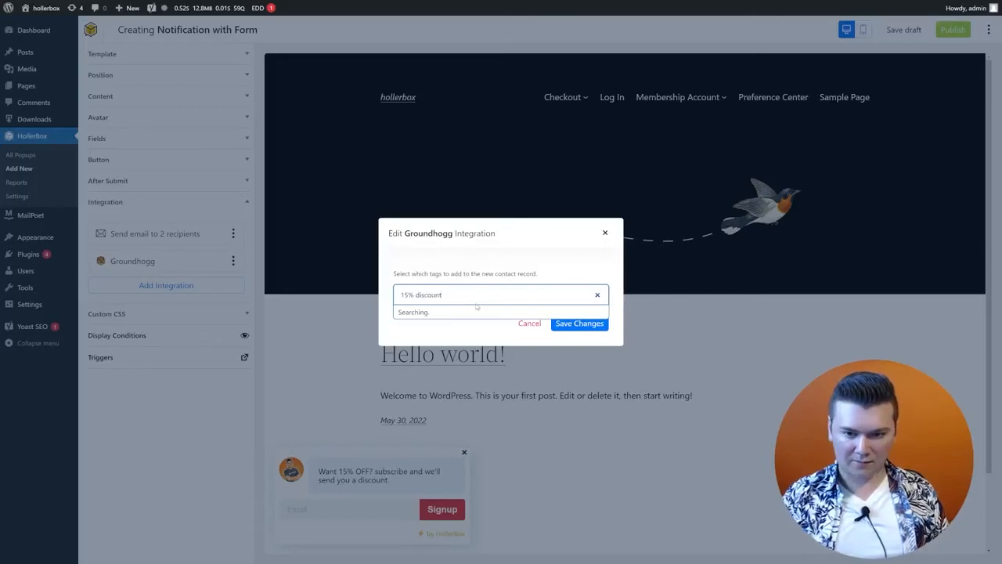
key(Return)
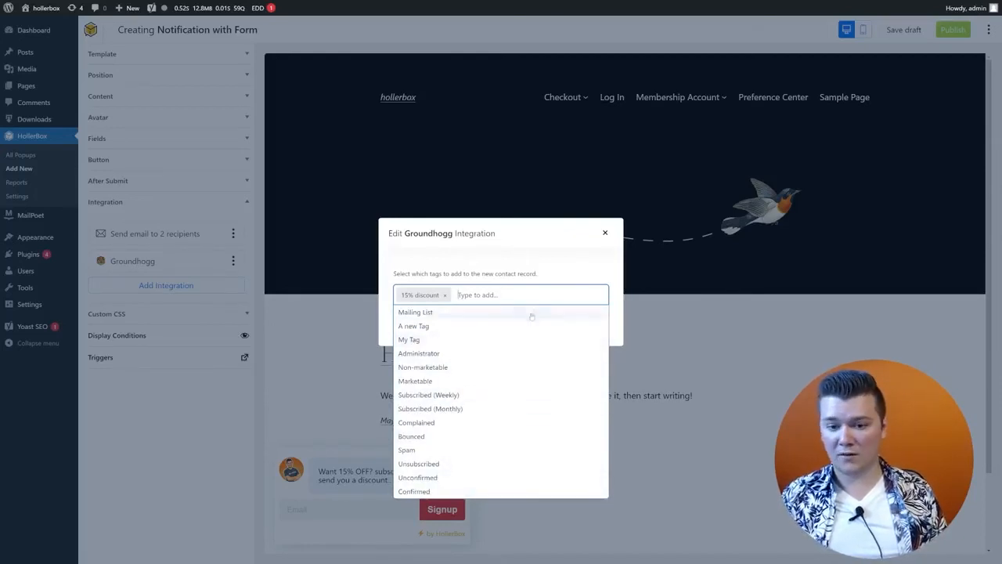
click(445, 268)
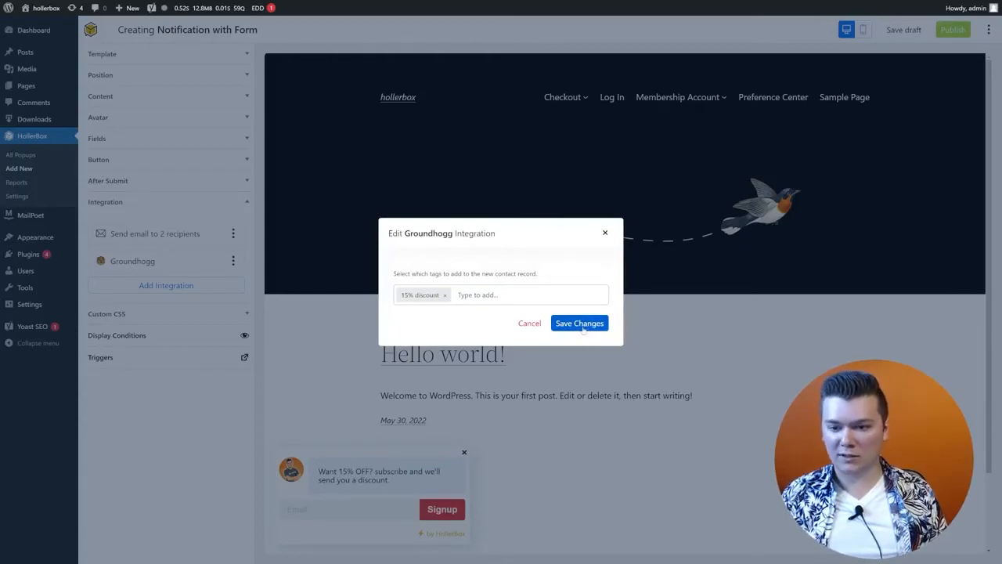
click(583, 326)
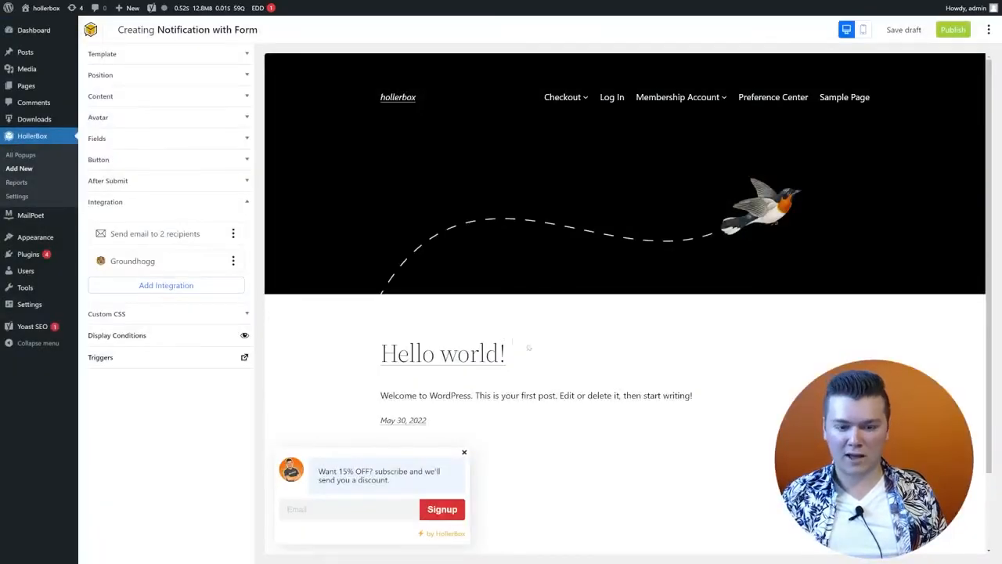
Step: Submit a test e-mail signup in the popup preview to reveal the ONETIMESAVE15 code
click(332, 510)
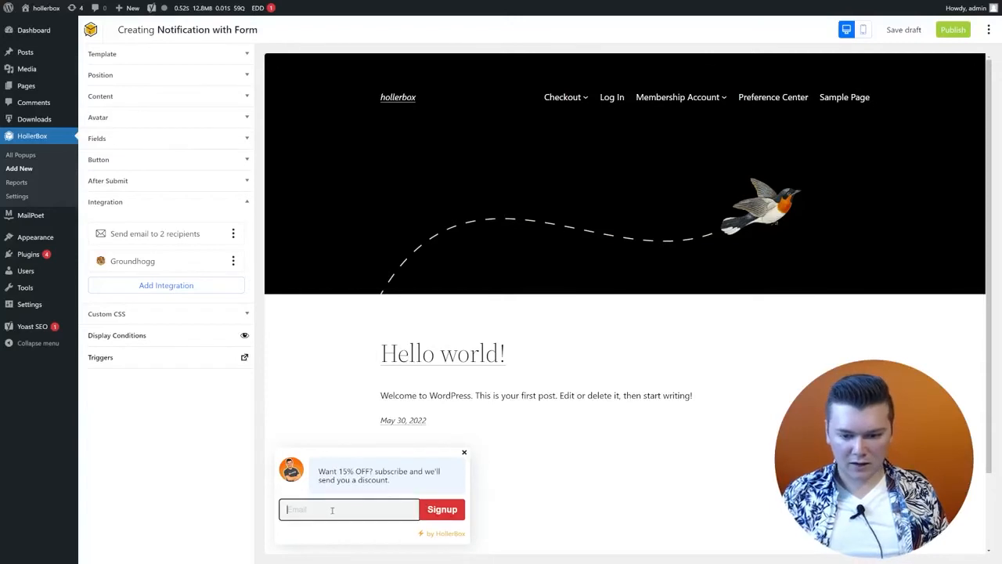
key(ctrl+v)
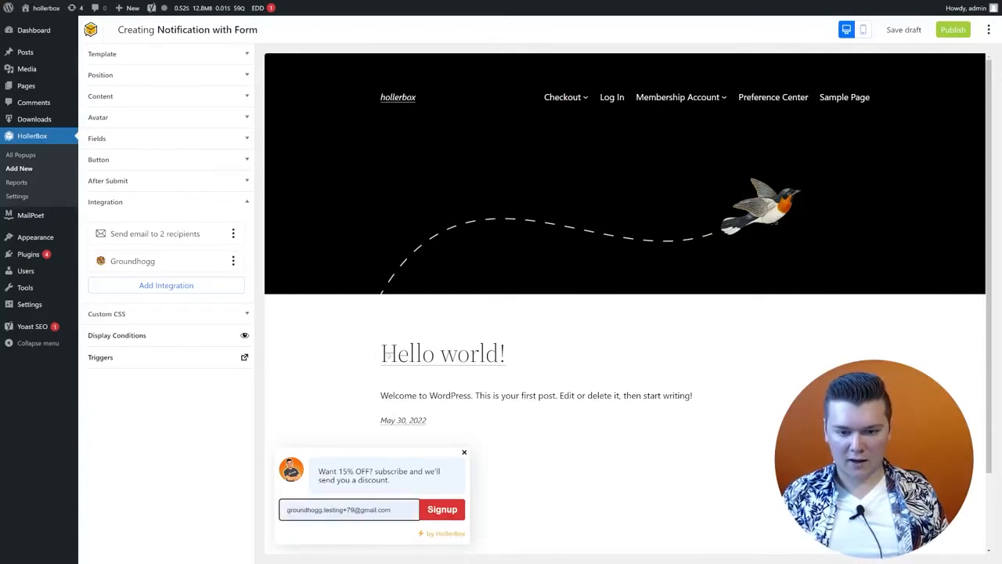
click(452, 515)
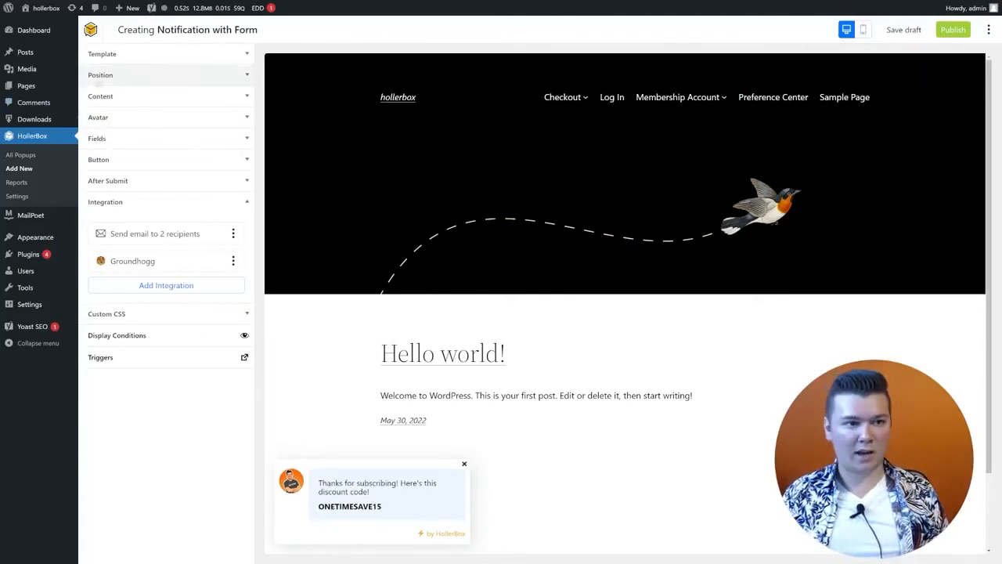
Step: Save the popup as a draft and return to the WordPress dashboard
mouse_move(49, 33)
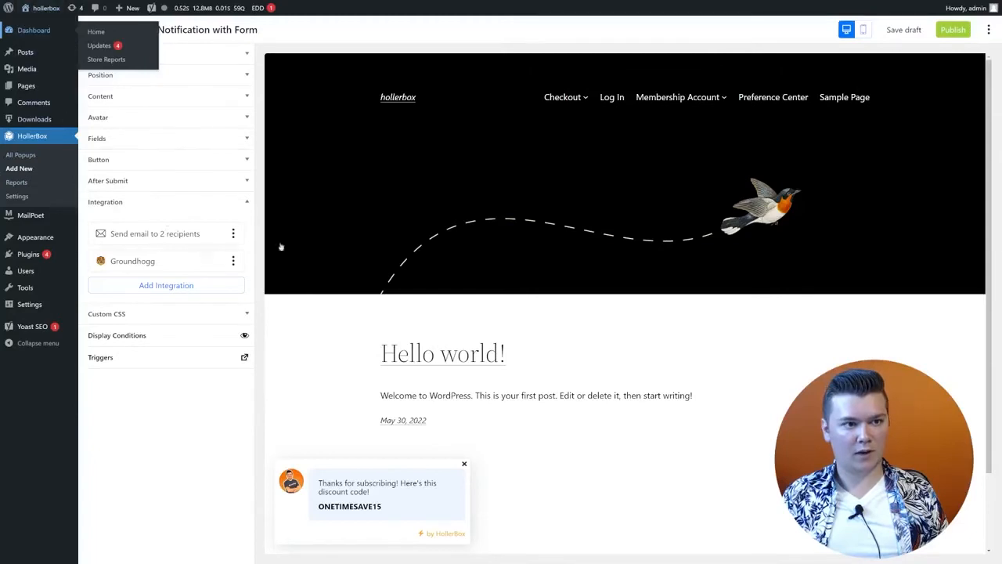
click(903, 30)
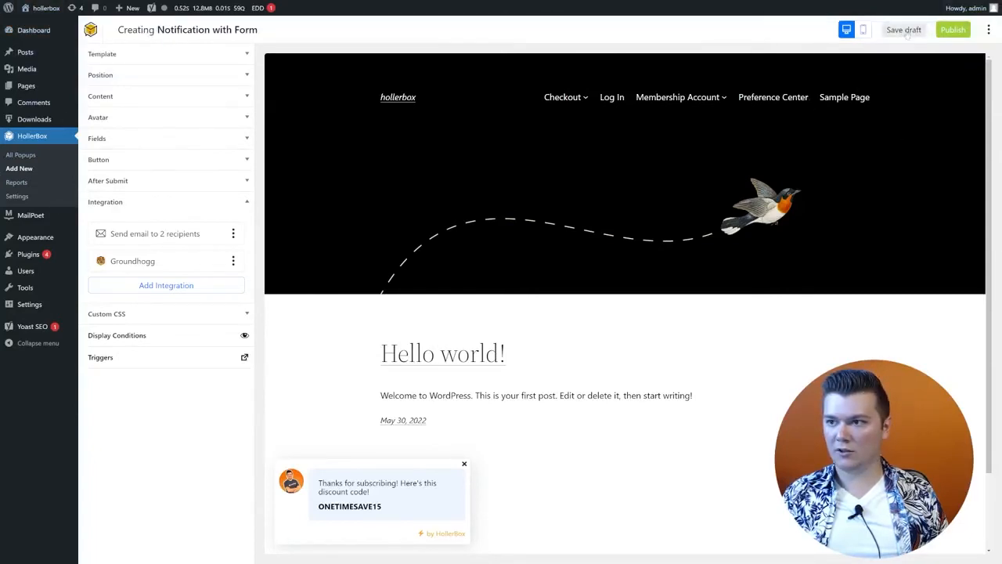
click(35, 31)
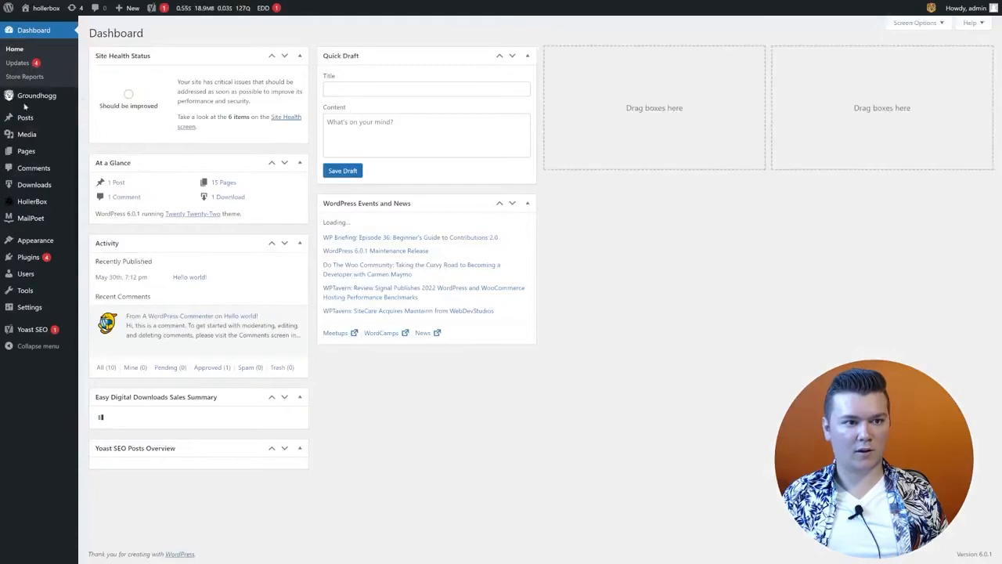
Step: Check the test signup in Groundhogg Contacts, then reopen the Notification with Form popup
click(36, 96)
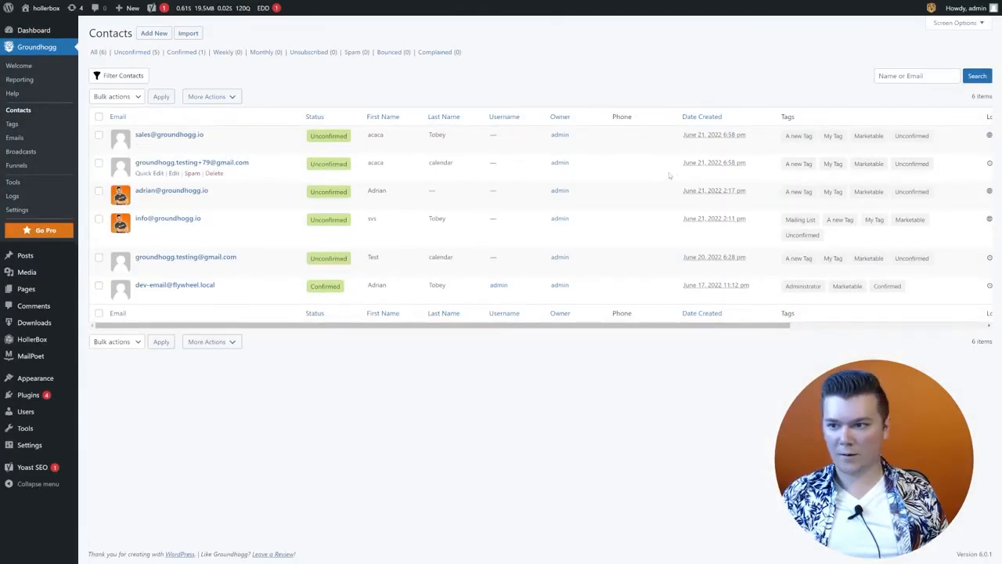
scroll(639, 170, right, 5)
scroll(589, 171, left, 4)
scroll(589, 170, left, 1)
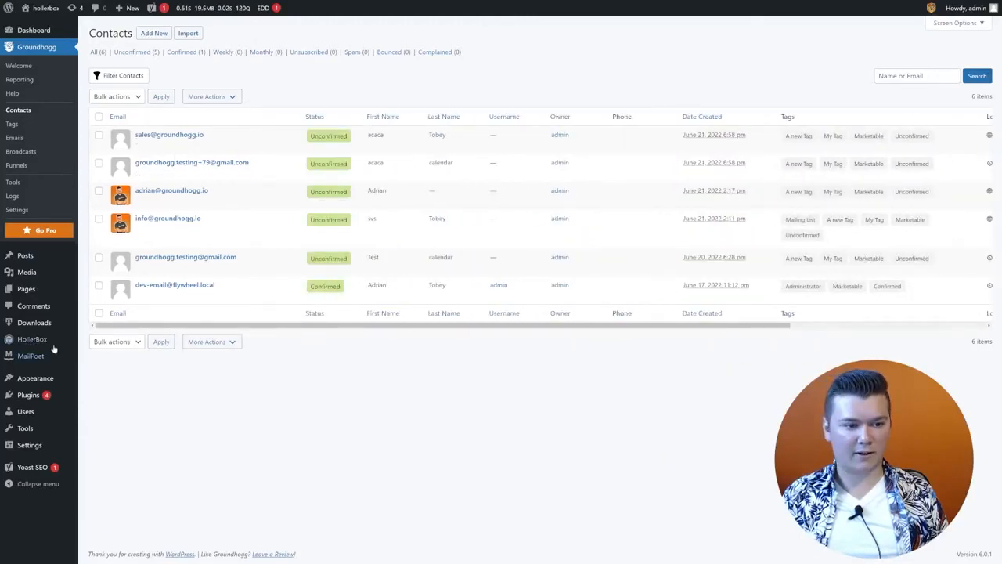
mouse_move(32, 339)
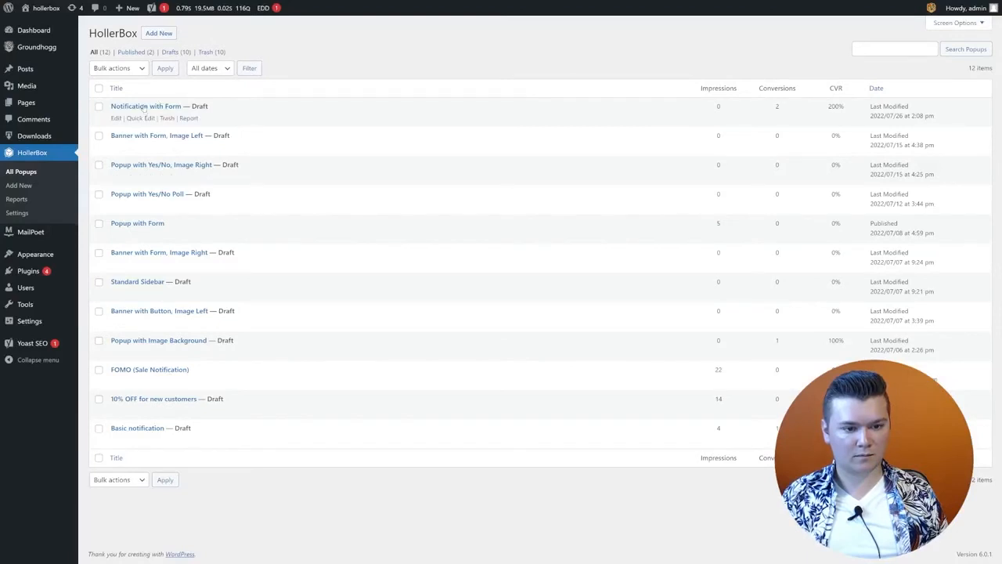
click(145, 106)
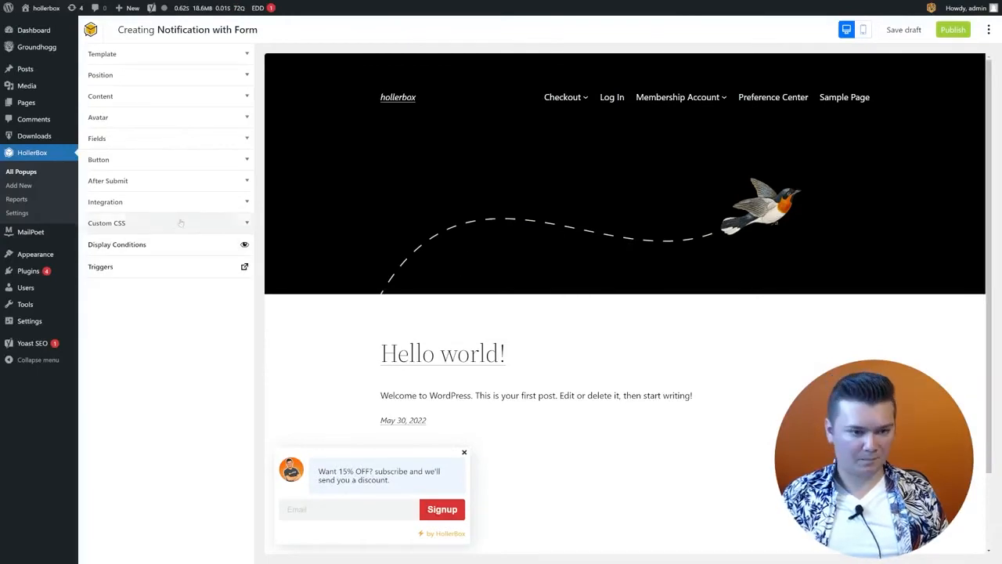
Step: Add an ActiveCampaign integration, closing its settings without entering account credentials
click(206, 203)
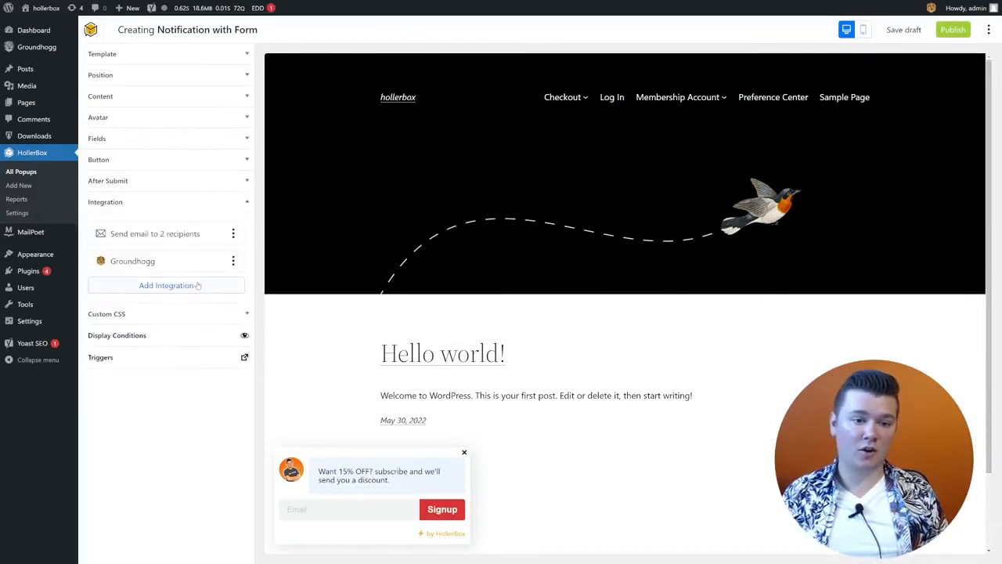
click(198, 284)
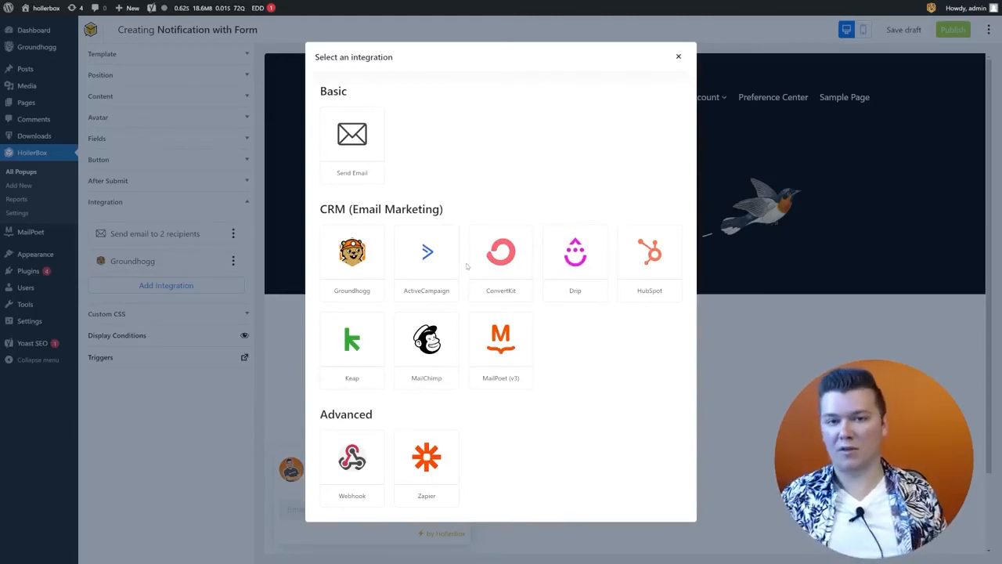
click(436, 282)
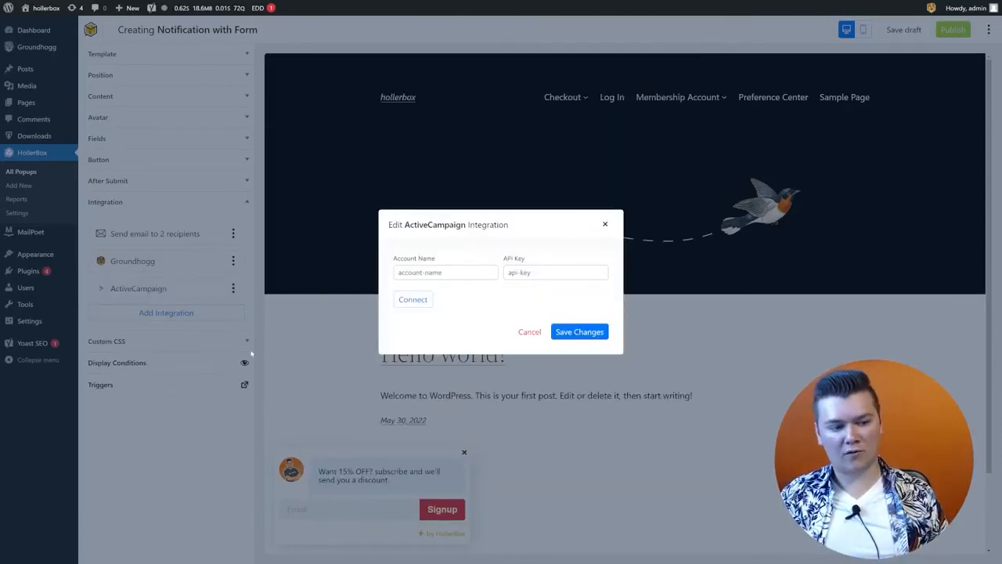
click(437, 276)
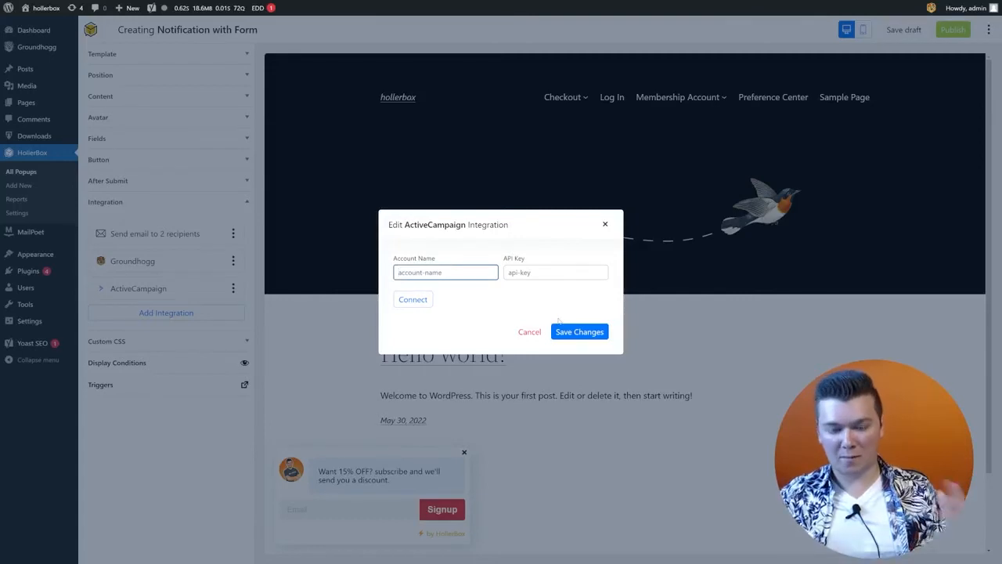
click(553, 270)
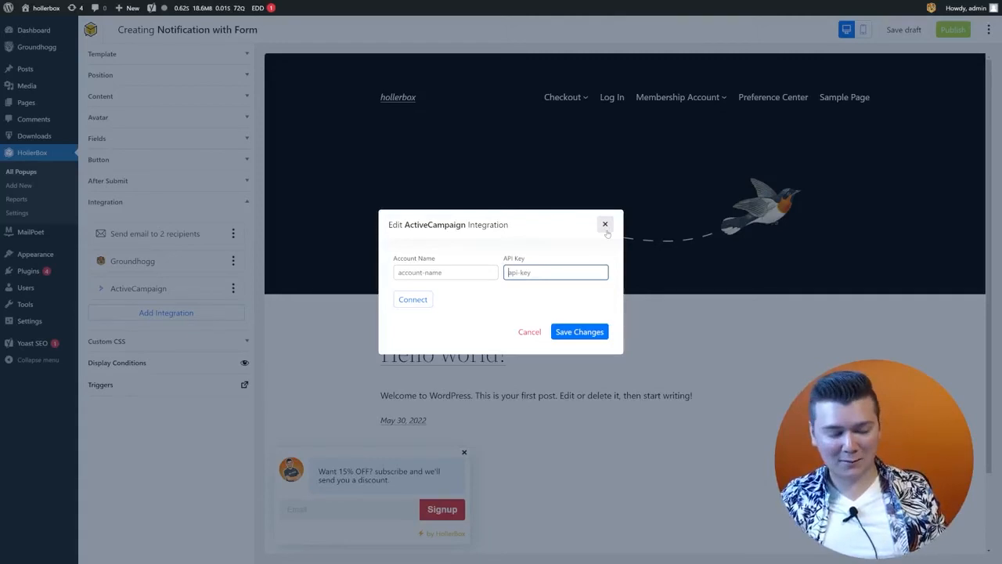
click(605, 224)
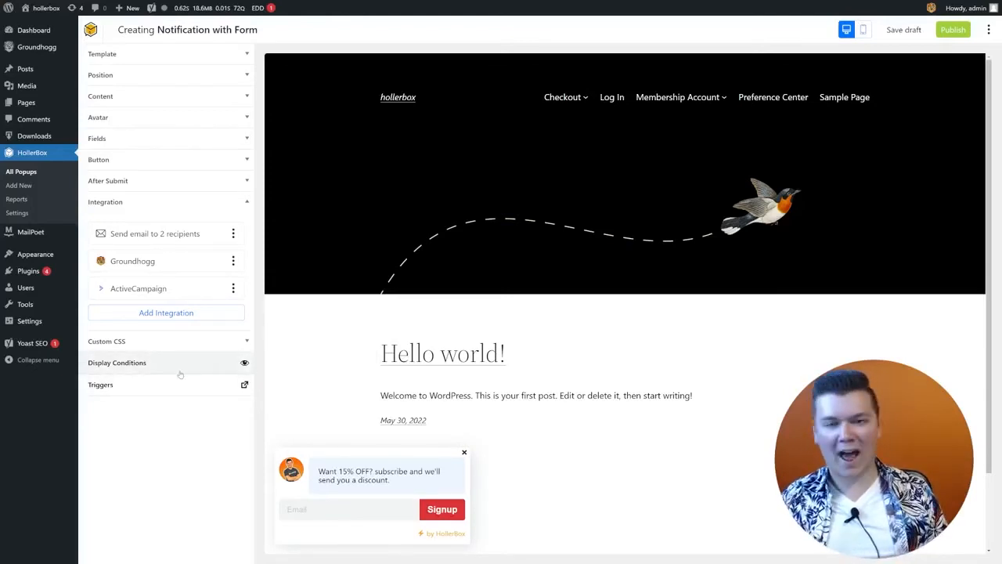
Step: Add include display rules for the Front Page and the Checkout page
click(181, 369)
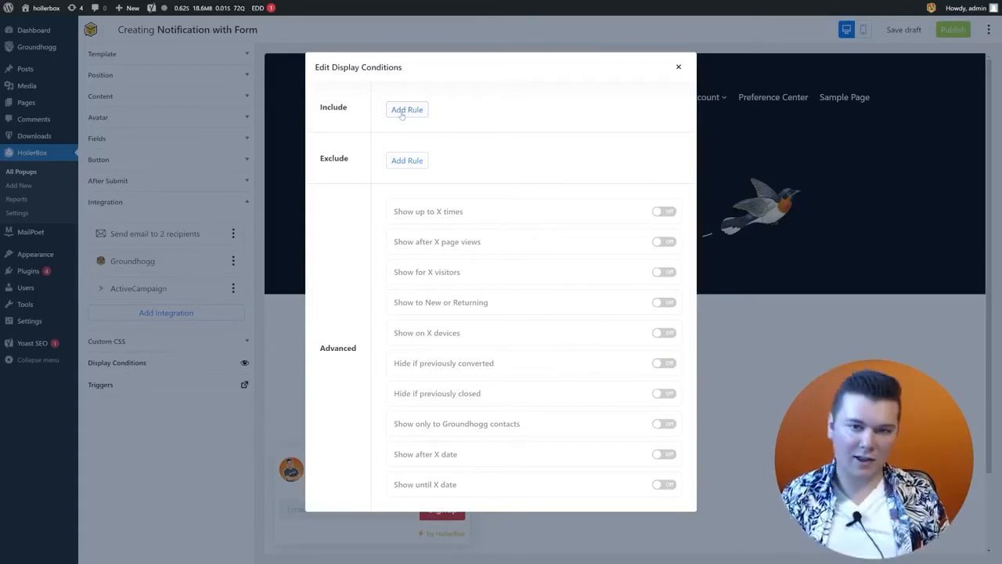
click(402, 111)
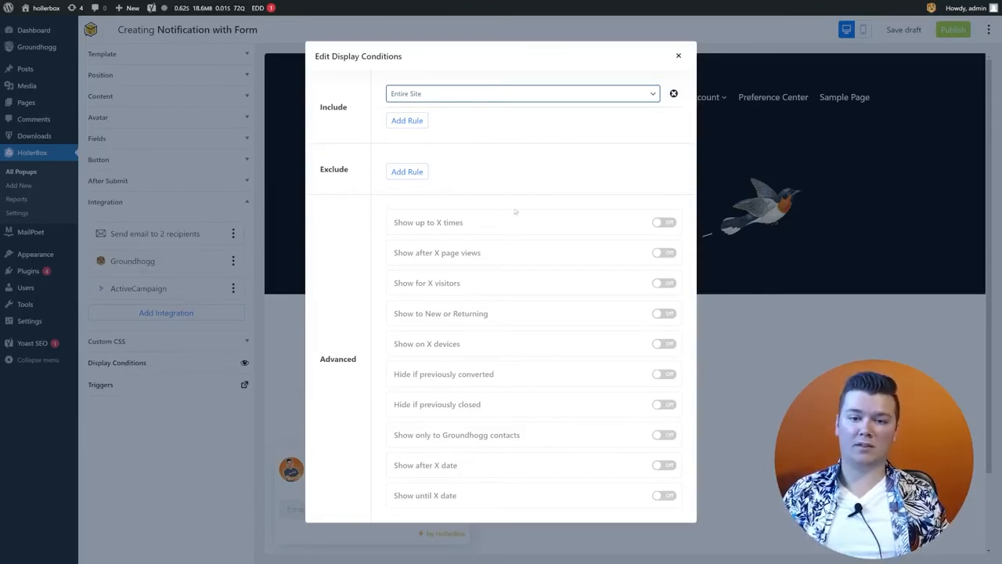
click(497, 155)
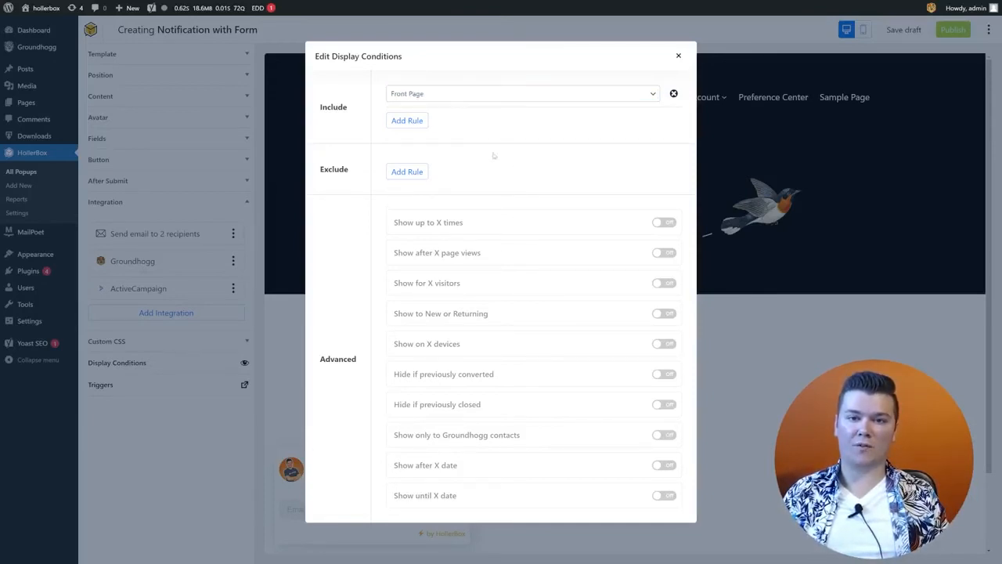
click(421, 123)
click(418, 117)
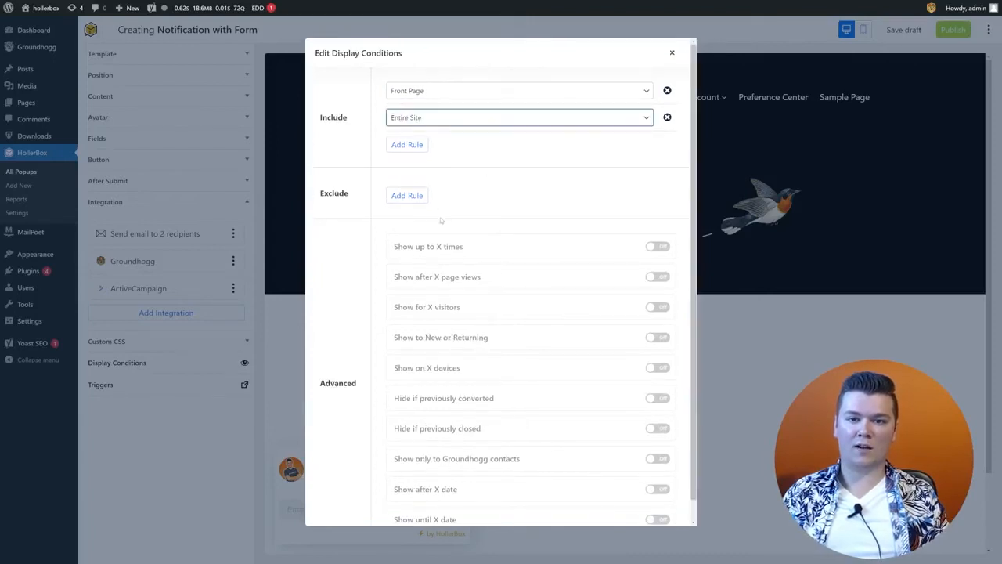
click(421, 293)
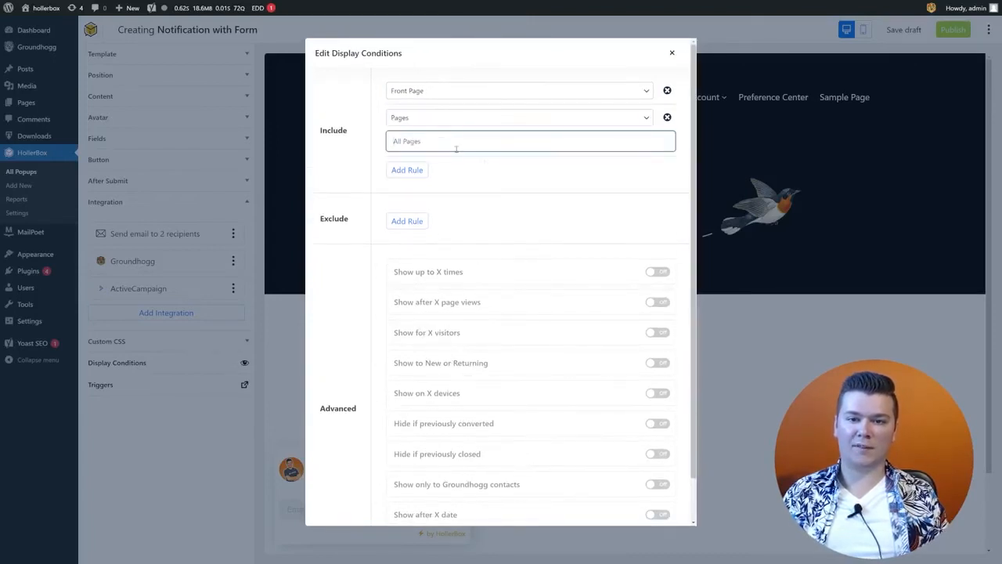
text(Check)
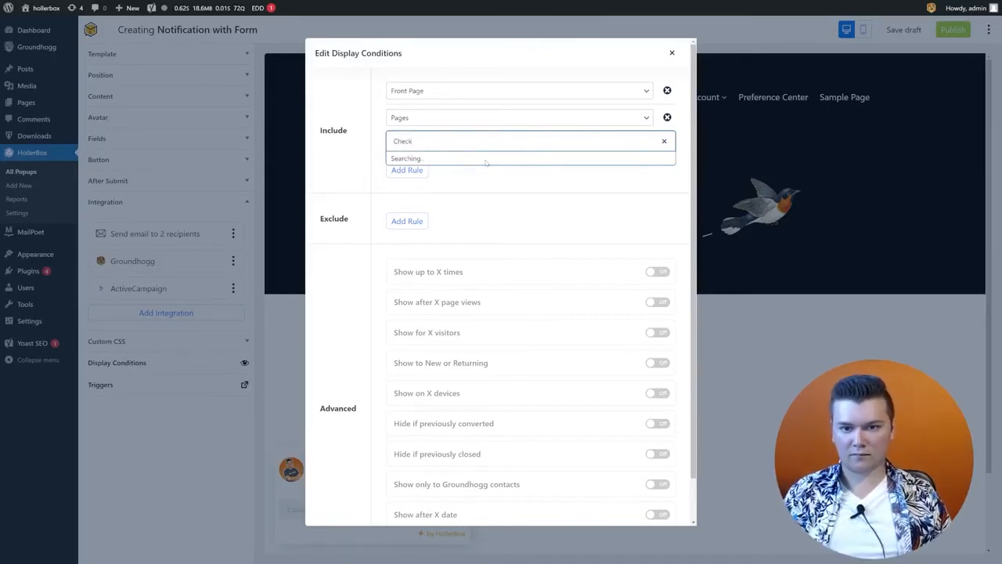
click(485, 159)
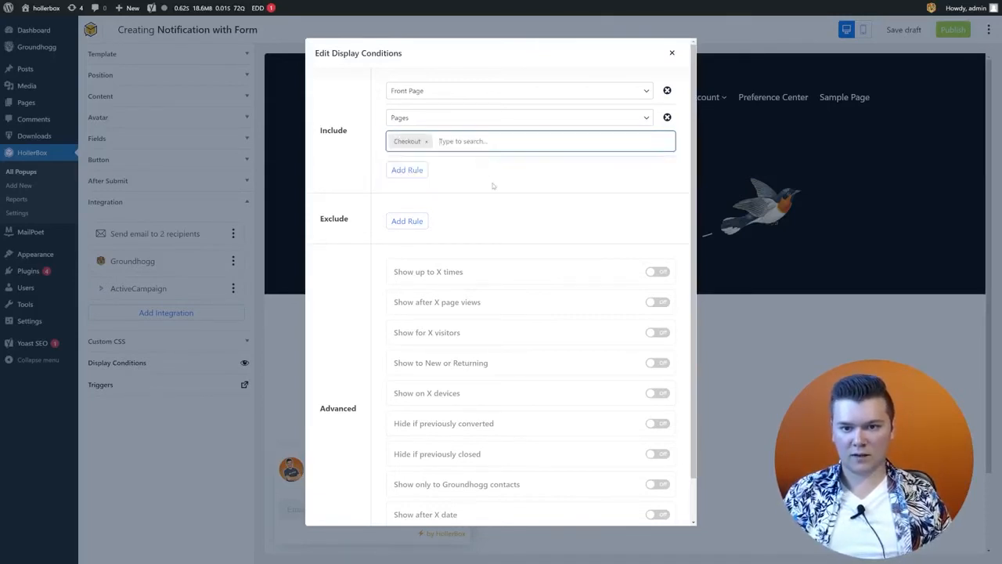
click(471, 137)
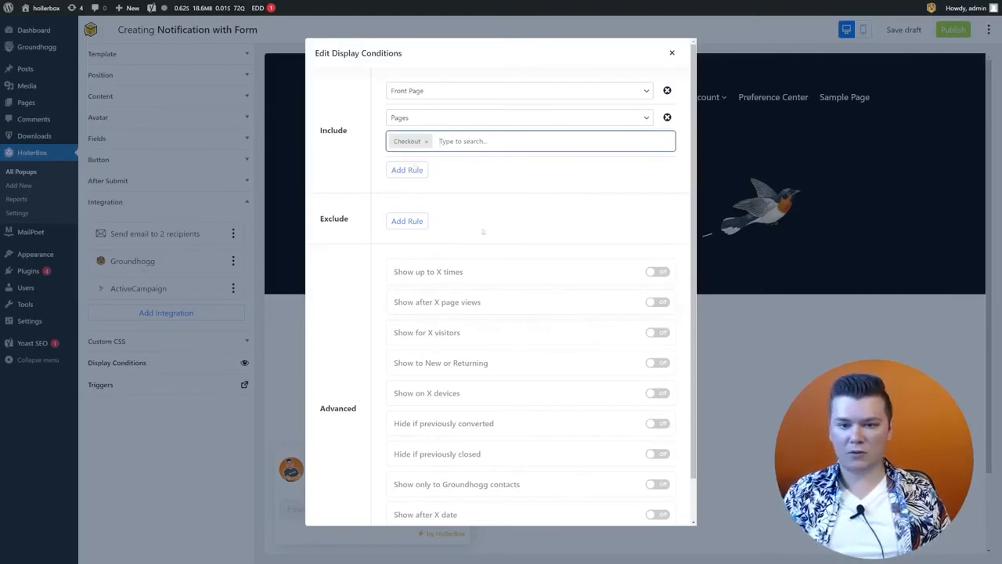
scroll(475, 227, down, 1)
scroll(476, 227, up, 1)
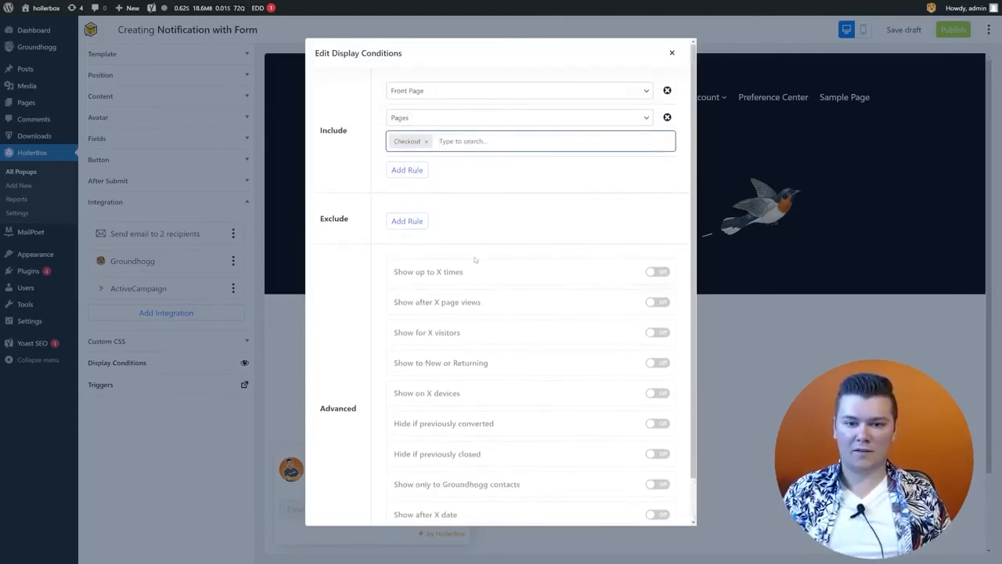
Step: Add a third include rule for all Posts and start an Exclude rule
click(410, 172)
click(420, 173)
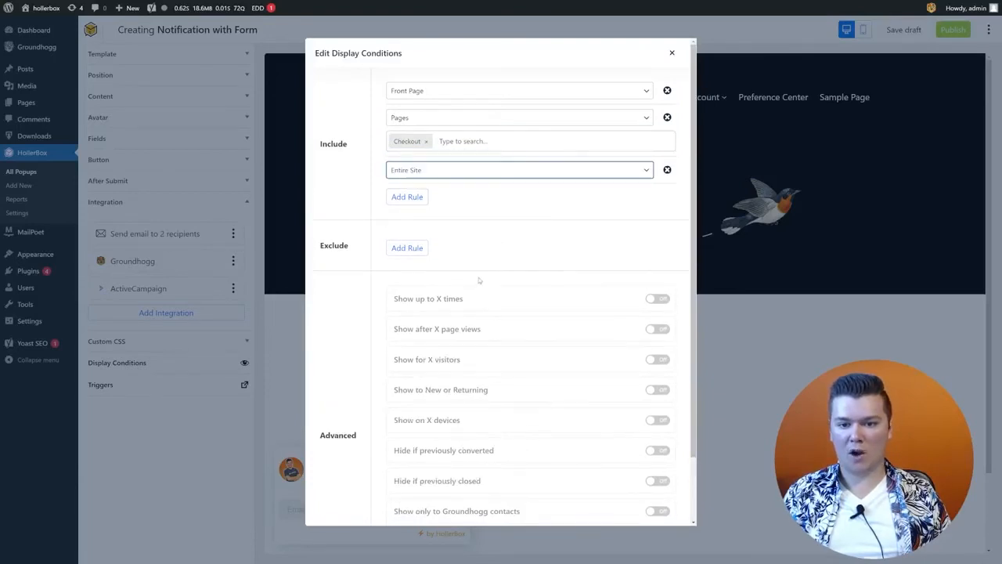
click(480, 275)
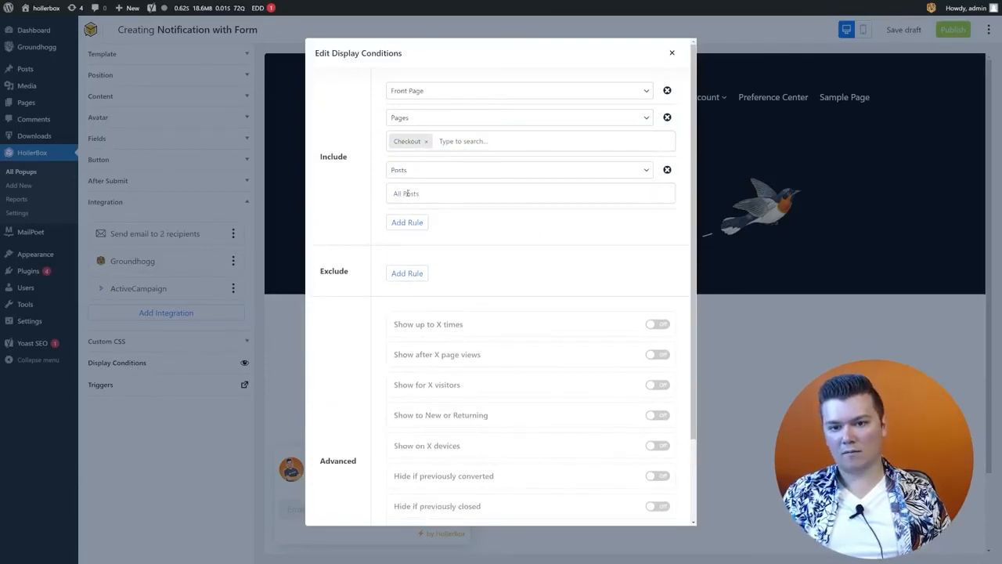
click(413, 272)
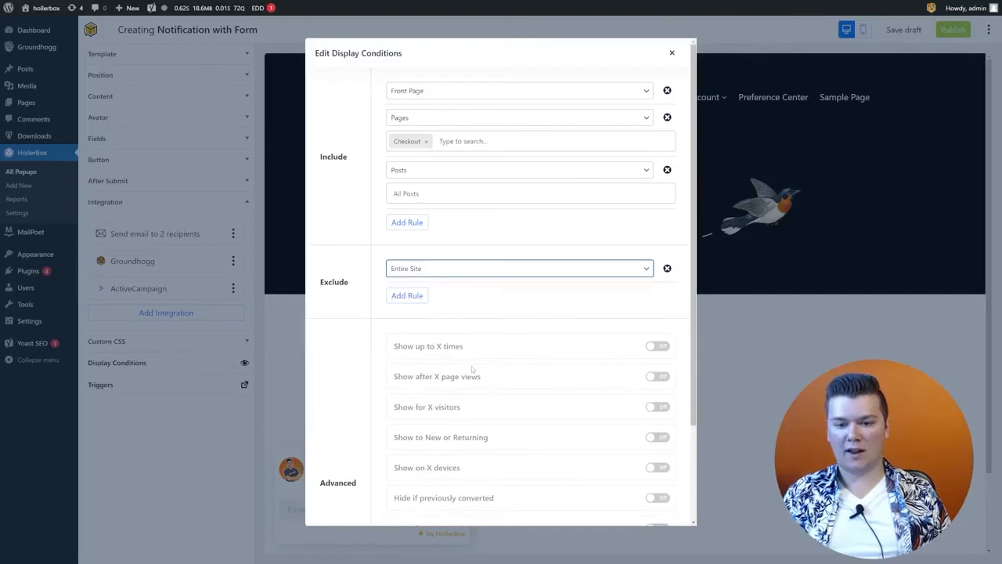
Step: Exclude the 'Hello world!' post from the popup's display rules
click(472, 369)
click(451, 291)
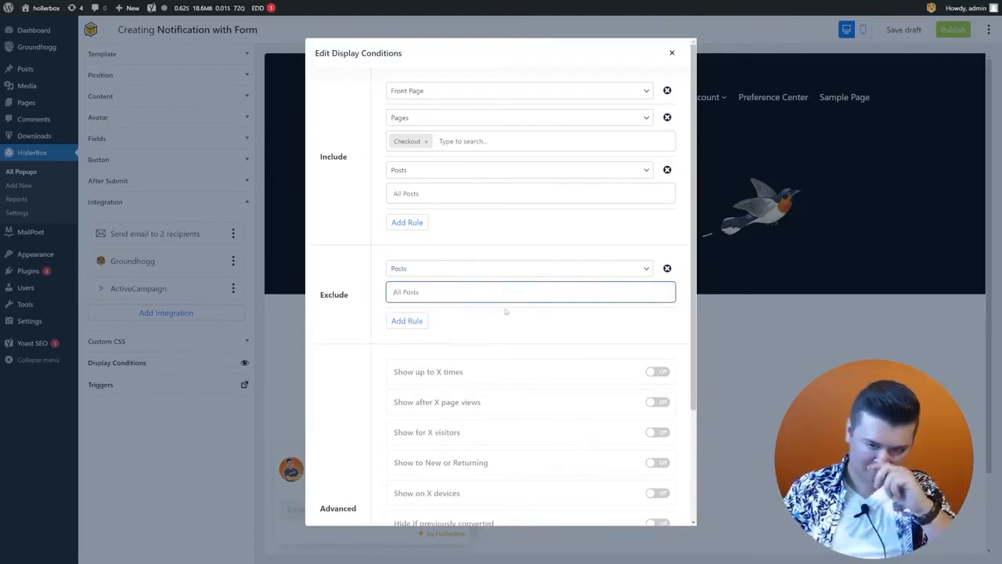
text(He)
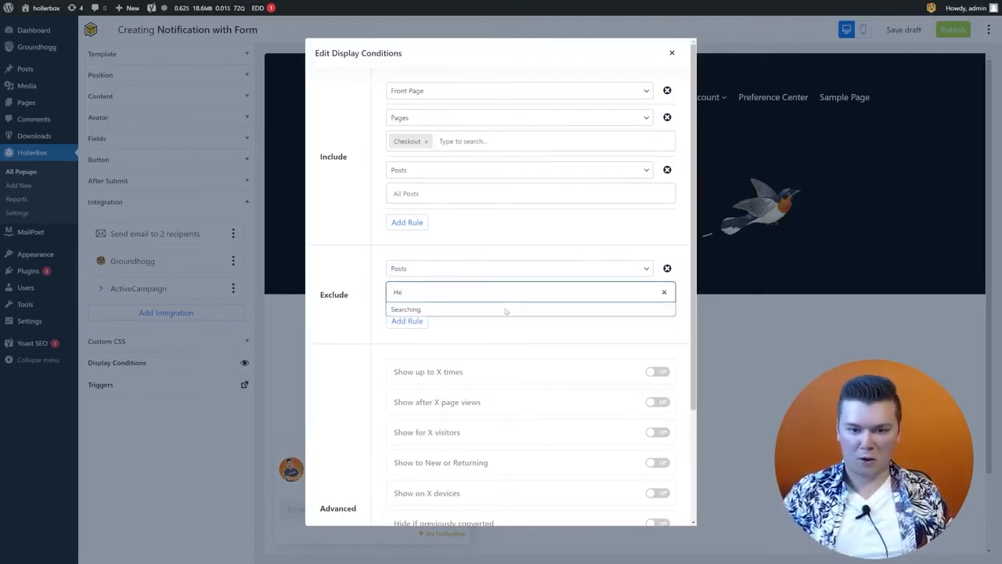
click(505, 310)
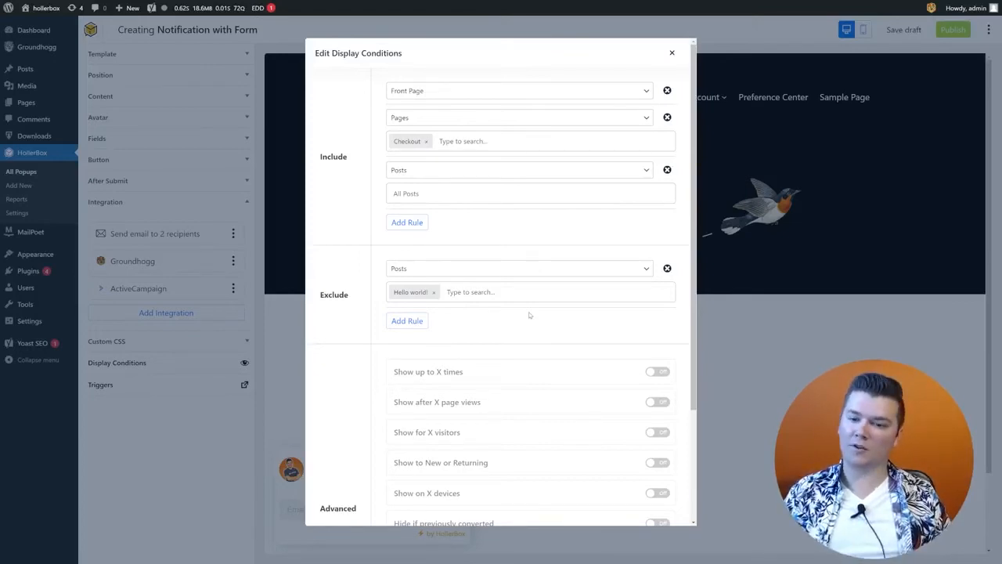
scroll(528, 376, down, 2)
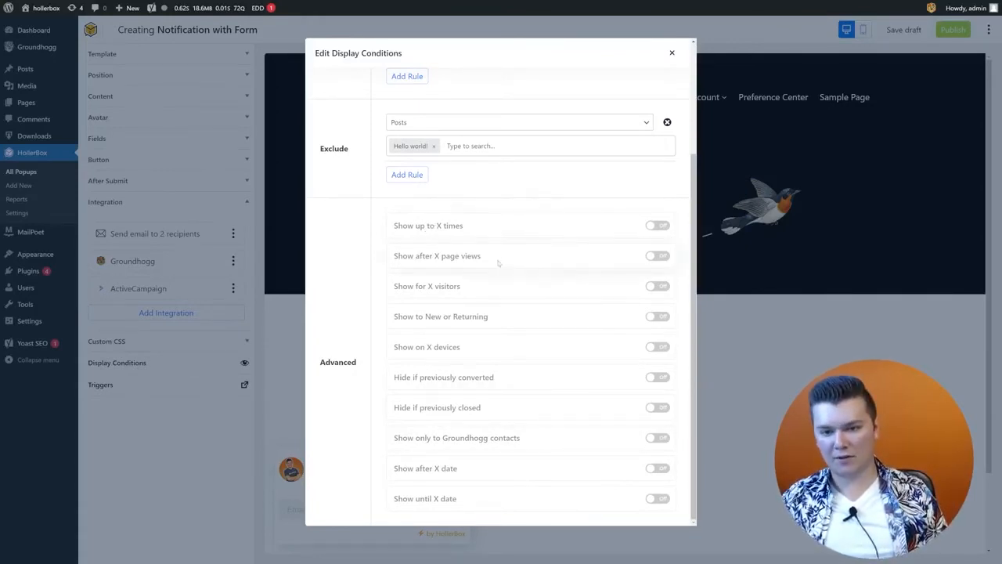
drag(498, 262, 425, 256)
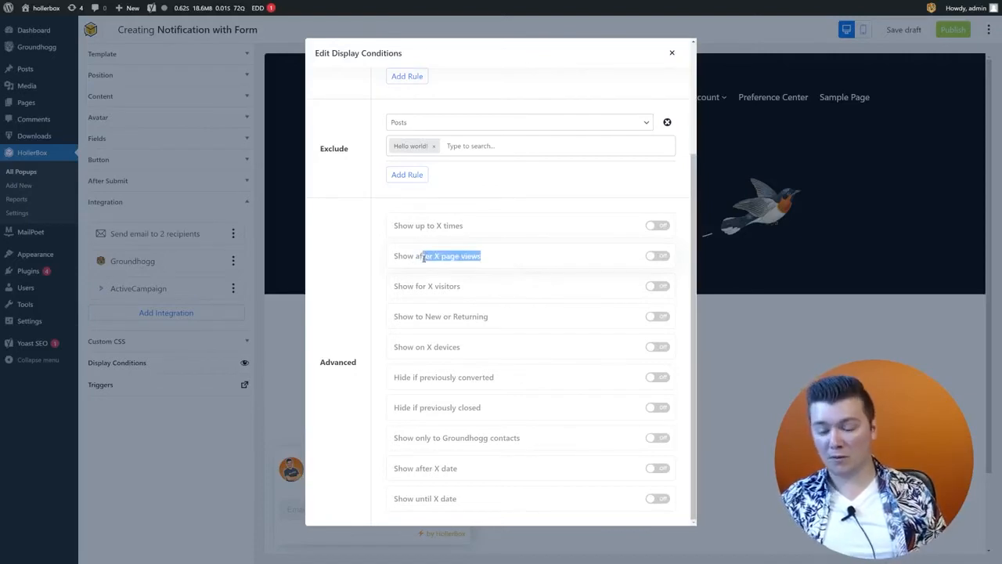
drag(462, 286, 425, 286)
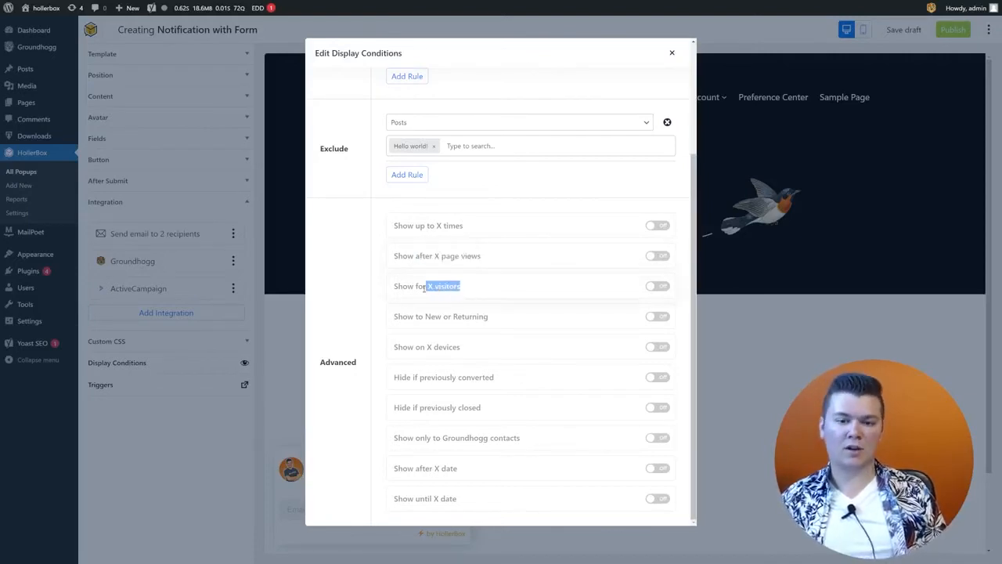
Step: Enable the visitor-count and new-or-returning conditions, leaving device, converted, closed and date conditions off
click(656, 286)
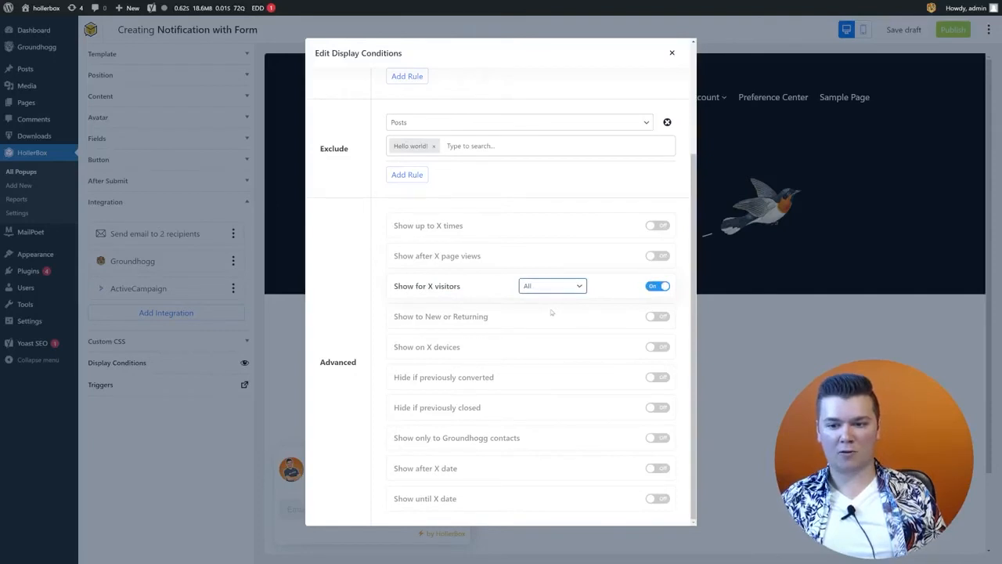
click(657, 316)
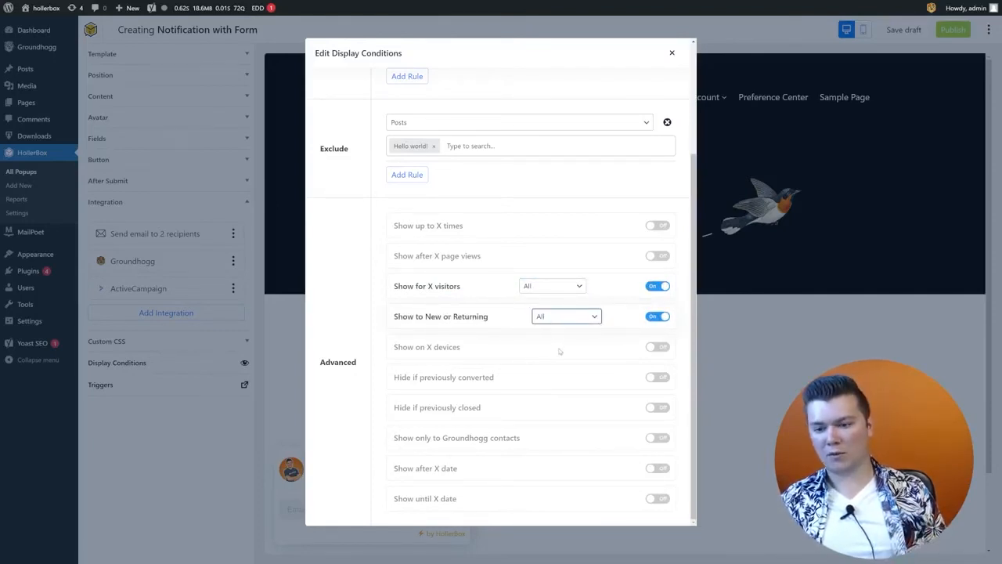
click(658, 347)
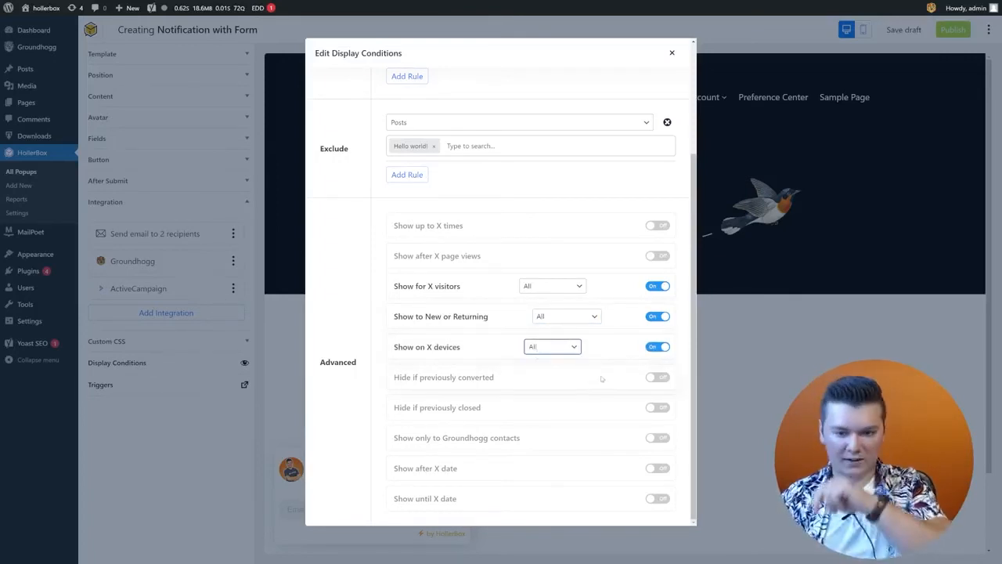
click(656, 350)
click(655, 376)
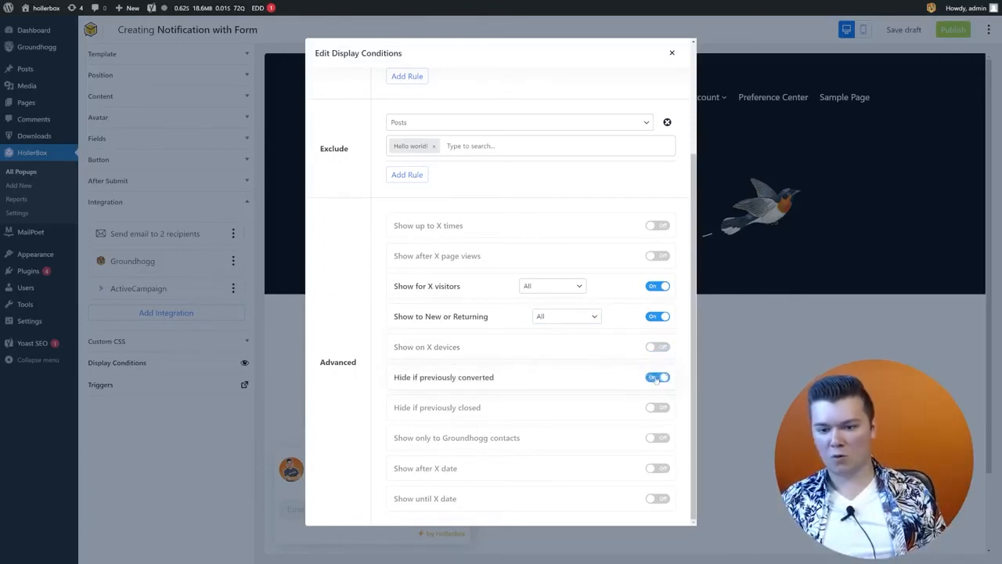
click(656, 379)
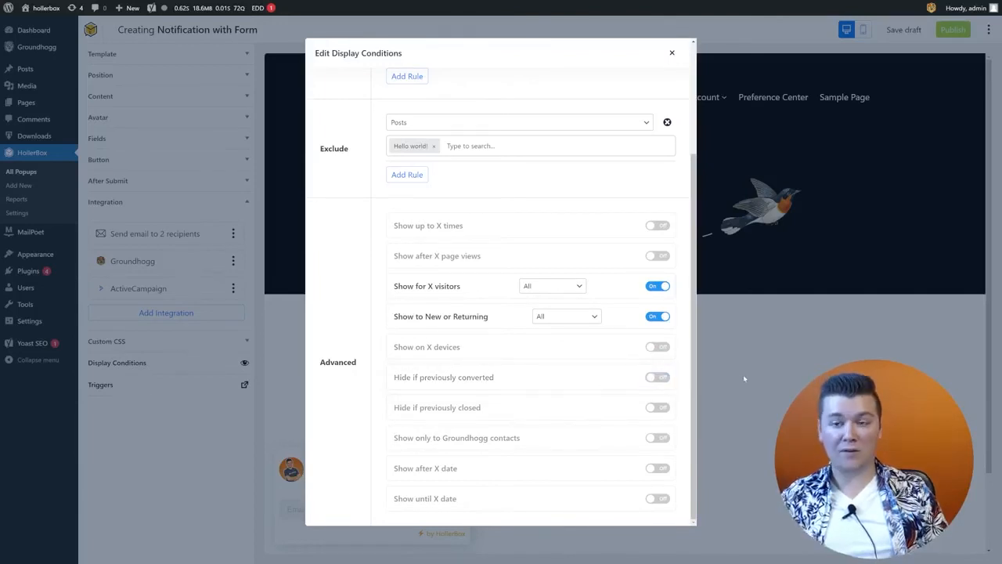
click(656, 407)
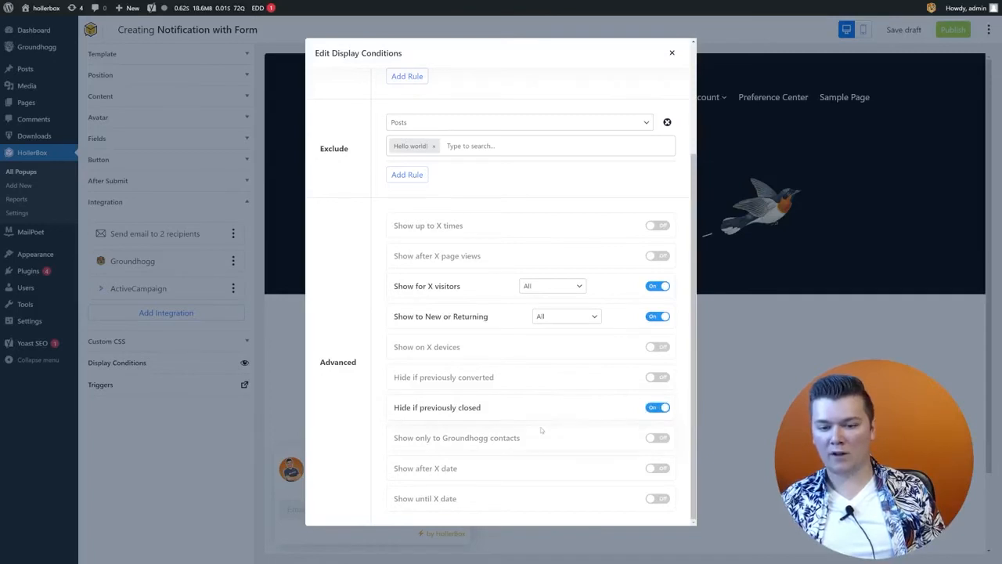
click(660, 407)
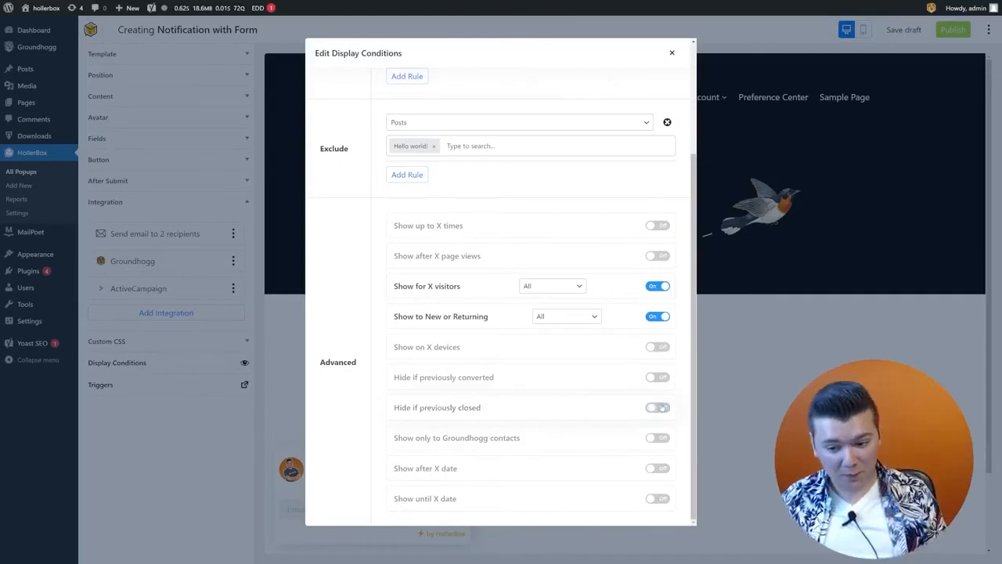
click(654, 468)
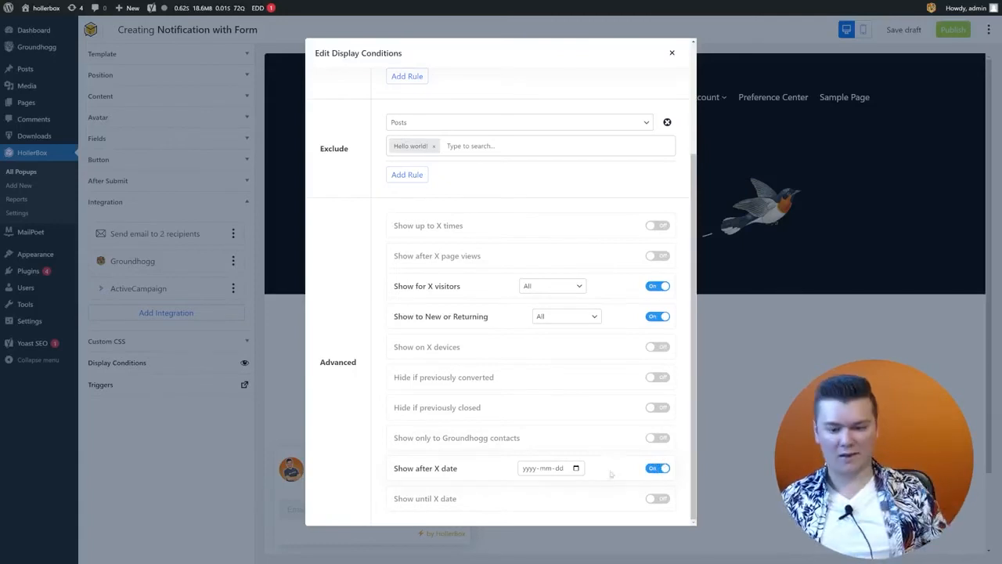
click(662, 501)
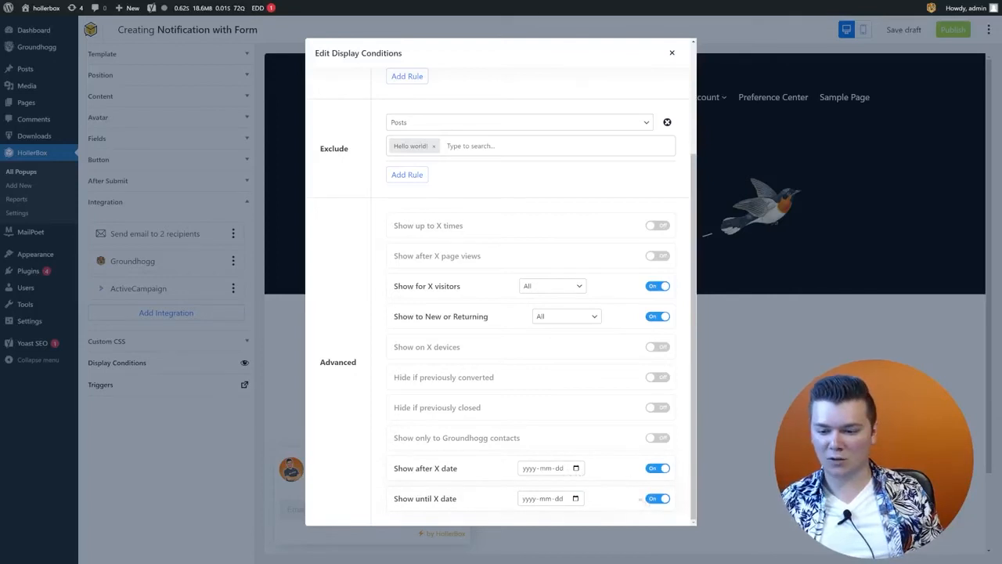
click(650, 499)
click(653, 468)
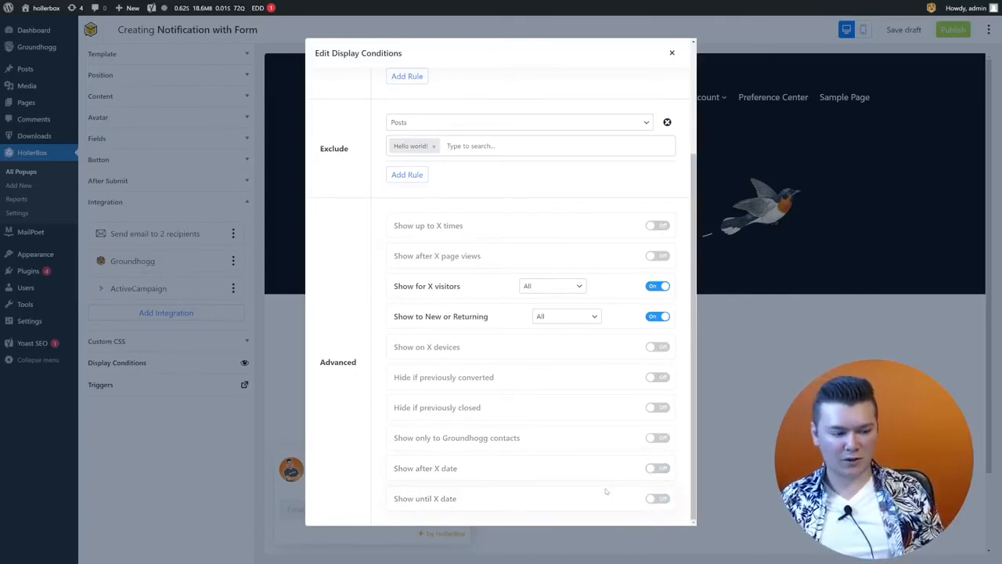
Step: Turn on the Show only to Groundhogg contacts condition
click(658, 440)
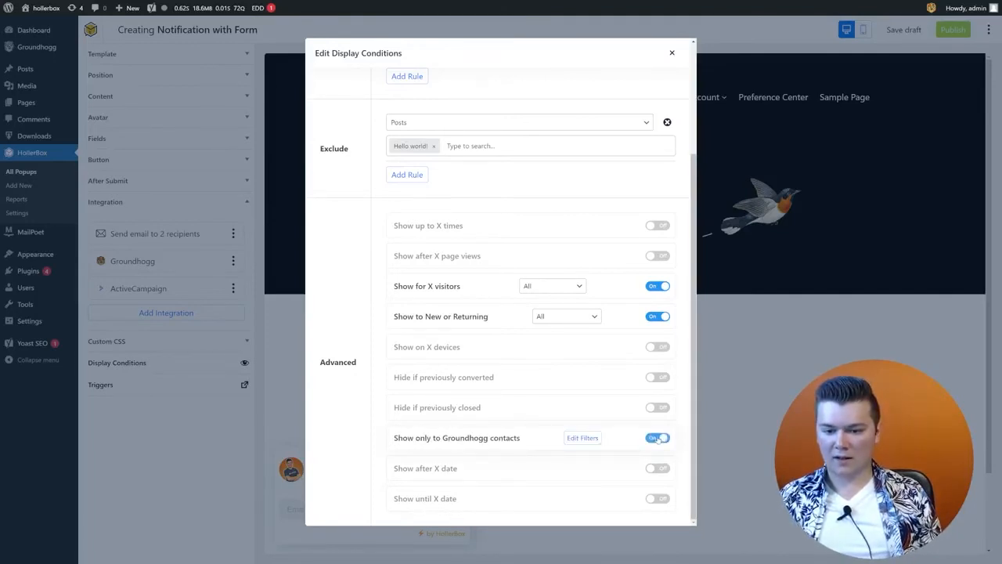
drag(495, 438, 470, 439)
triple_click(513, 443)
click(524, 443)
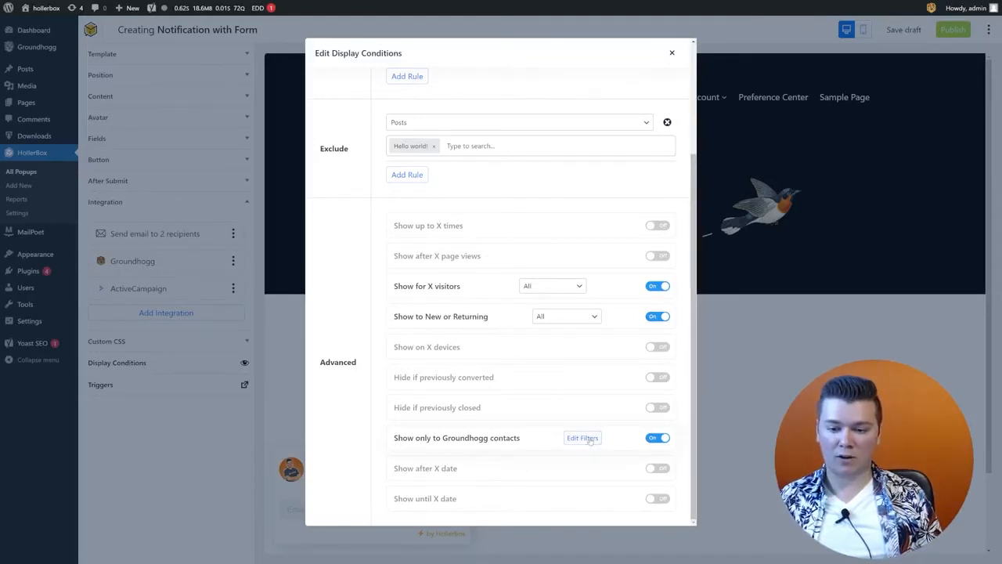
Step: Reload the editor, re-enable only the Groundhogg-contacts condition, and close Display Conditions
click(588, 439)
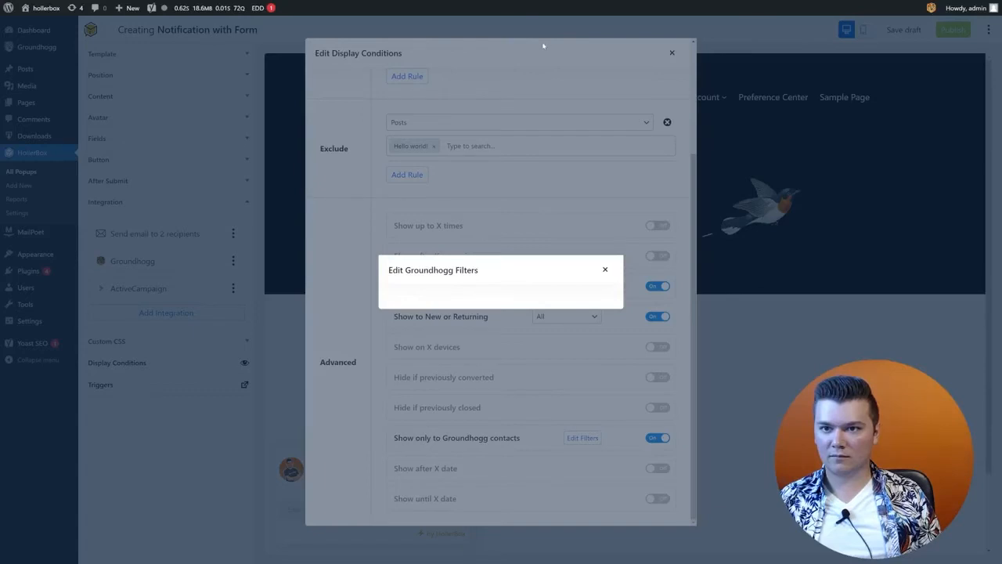
key(F5)
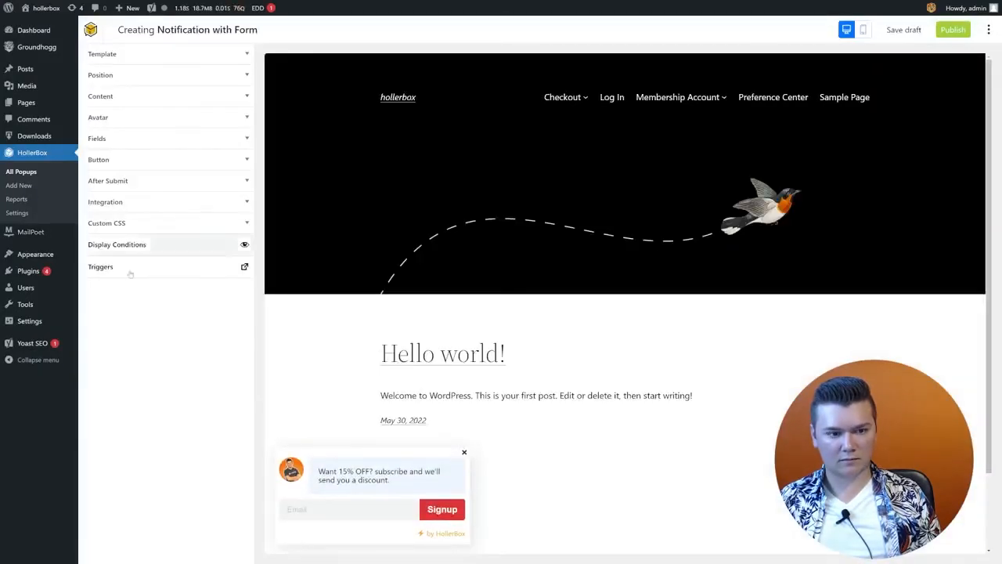
click(190, 248)
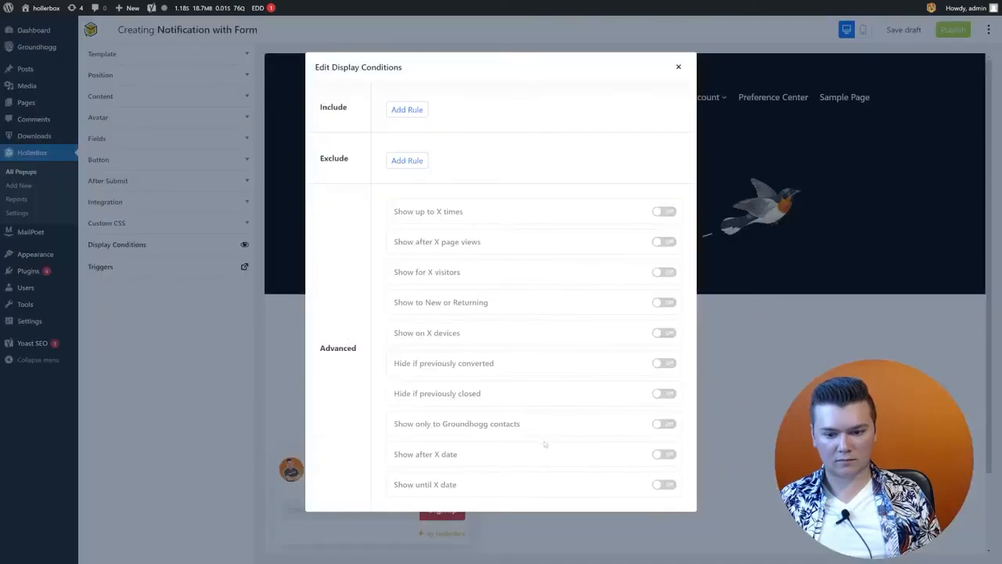
click(666, 424)
click(581, 425)
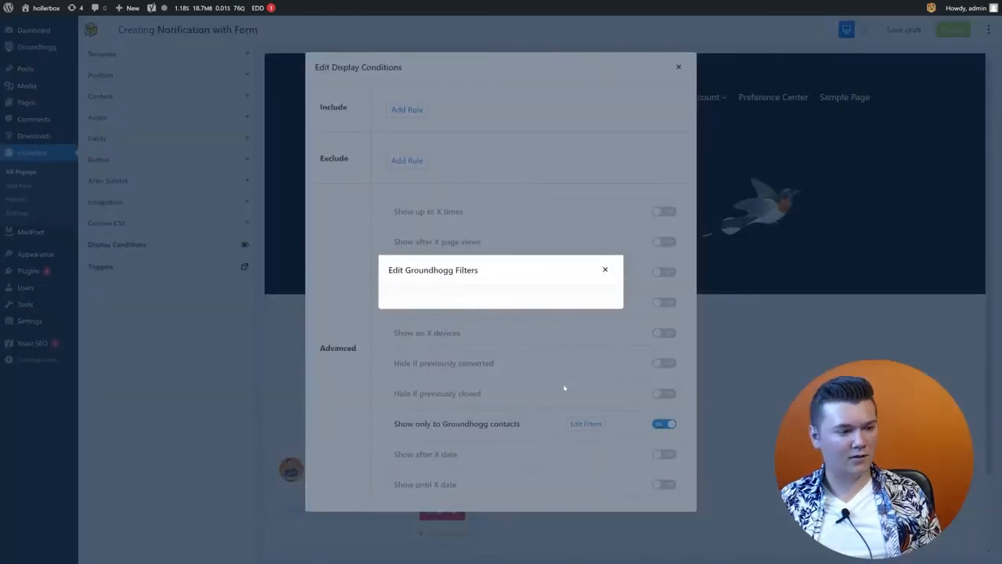
key(F5)
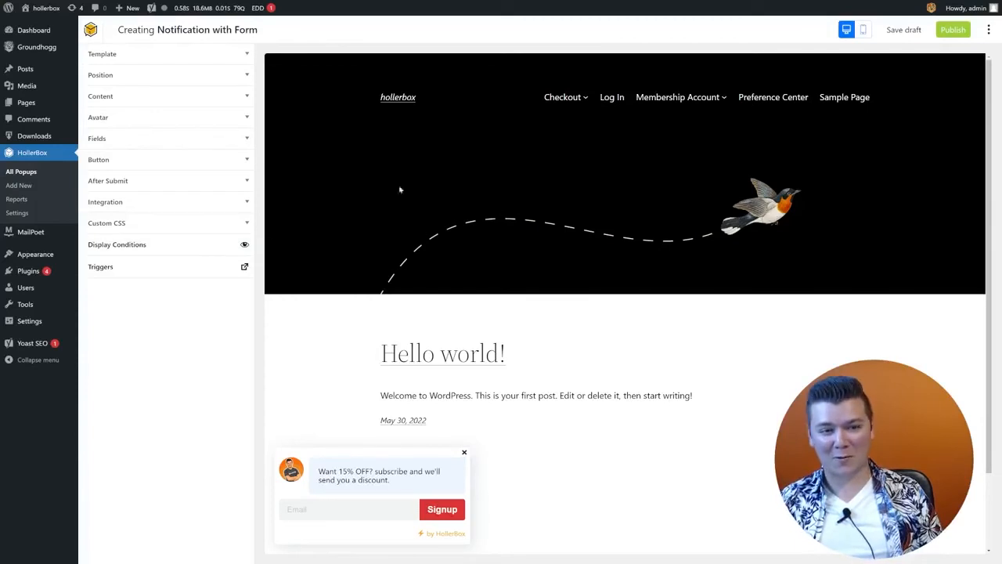
click(212, 246)
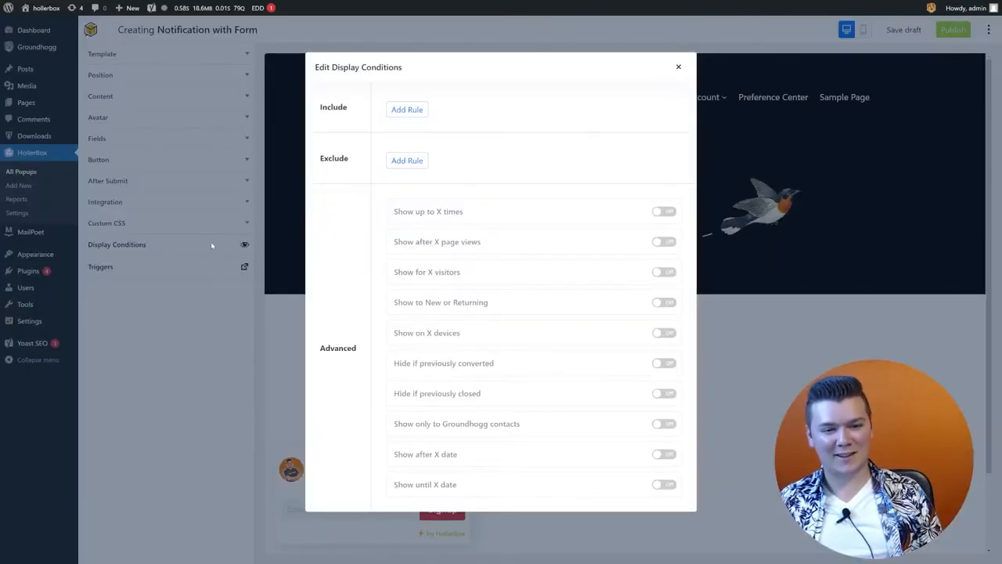
click(667, 424)
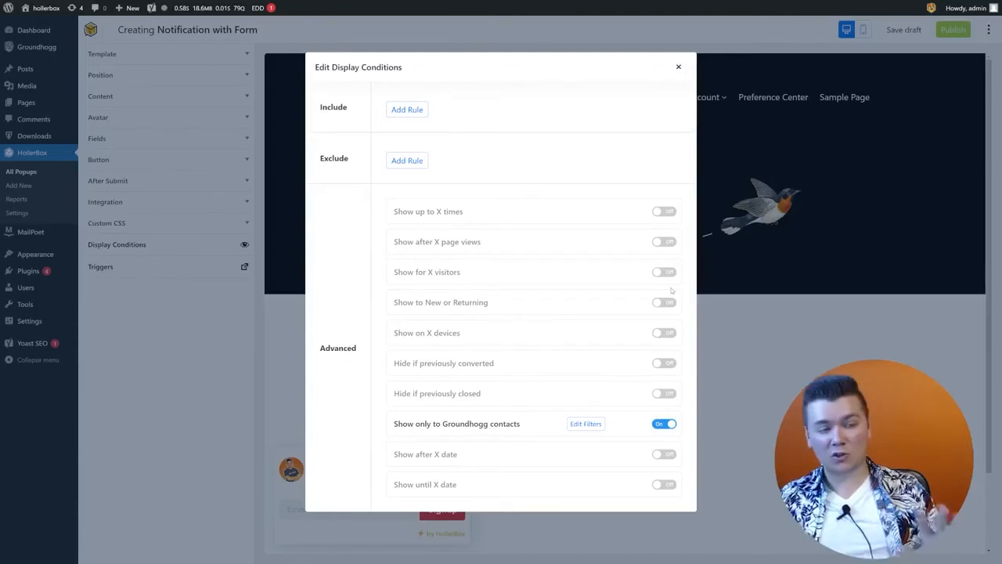
click(678, 67)
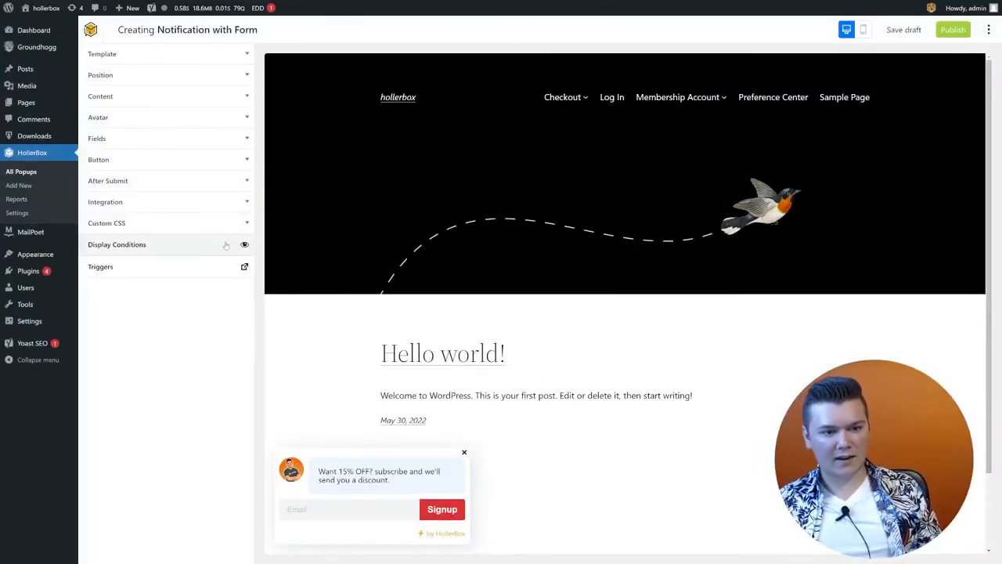
click(220, 271)
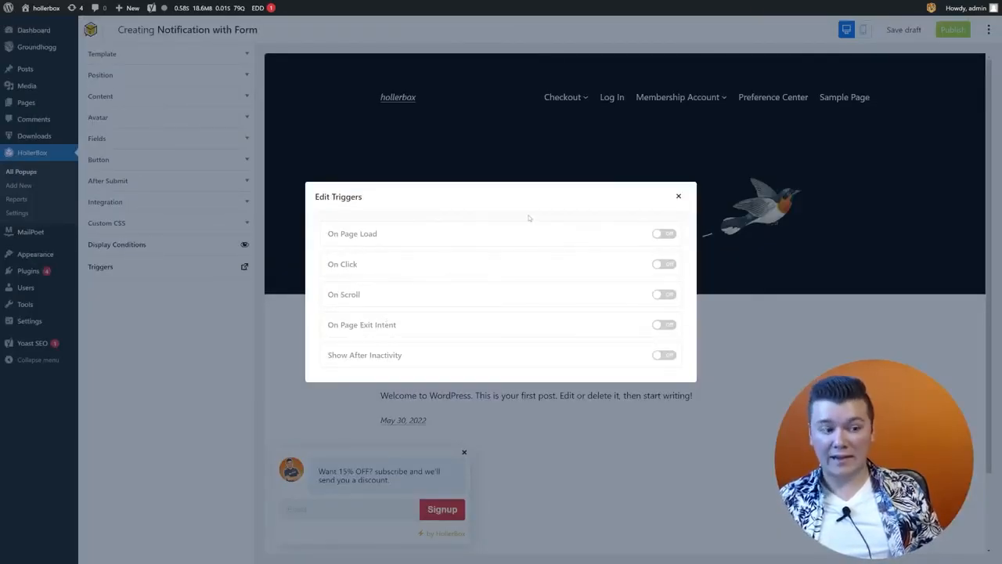
click(662, 234)
click(518, 234)
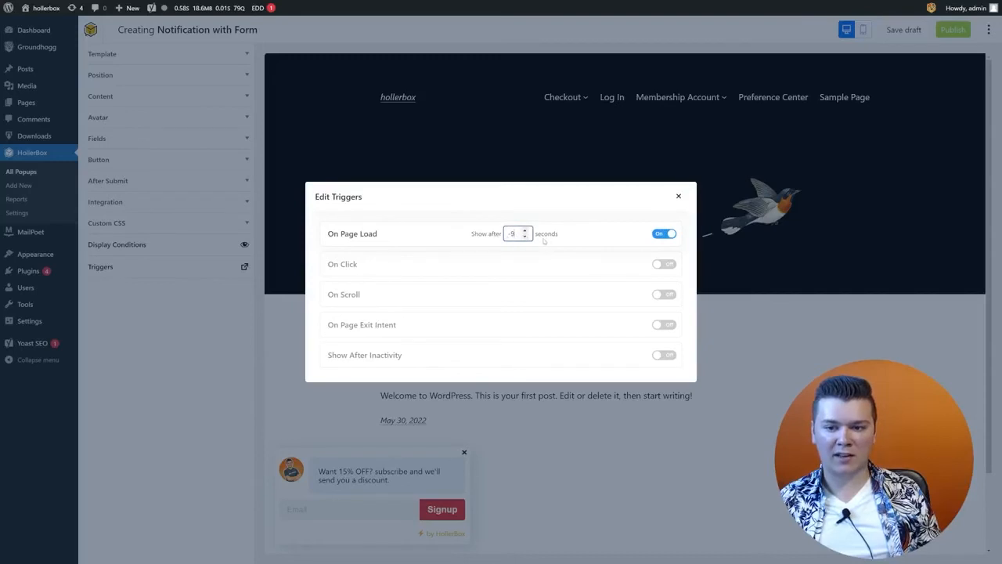
double_click(512, 234)
text(10)
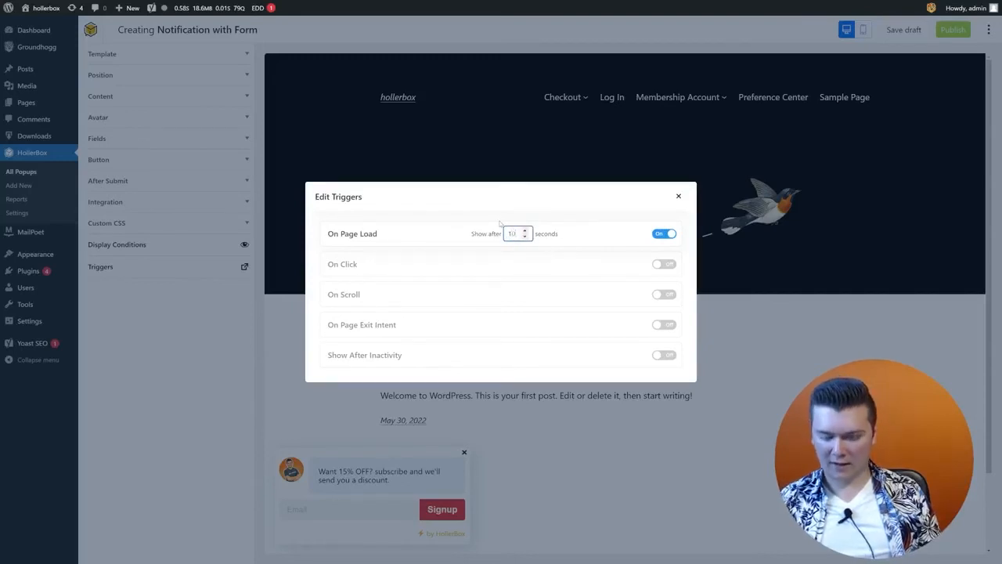
click(577, 229)
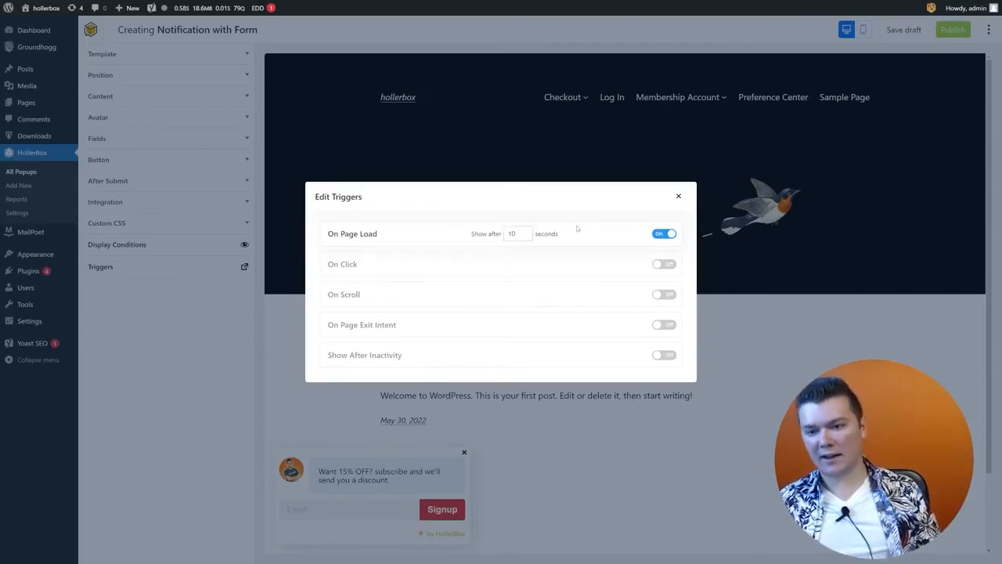
click(670, 265)
click(495, 270)
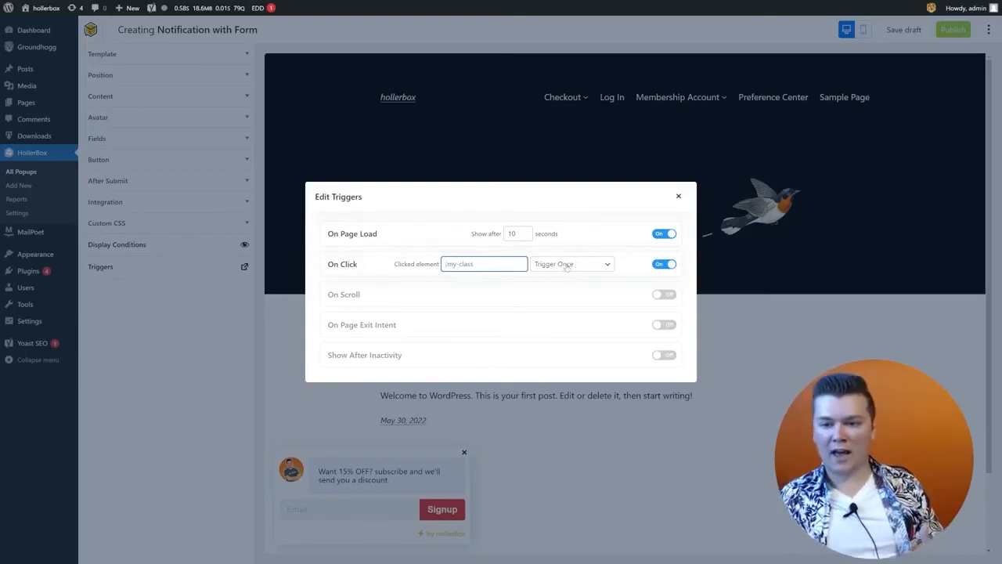
click(567, 267)
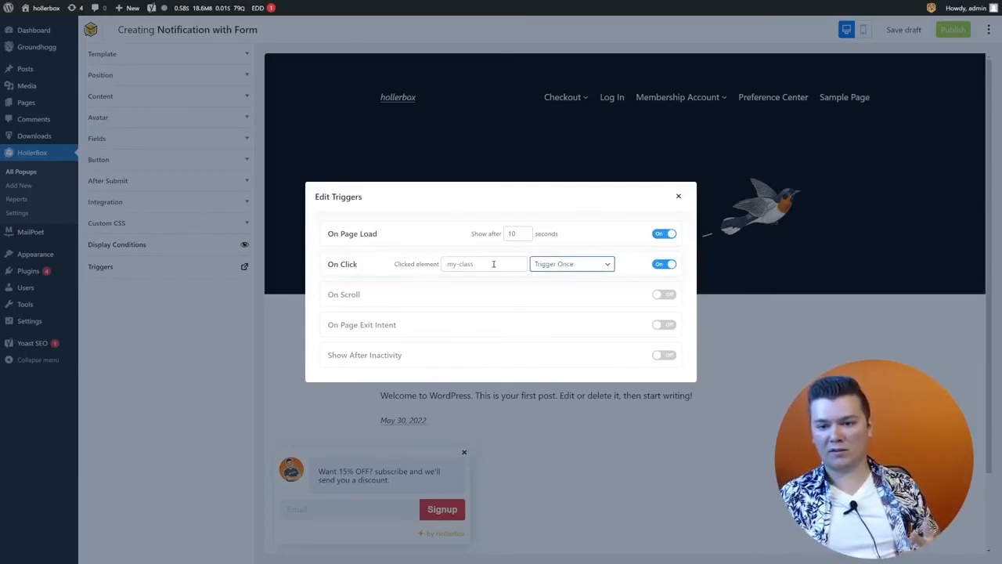
click(496, 265)
click(576, 269)
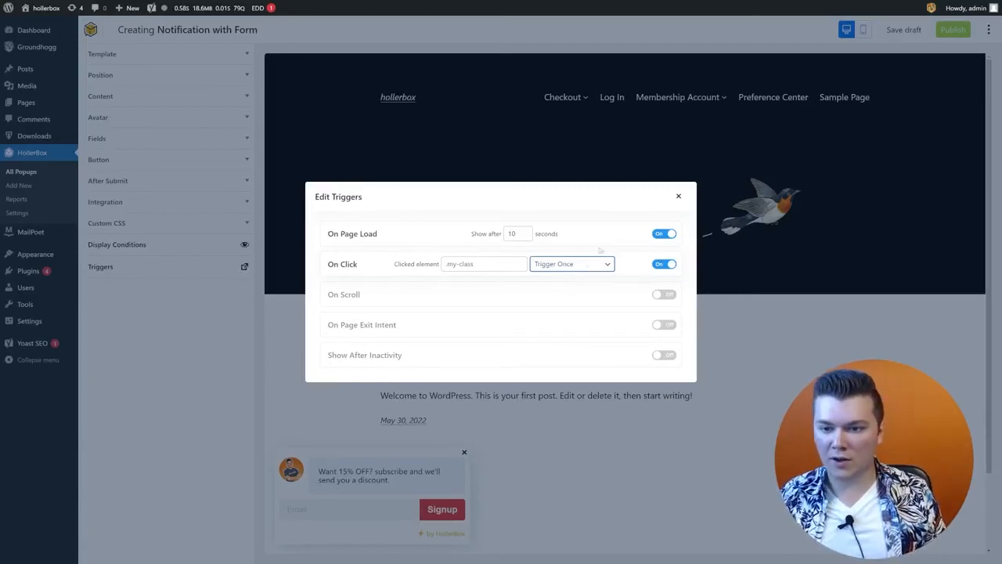
click(496, 271)
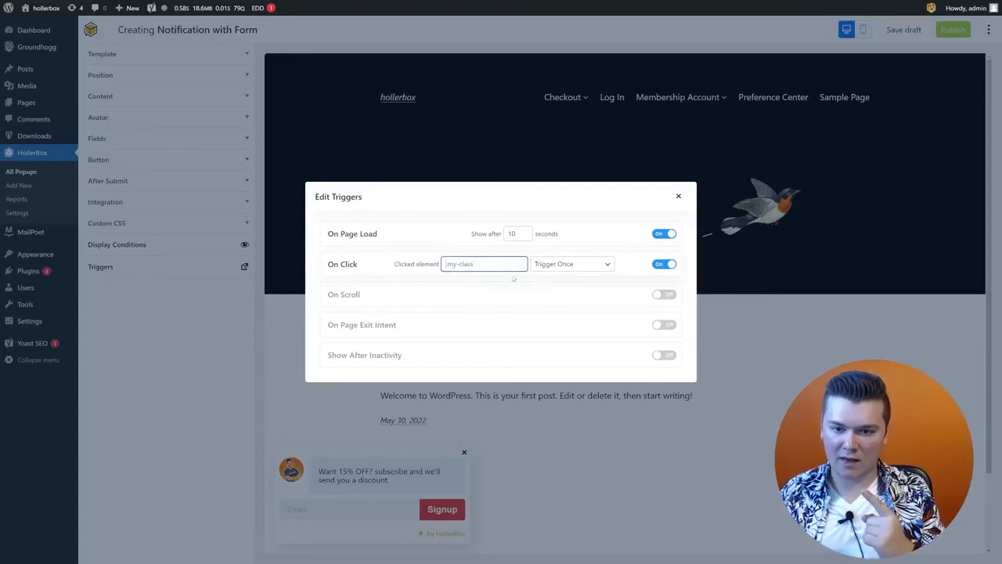
click(621, 300)
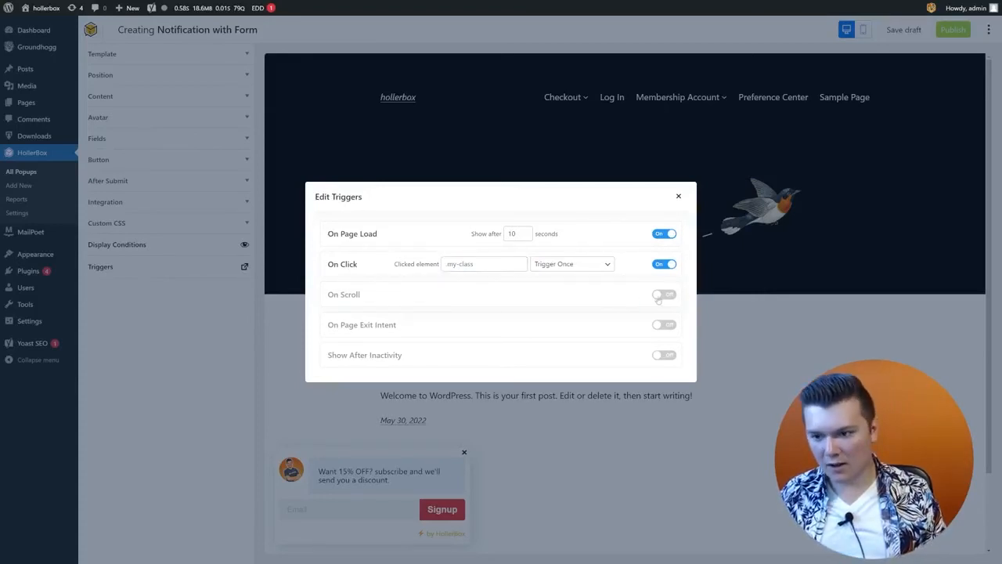
Step: Enable the On Scroll and Exit Intent triggers
click(659, 295)
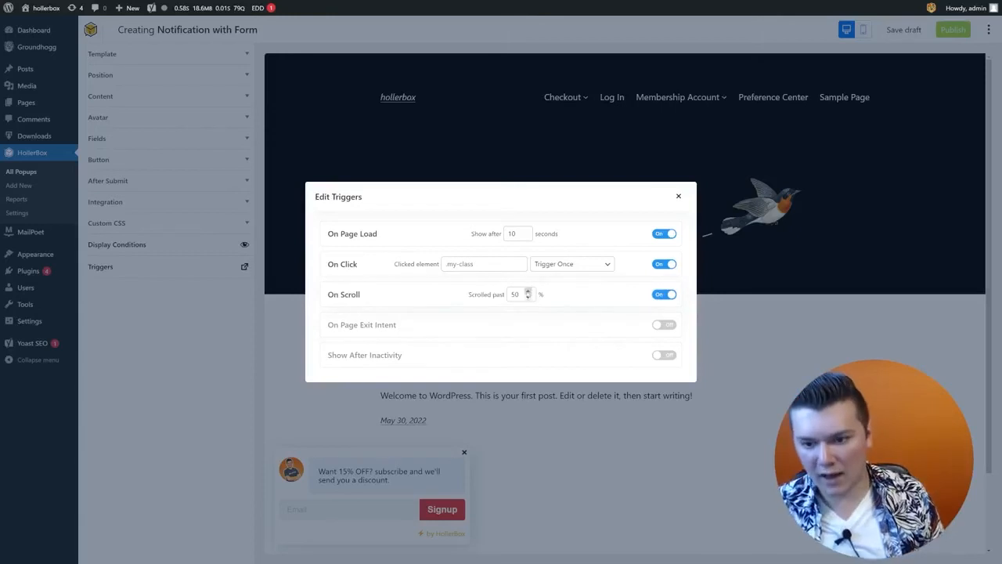
double_click(517, 295)
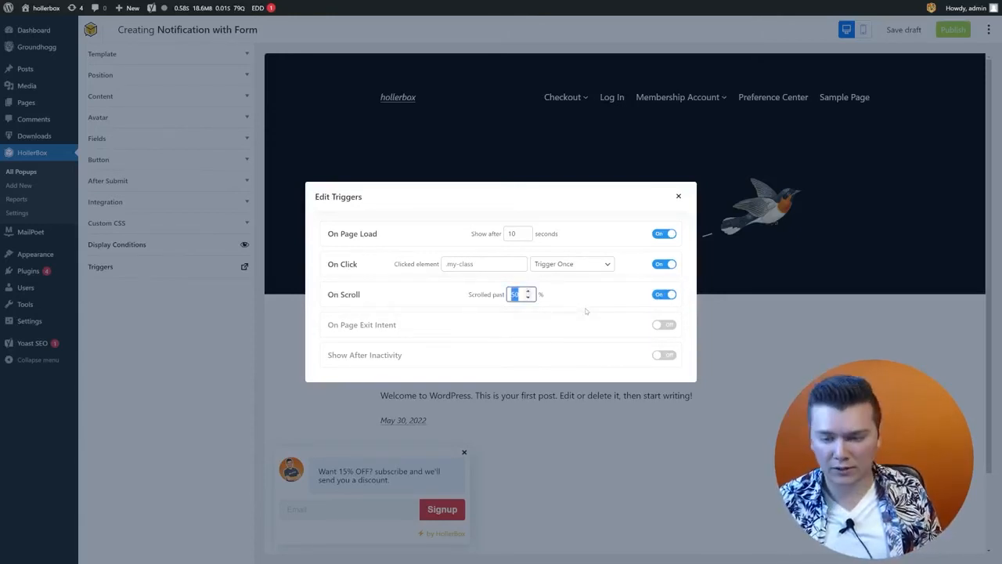
click(563, 302)
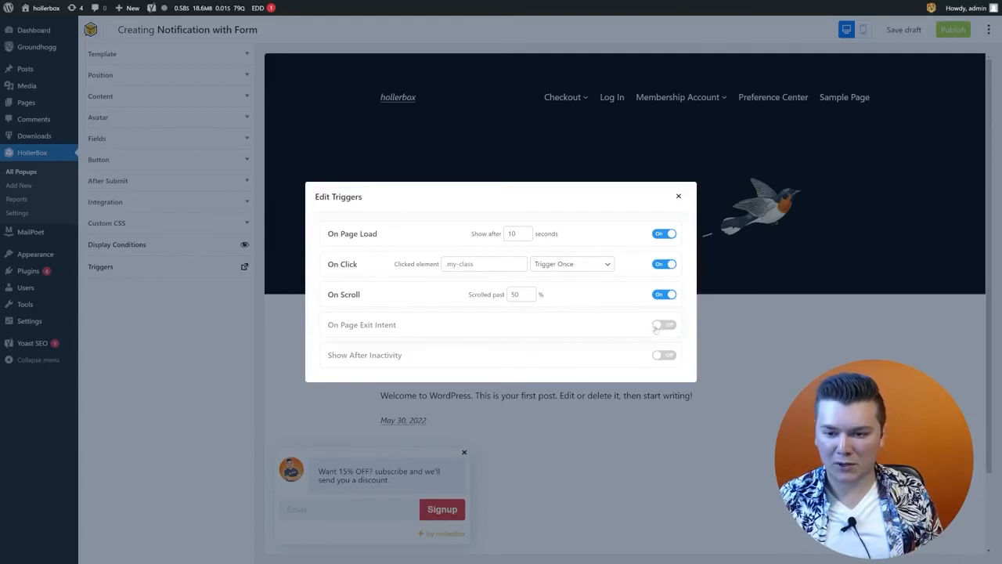
double_click(515, 294)
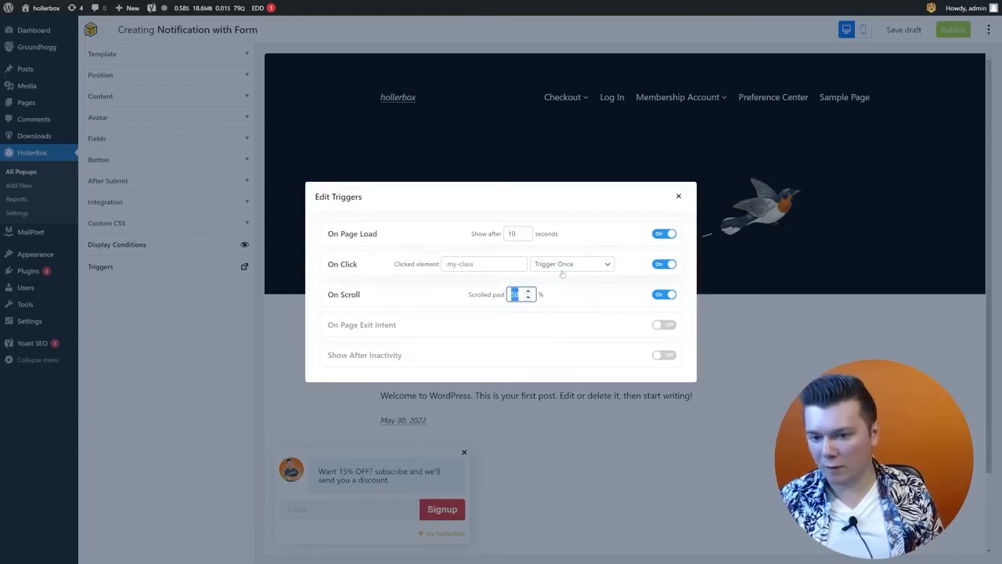
click(660, 332)
click(666, 326)
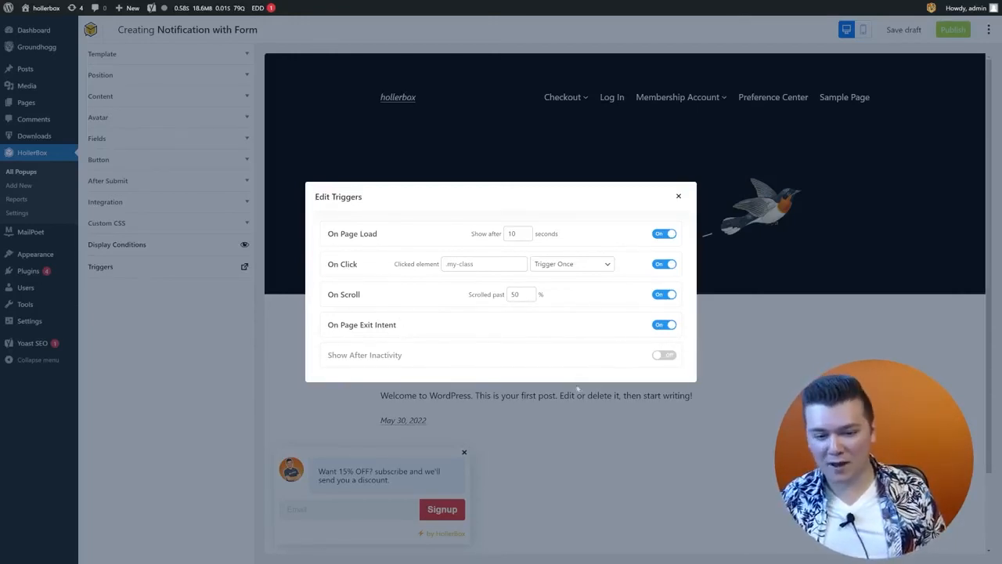
Step: Enable Show After Inactivity at 5 seconds and switch off exit intent, scroll, click and page-load triggers
click(663, 356)
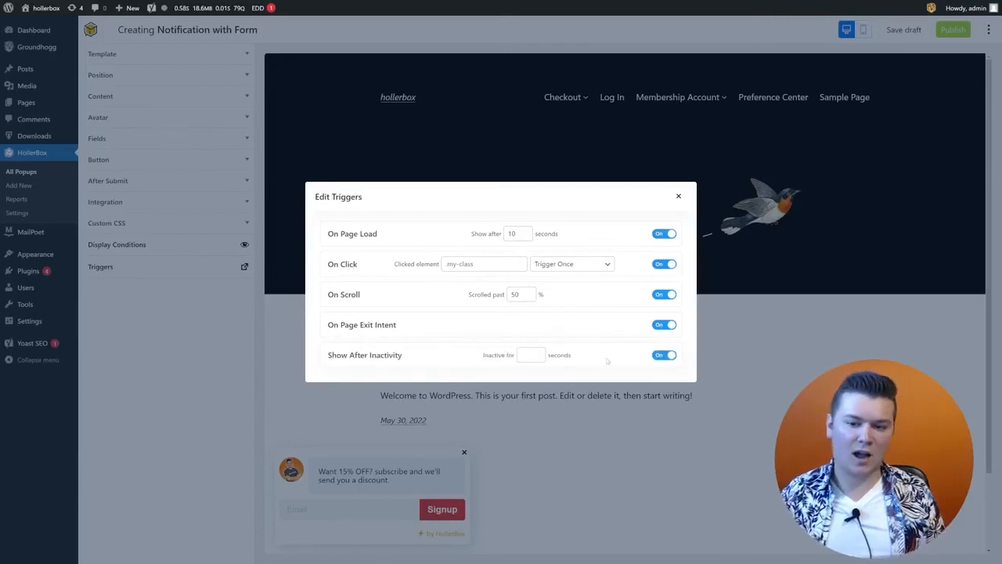
click(662, 325)
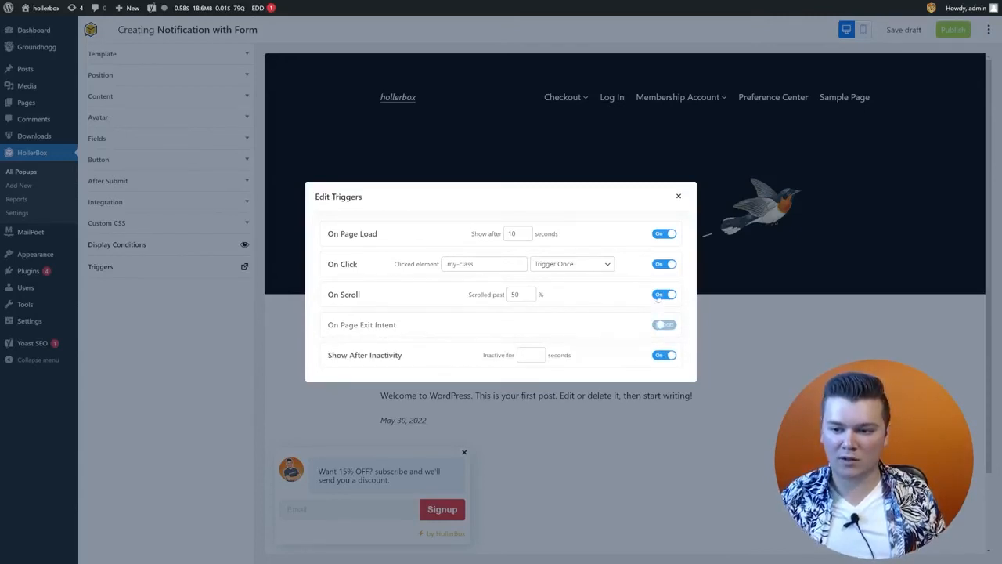
click(662, 296)
click(663, 264)
click(663, 233)
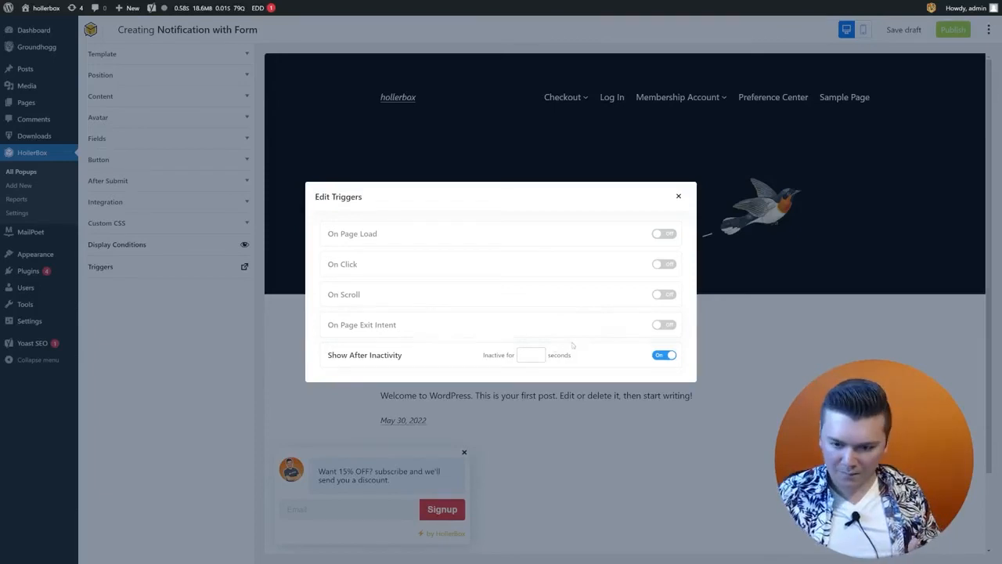
click(534, 351)
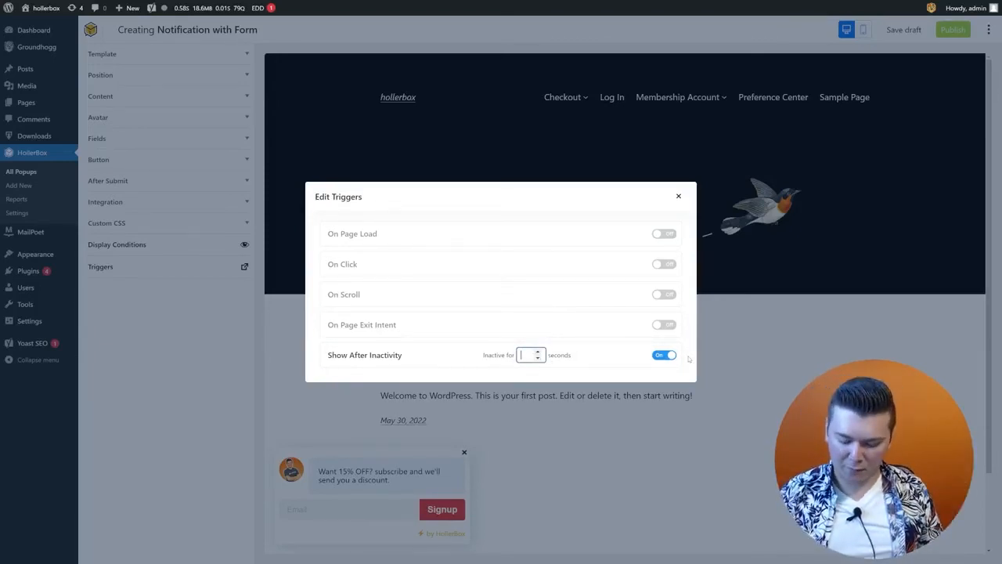
text(5)
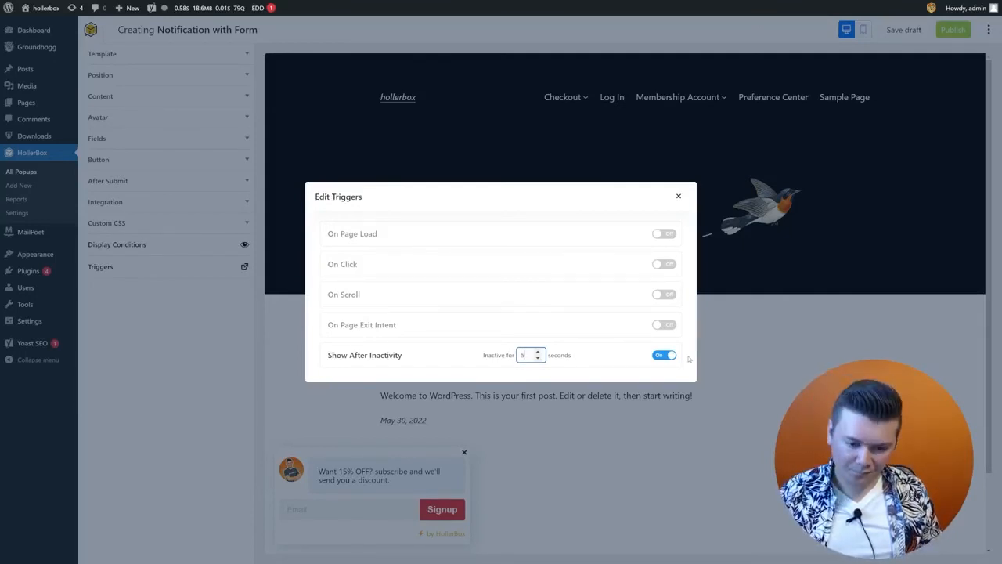
click(678, 197)
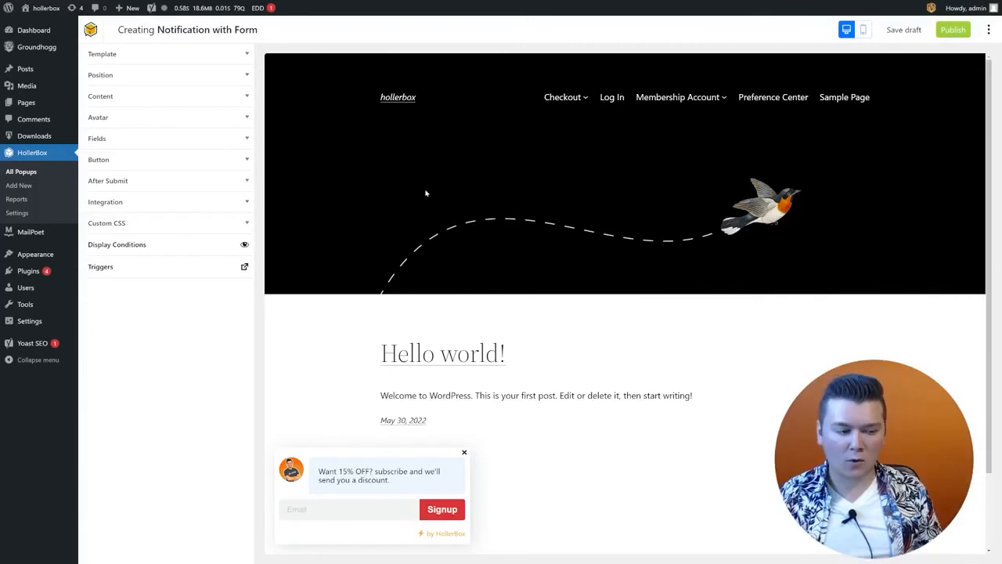
click(863, 31)
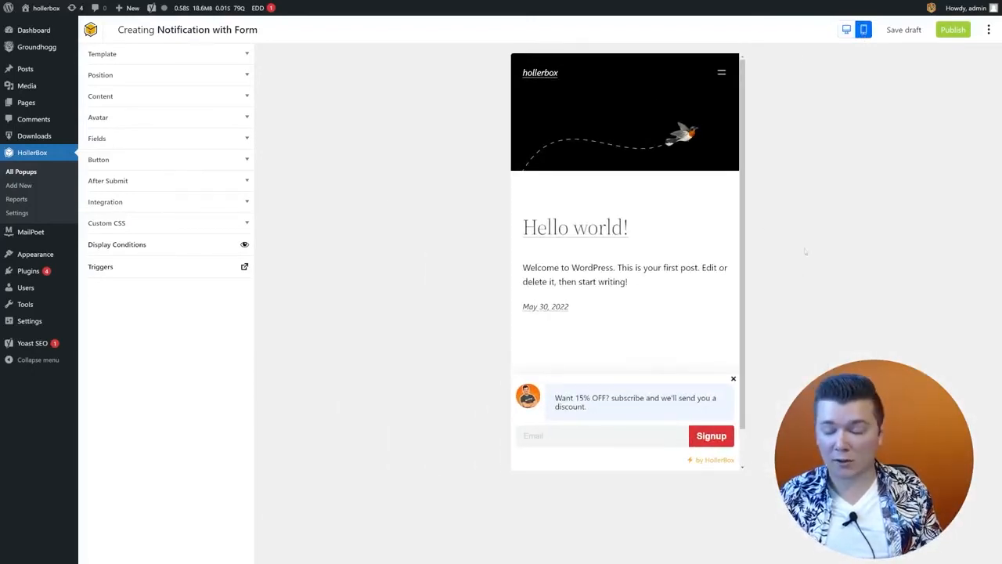
click(846, 30)
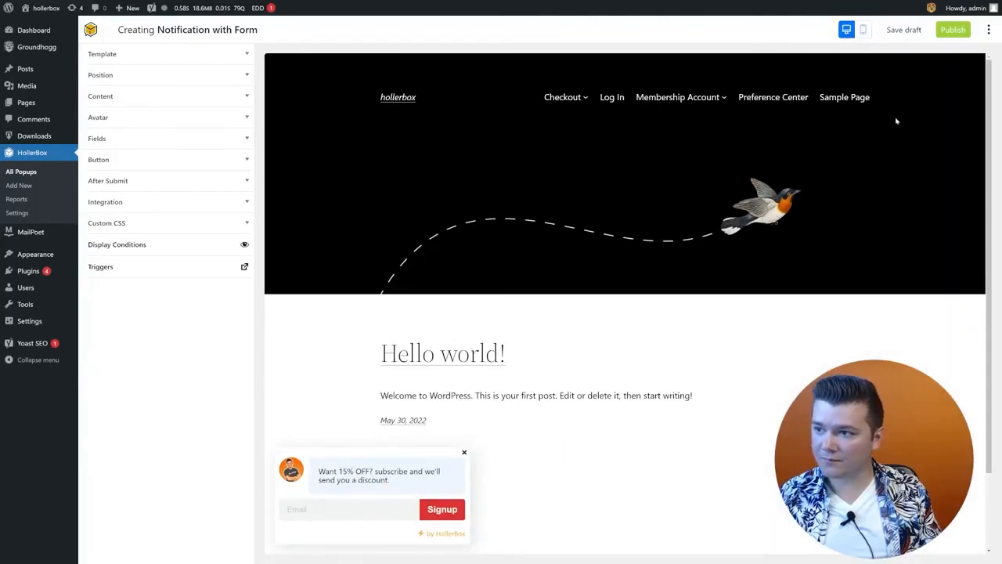
click(950, 34)
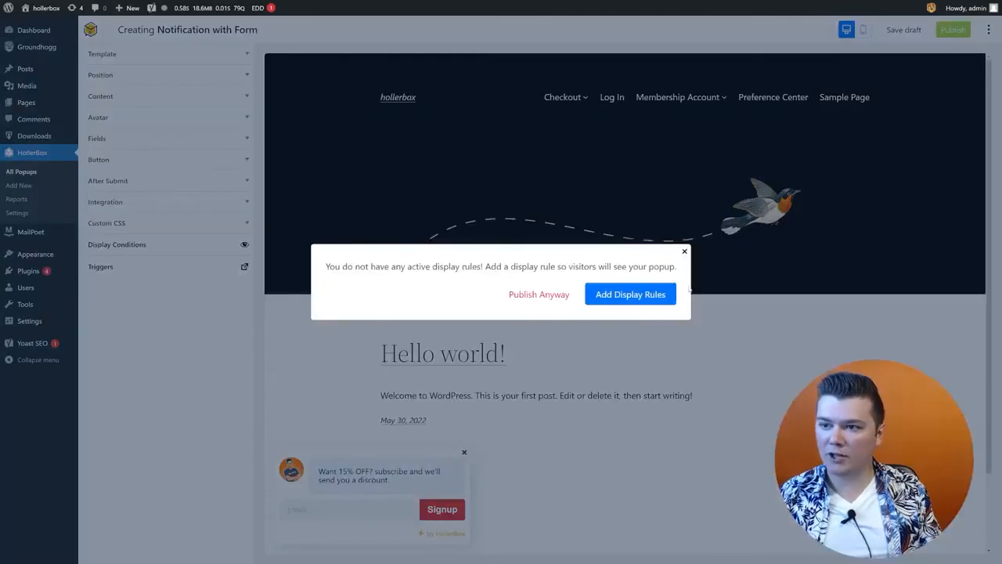
Step: Add an Entire Site include rule, then publish the popup
click(653, 301)
click(404, 108)
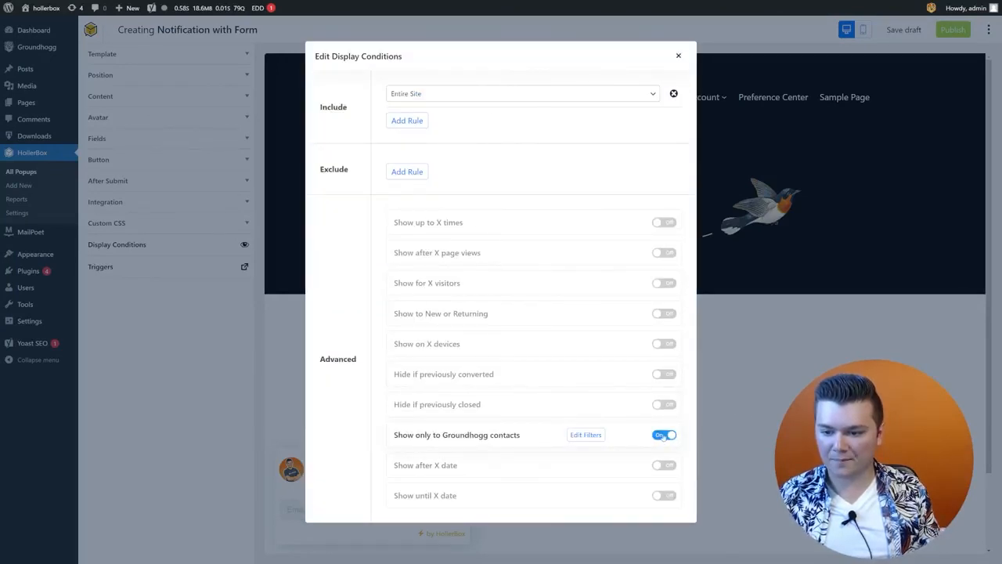
click(678, 56)
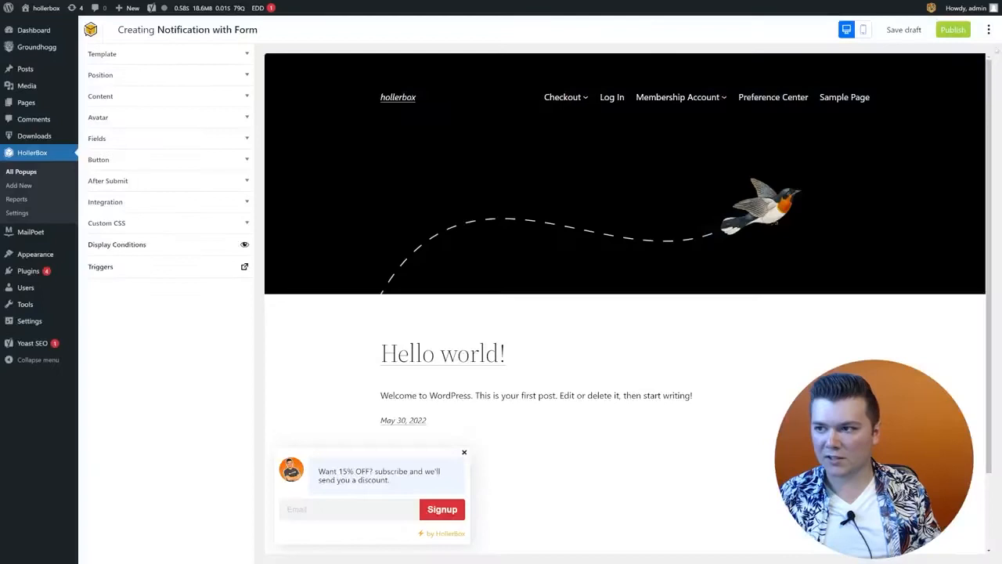
click(952, 29)
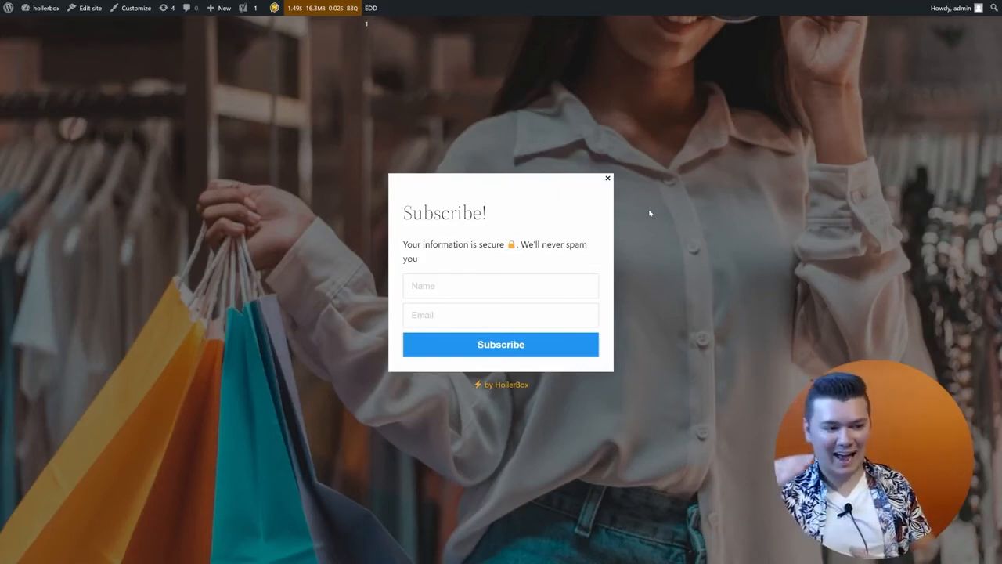
Step: Dismiss the full-screen Subscribe popup and read the bottom-left 15% OFF notification message
click(609, 180)
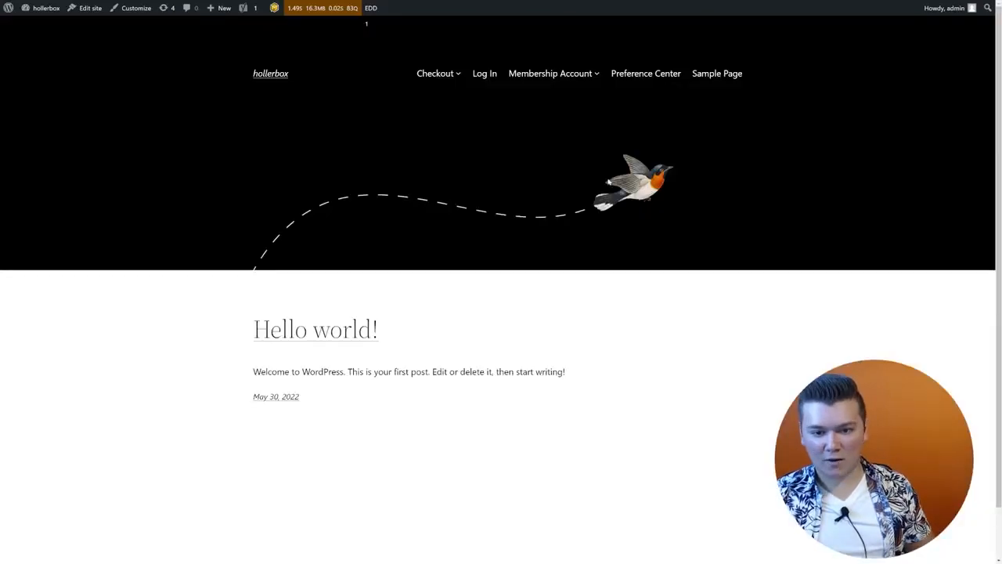
scroll(724, 337, down, 2)
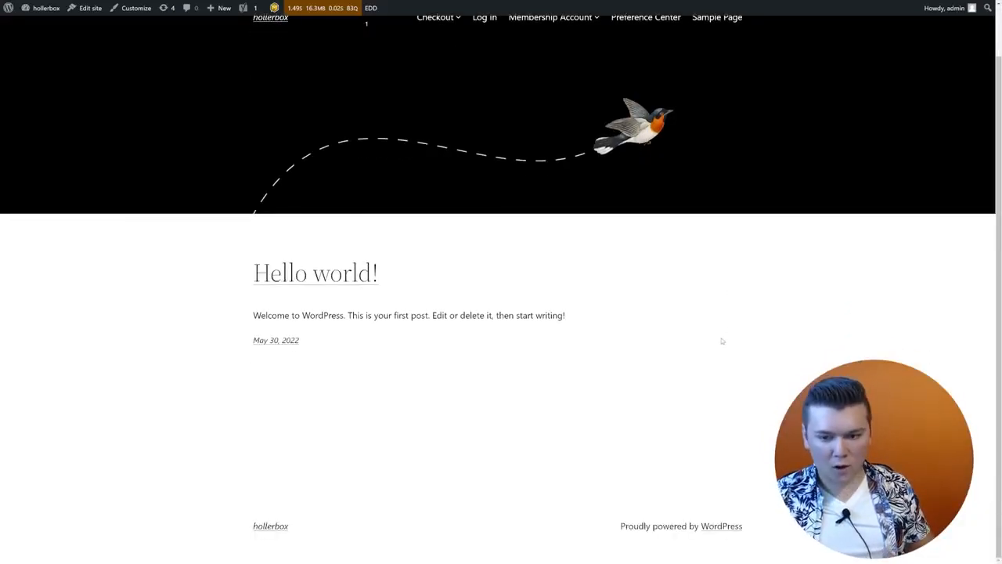
scroll(721, 340, up, 2)
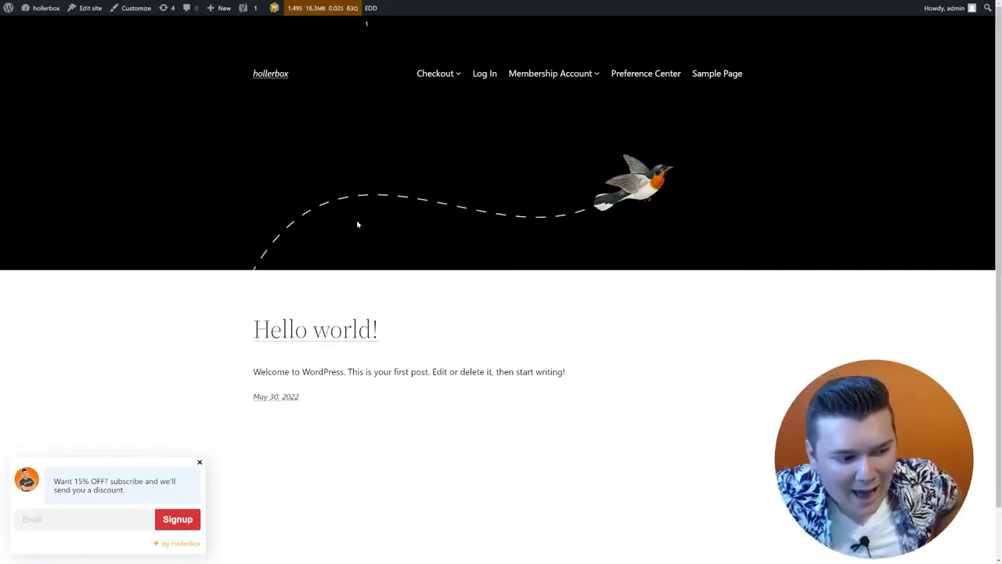
triple_click(89, 485)
drag(90, 481, 53, 481)
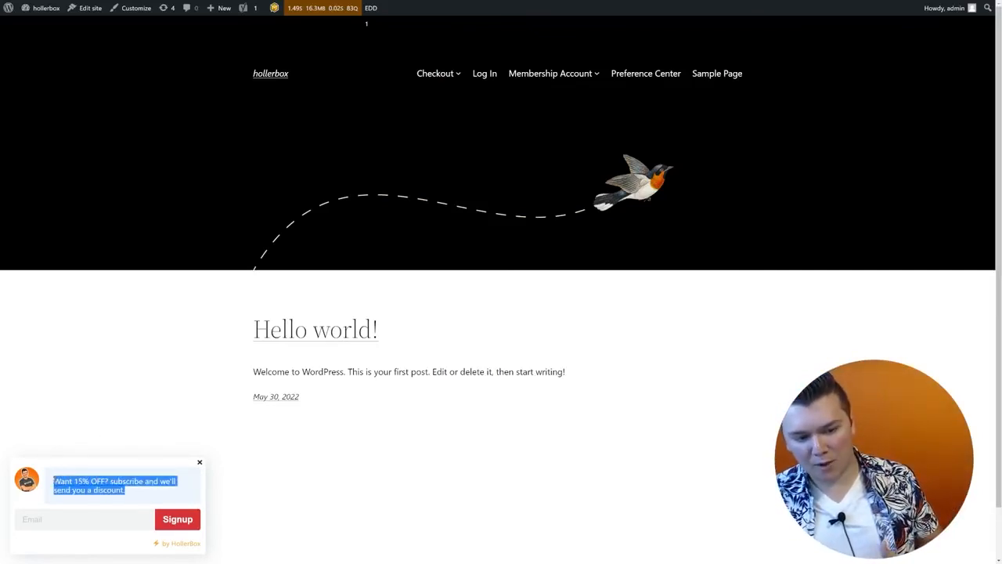
click(110, 484)
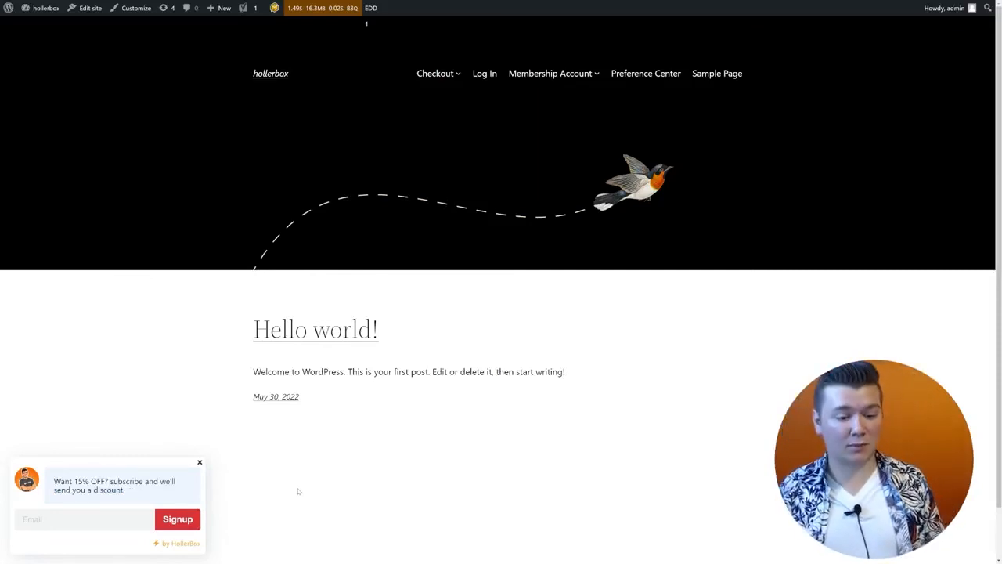
Step: Sign up with a test e-mail address and select the revealed ONETIMESAVE15 discount code
click(117, 519)
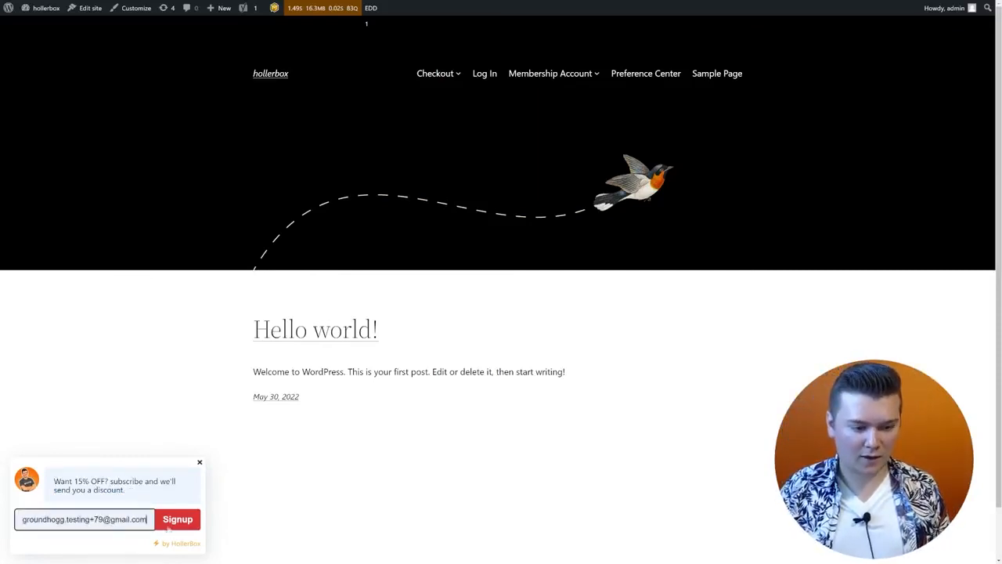
click(168, 527)
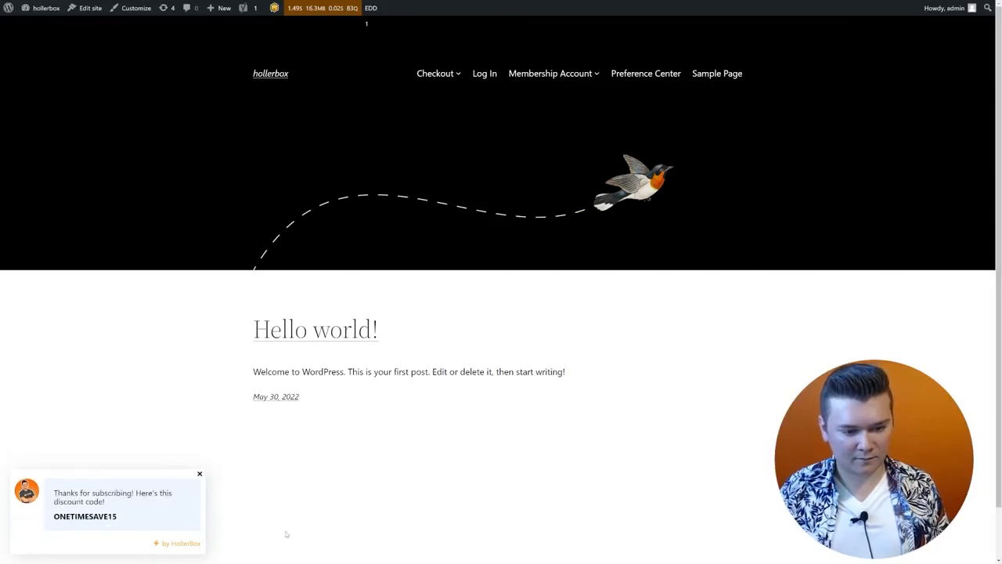
drag(128, 522, 41, 519)
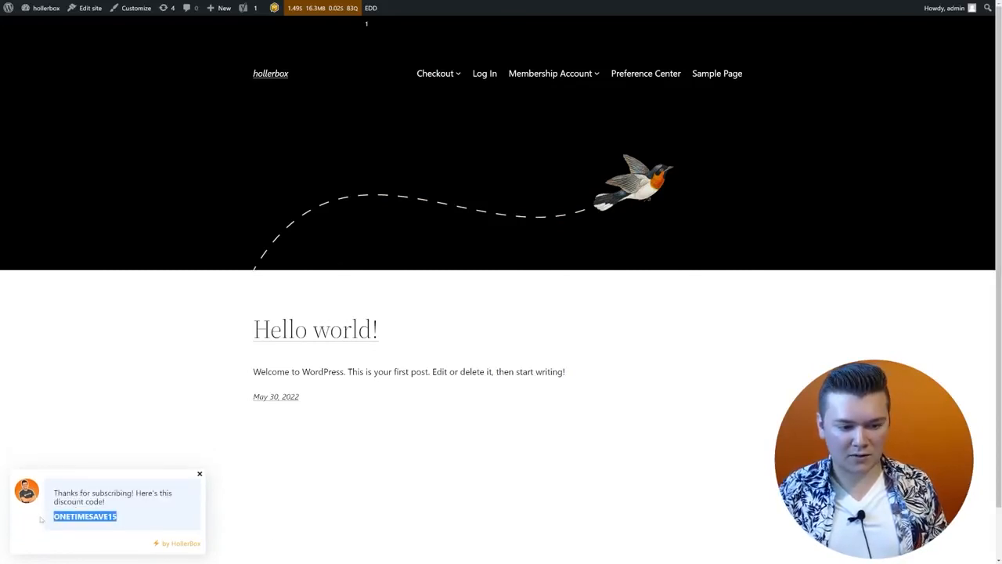
click(57, 527)
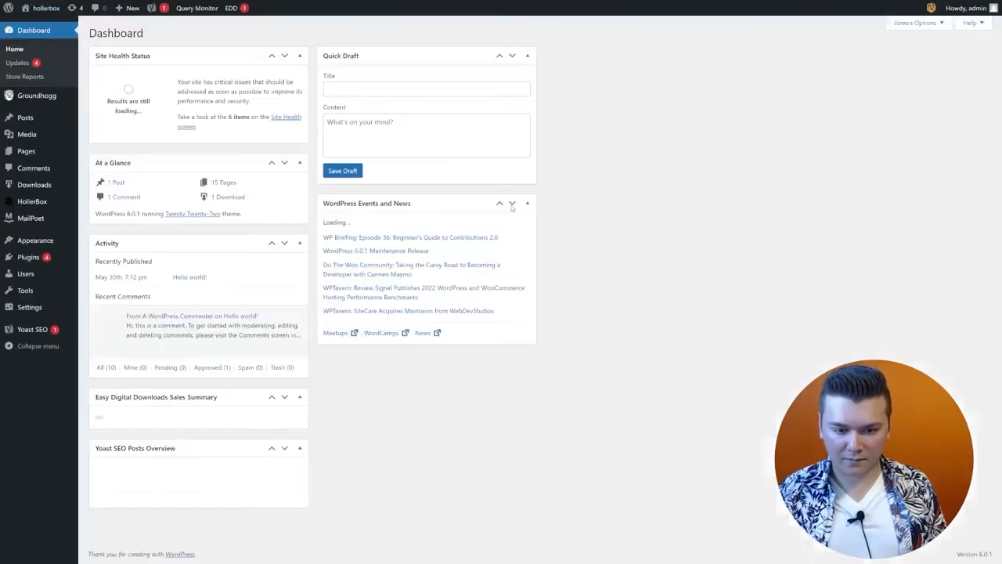
Step: Open HollerBox Reports and check the date presets, keeping July 20 – July 26
mouse_move(42, 98)
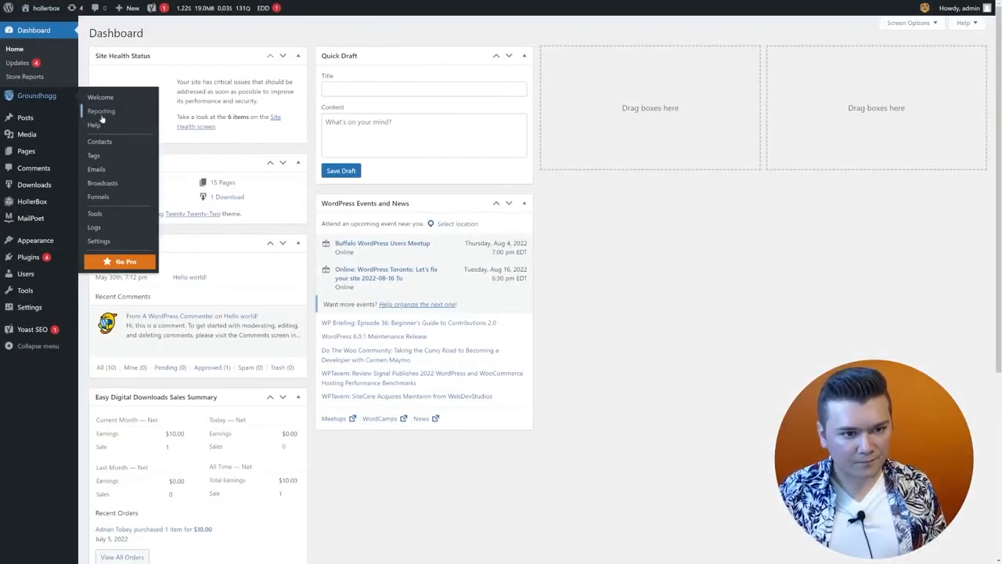
mouse_move(32, 201)
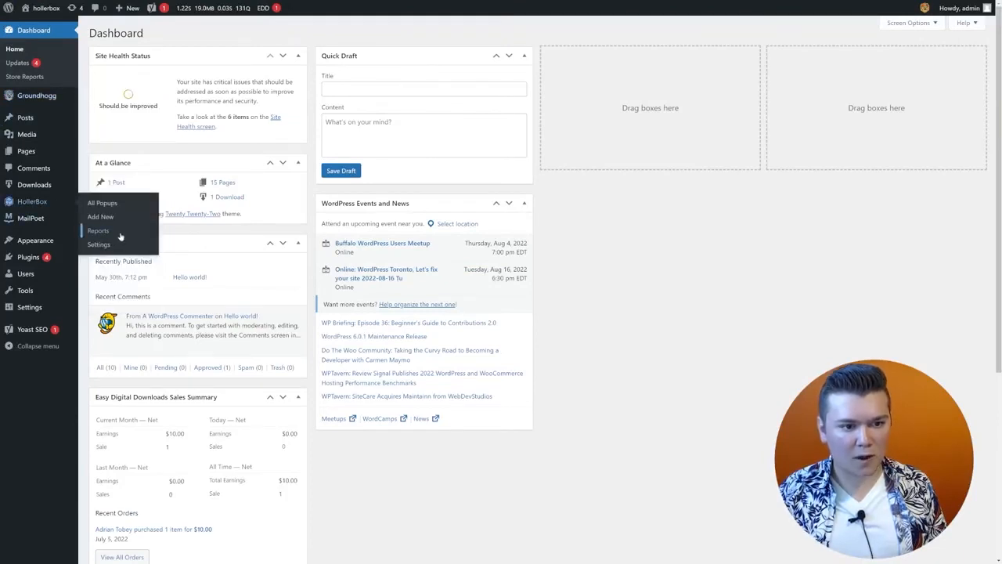
click(119, 235)
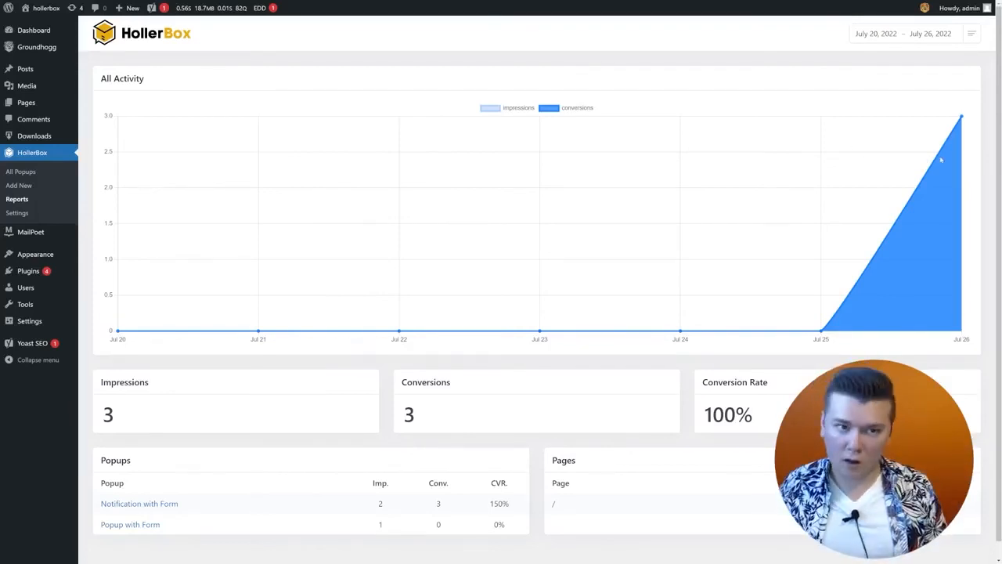
click(908, 33)
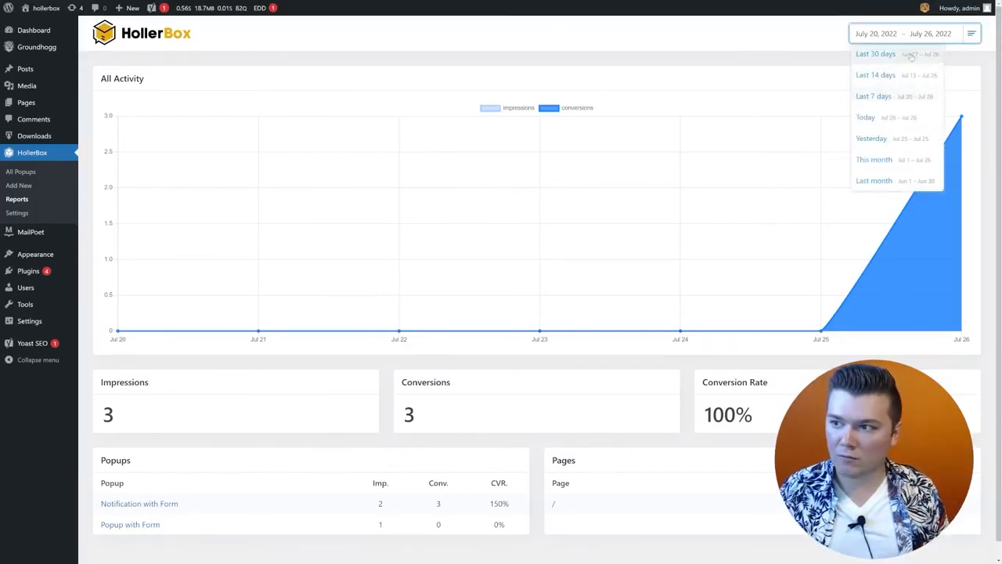
click(782, 41)
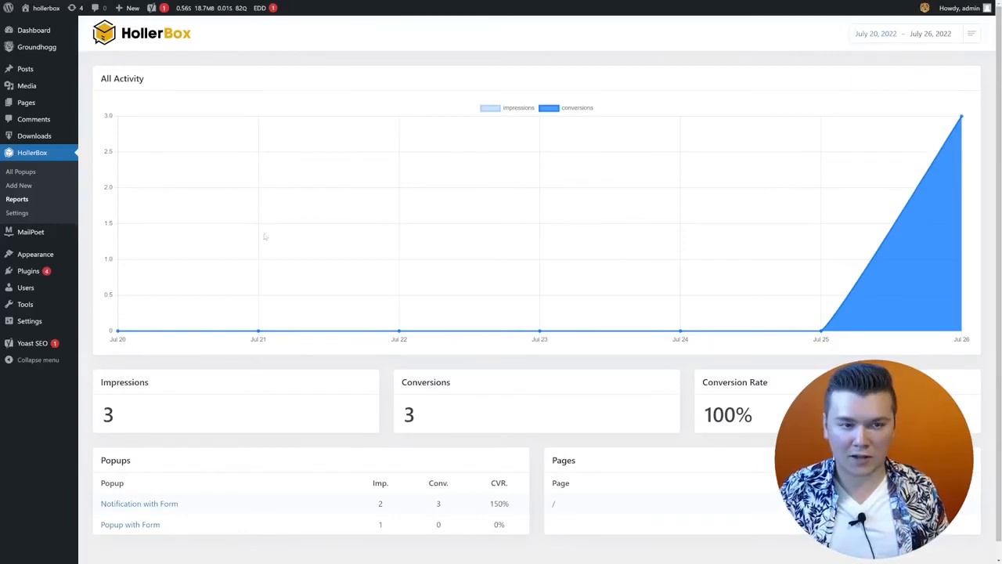
scroll(358, 290, down, 1)
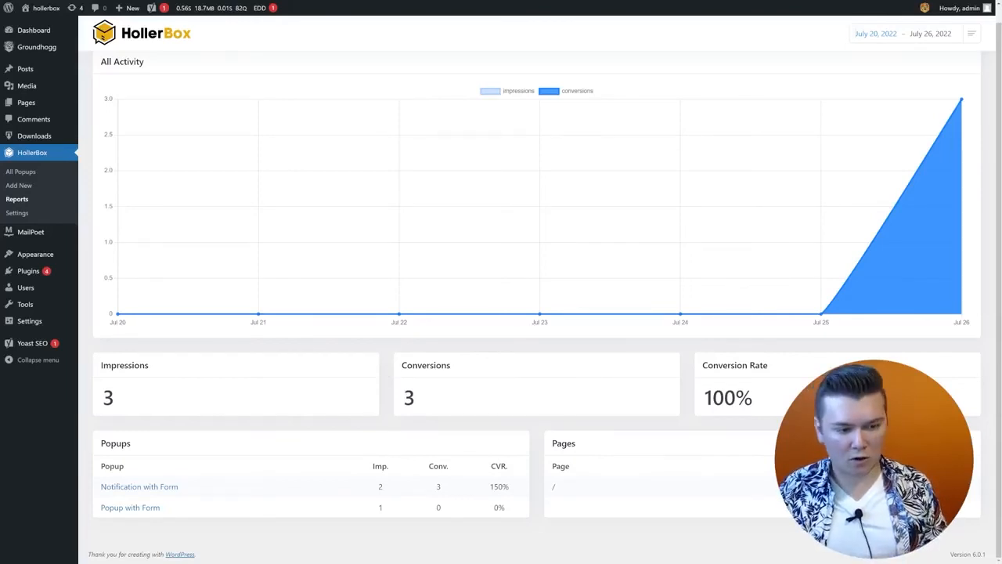
Step: Review the Notification with Form report, then return to the reports overview
click(141, 487)
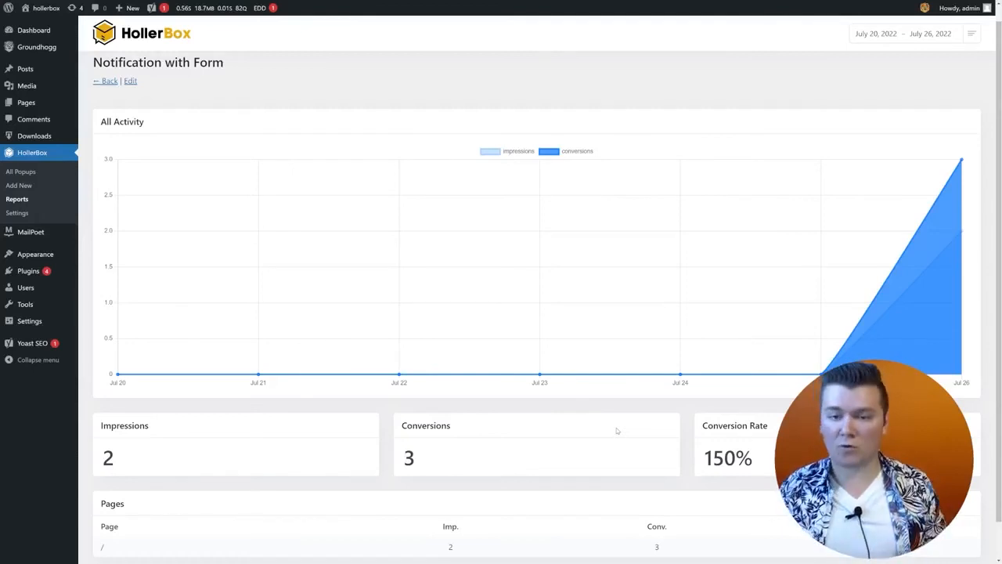
scroll(617, 431, down, 2)
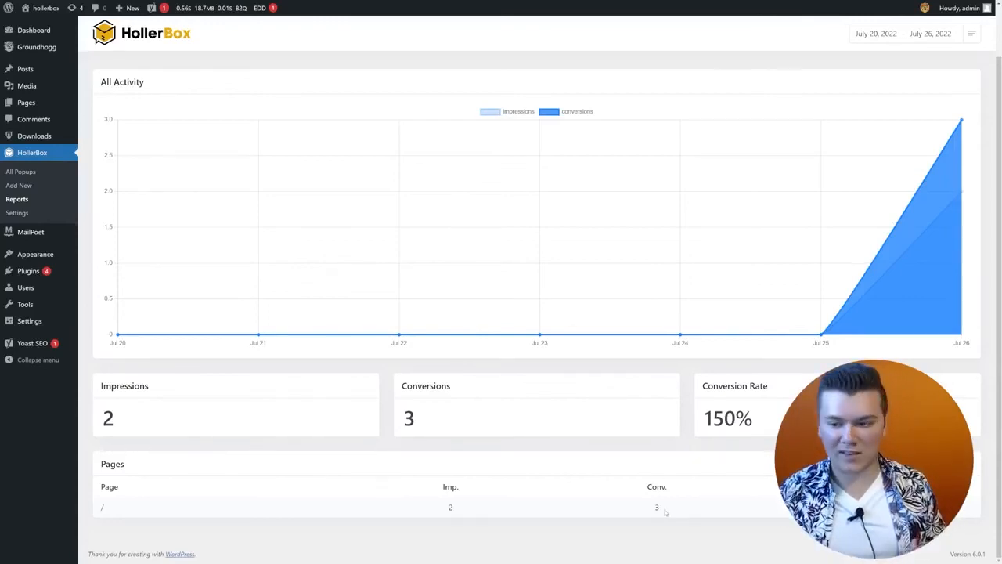
click(639, 508)
click(107, 98)
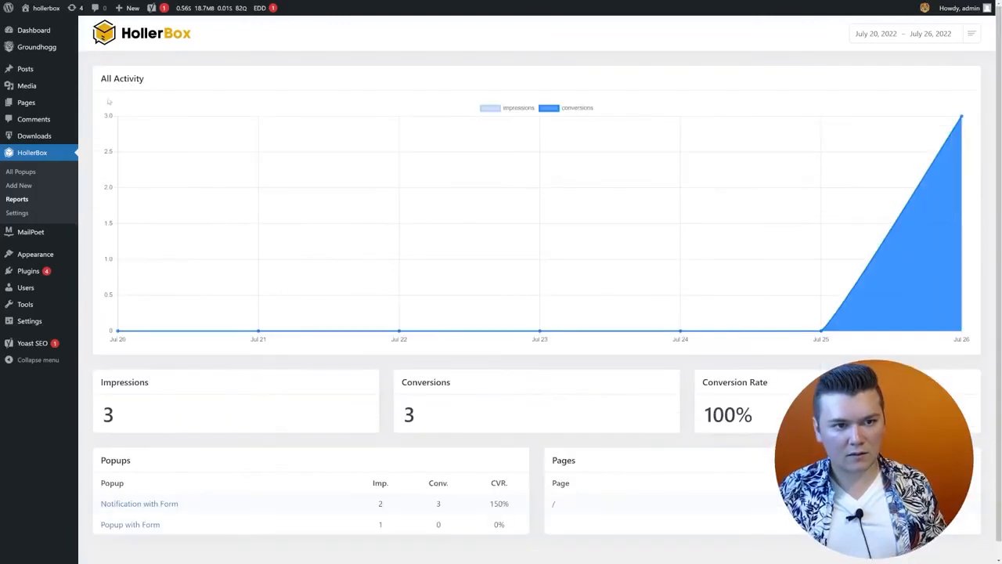
scroll(353, 260, down, 1)
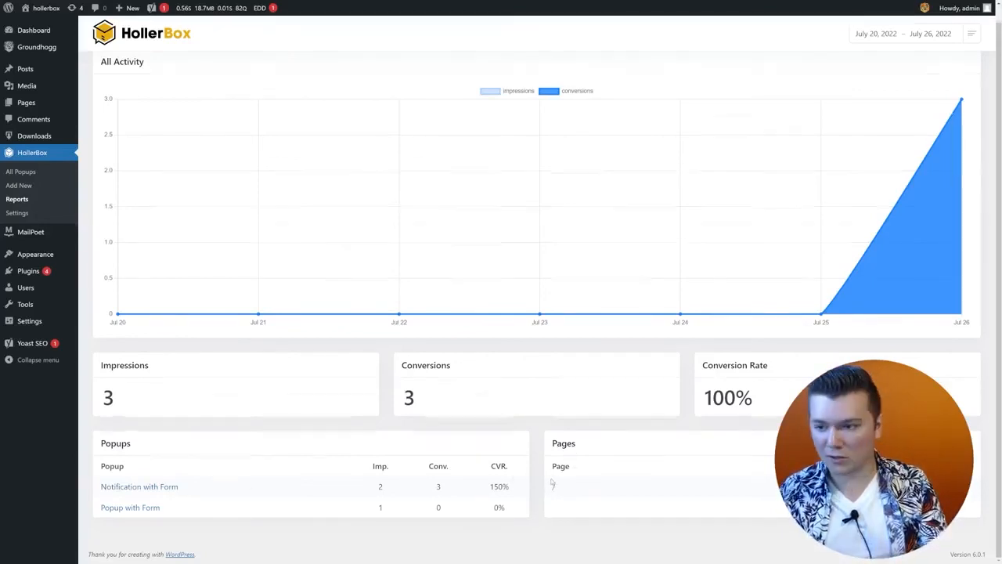
scroll(552, 485, up, 1)
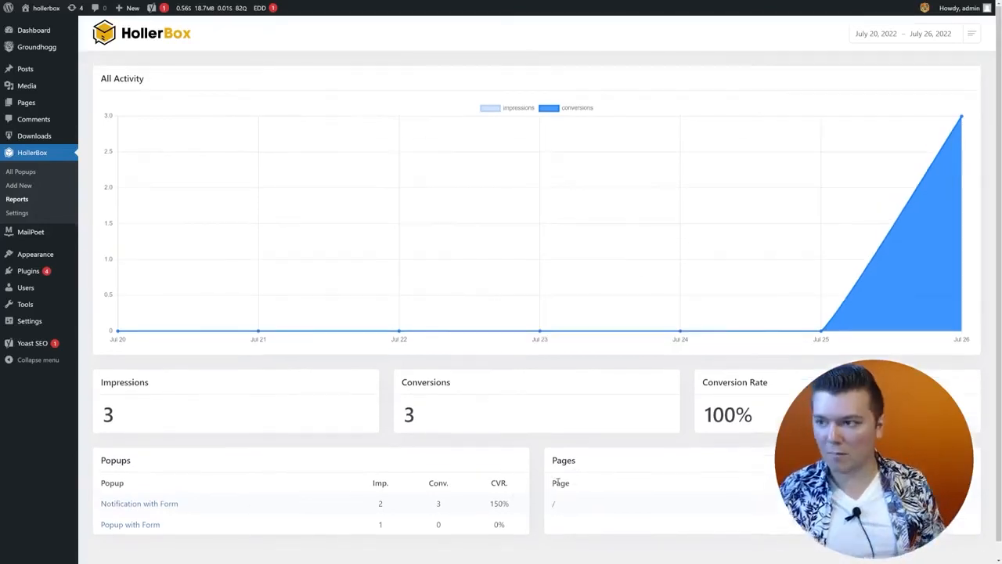
Step: In HollerBox Settings, switch on Enable GDPR Consent for all forms
click(36, 215)
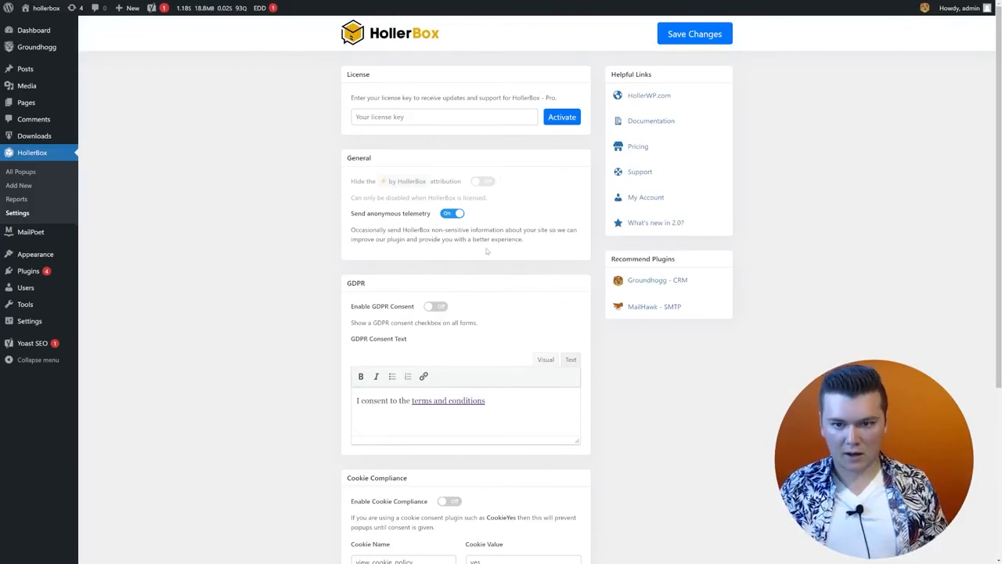
scroll(487, 251, down, 2)
scroll(486, 250, up, 2)
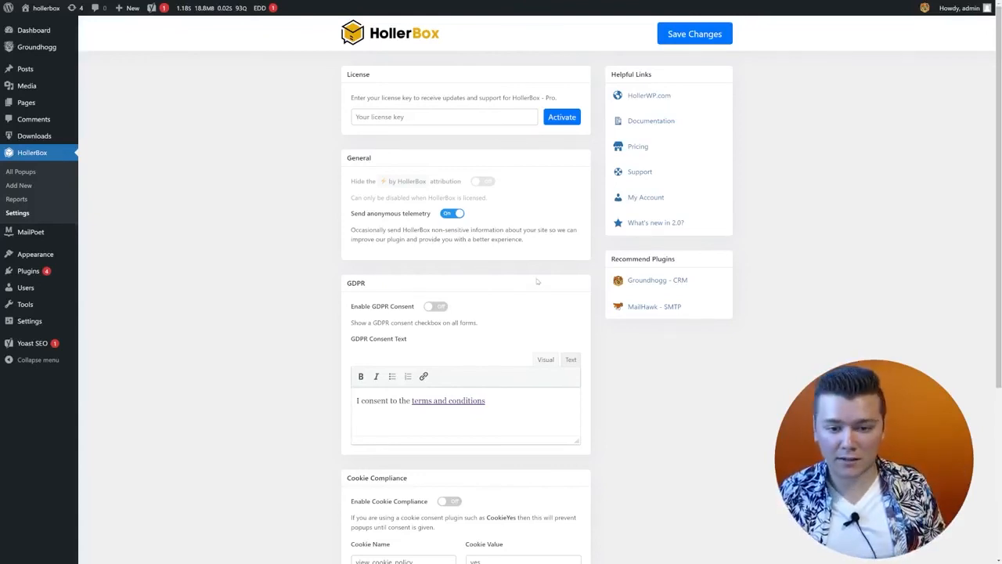
scroll(539, 285, down, 1)
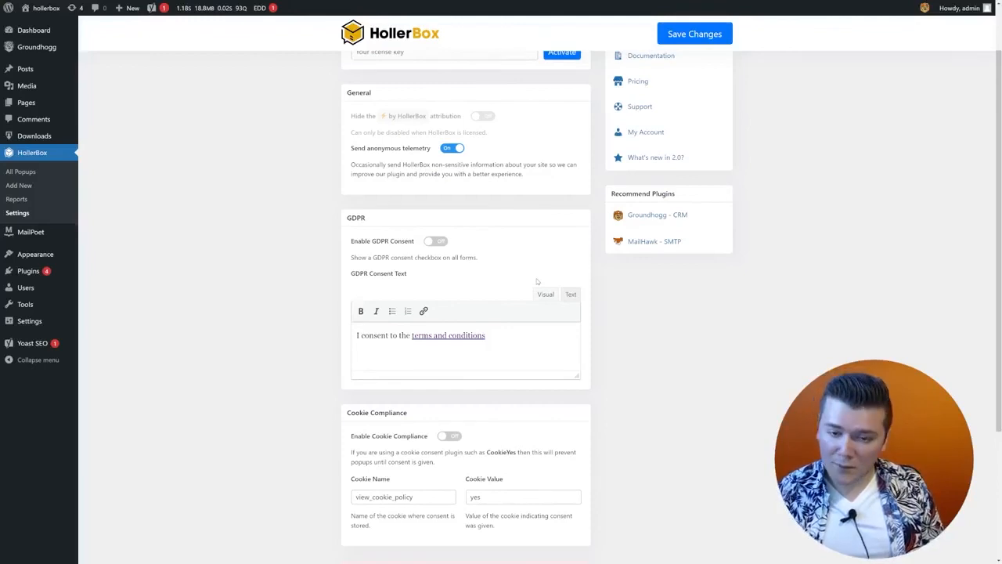
click(435, 241)
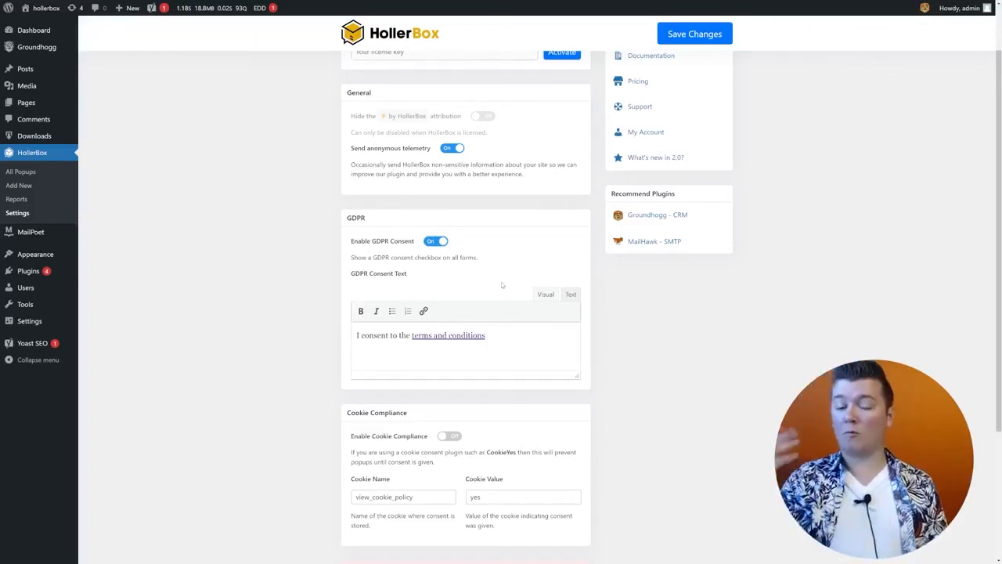
drag(501, 349, 355, 345)
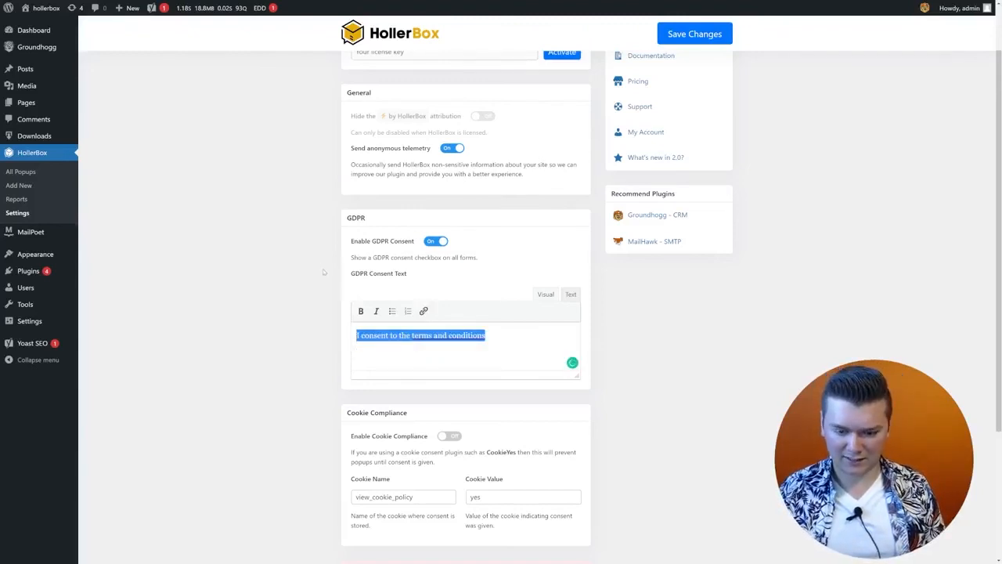
Step: Switch on Enable Cookie Compliance for popups
scroll(631, 400, down, 2)
scroll(628, 405, down, 2)
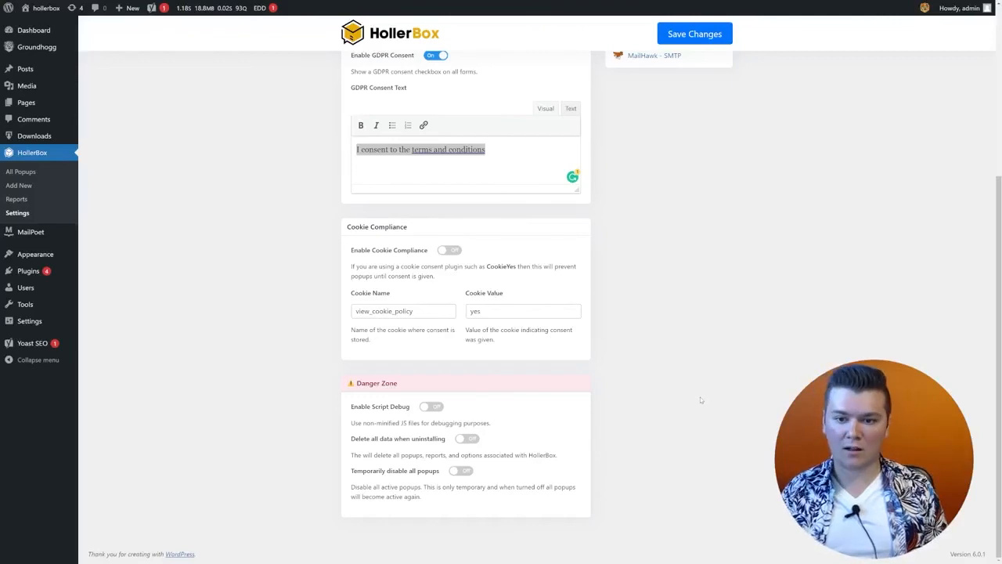
click(449, 250)
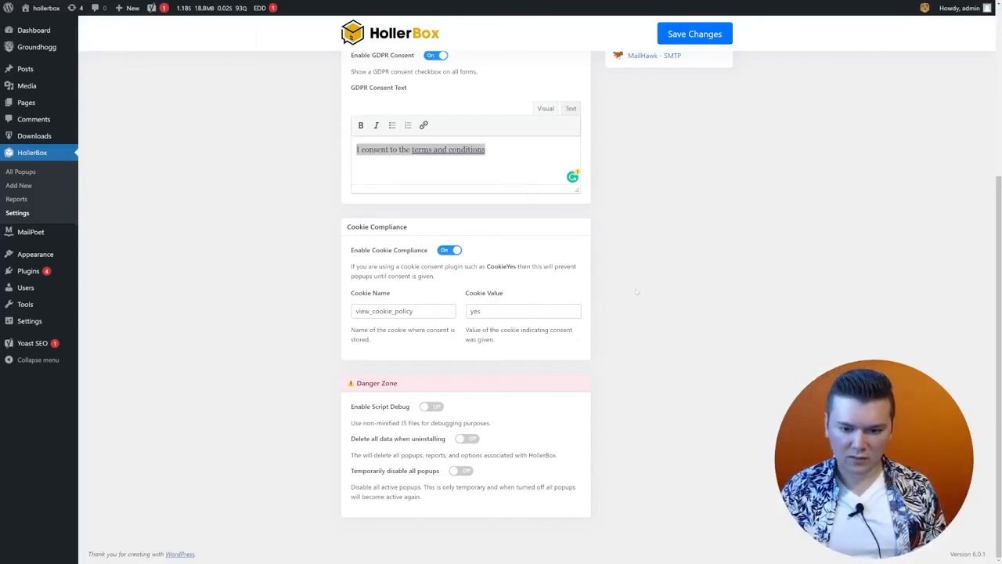
scroll(674, 295, up, 3)
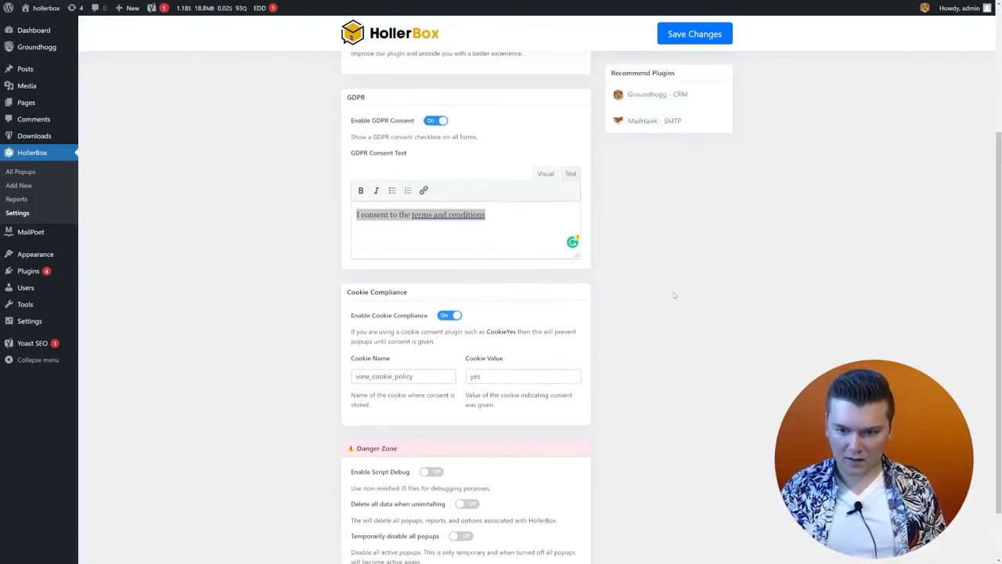
scroll(654, 288, down, 3)
scroll(650, 293, up, 3)
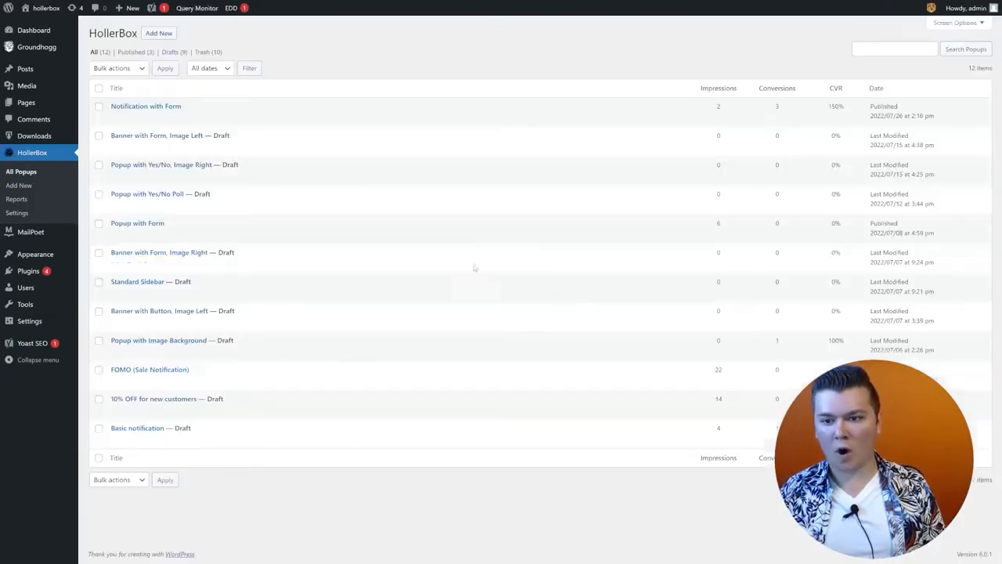
Step: Start a new HollerBox popup to bring up the Select Template dialog
click(159, 34)
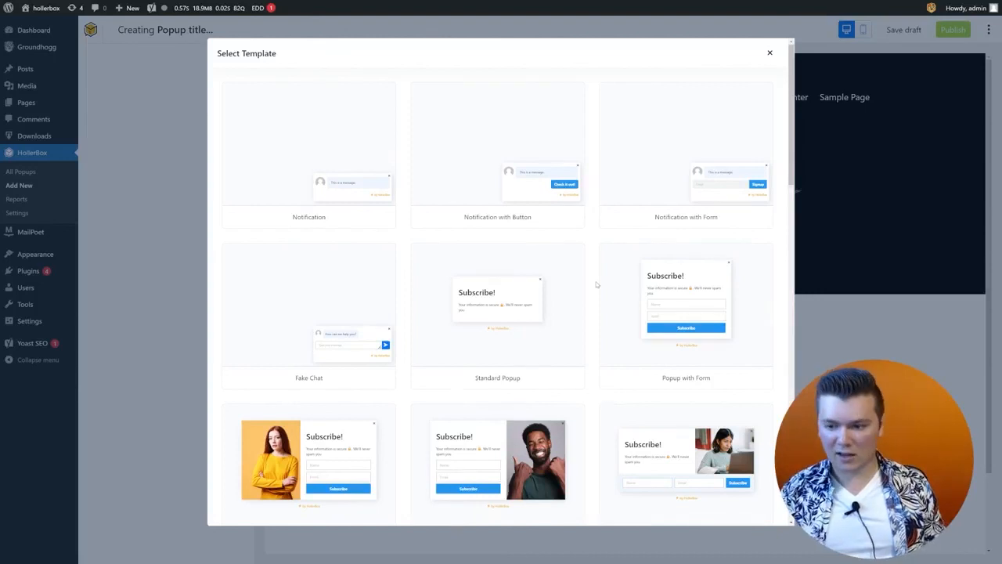
scroll(596, 285, down, 5)
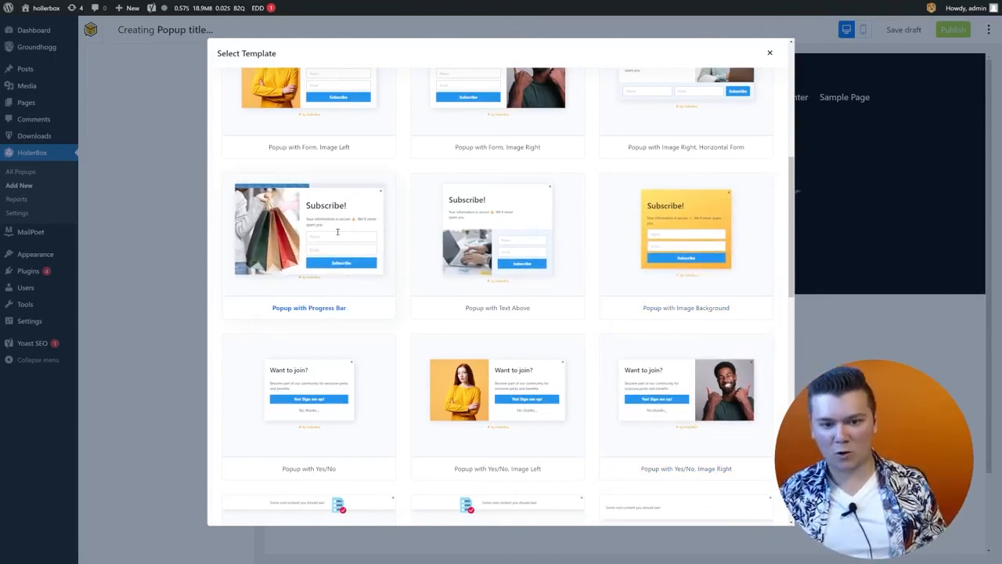
scroll(607, 435, down, 1)
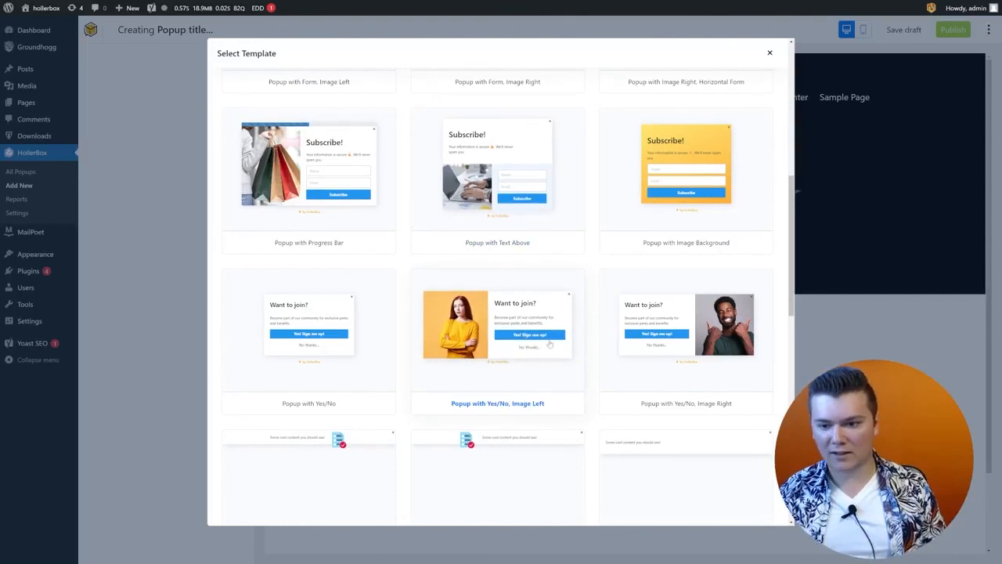
scroll(539, 354, down, 3)
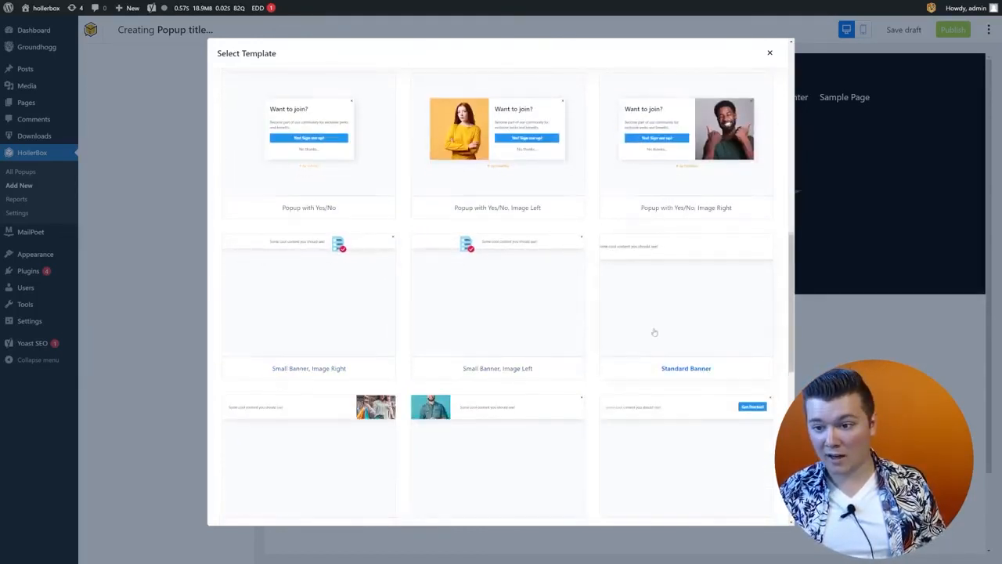
scroll(548, 325, down, 5)
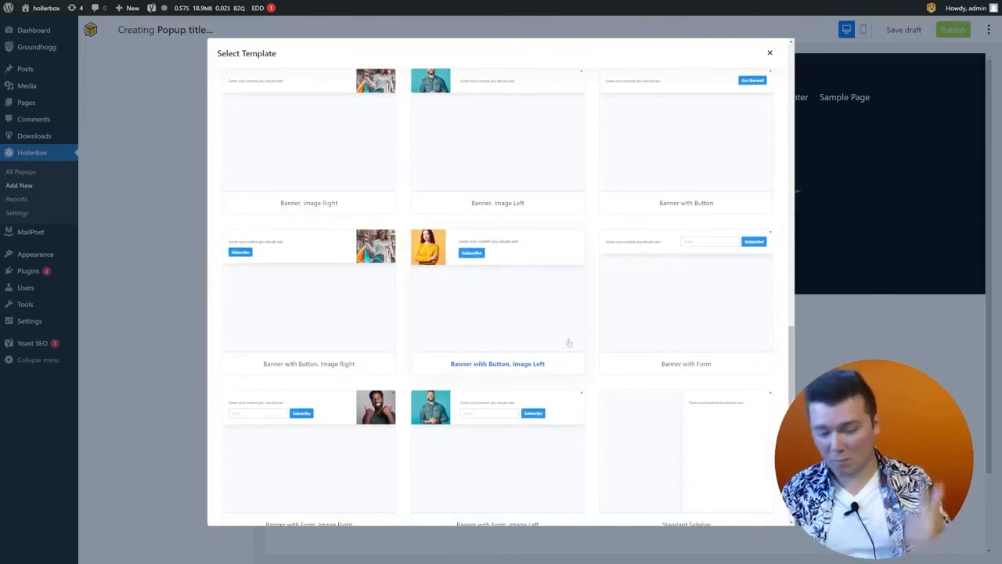
scroll(569, 342, down, 2)
scroll(279, 426, down, 1)
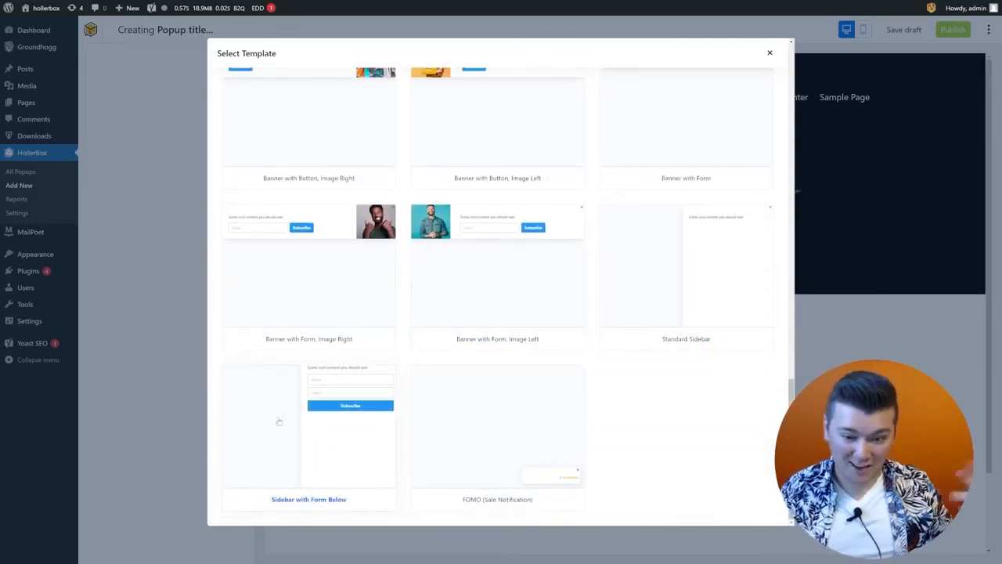
scroll(516, 422, up, 2)
scroll(526, 430, up, 15)
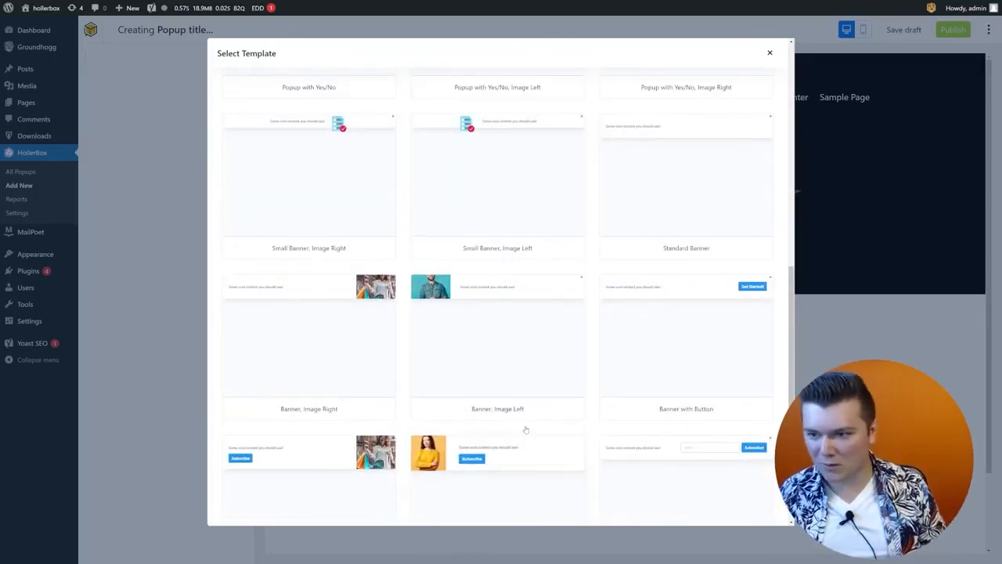
scroll(541, 450, up, 1)
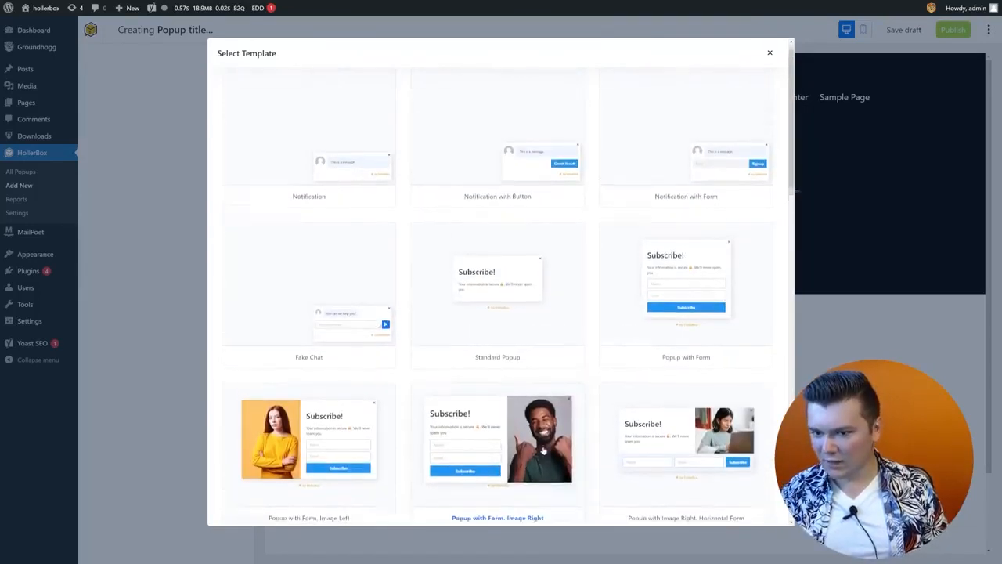